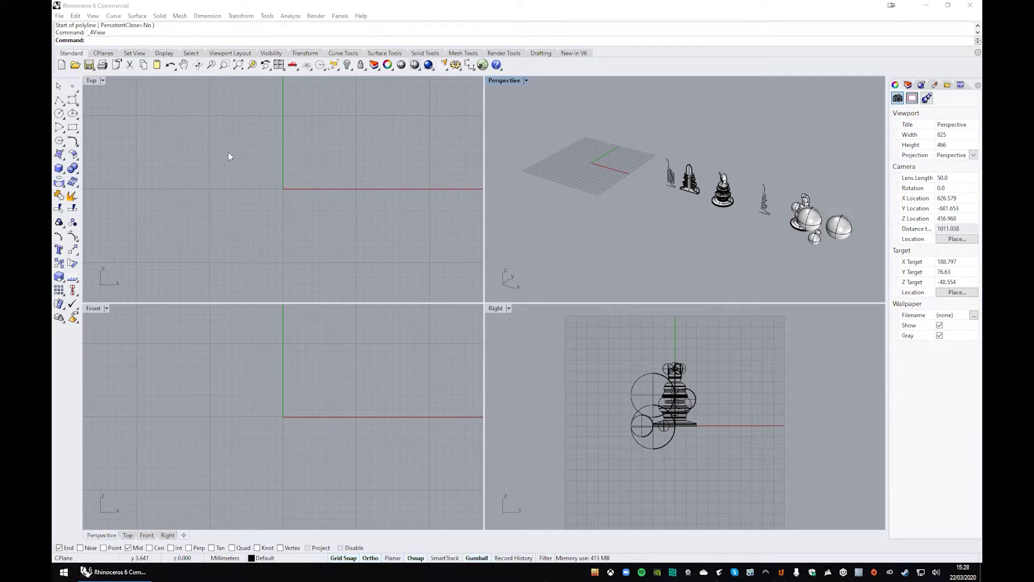
Step: Maximize the Front view and draw a vertical polyline from the origin, about 60 mm straight up
double_click(96, 311)
right_click_drag(322, 274, 365, 322)
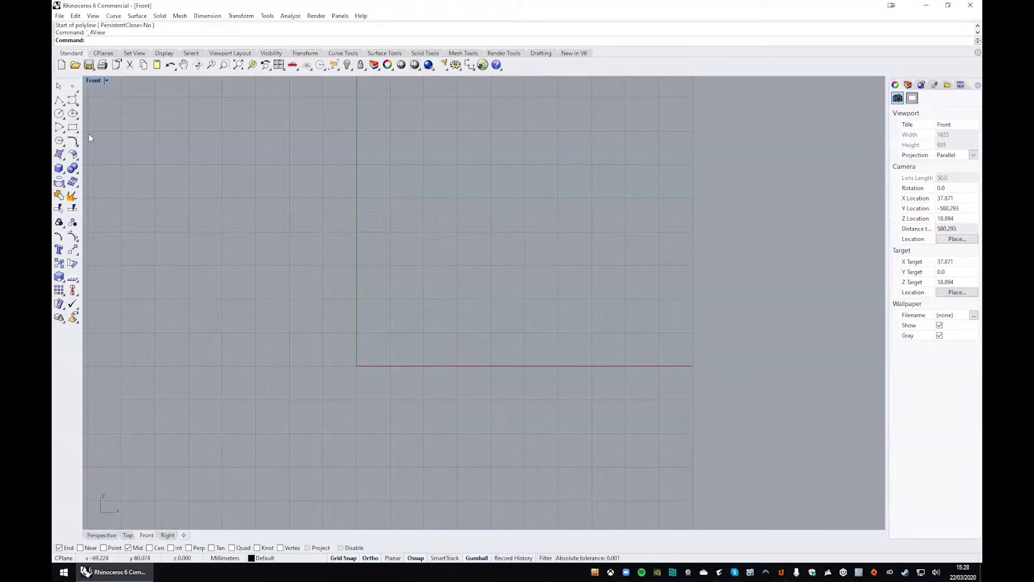
left_click(59, 100)
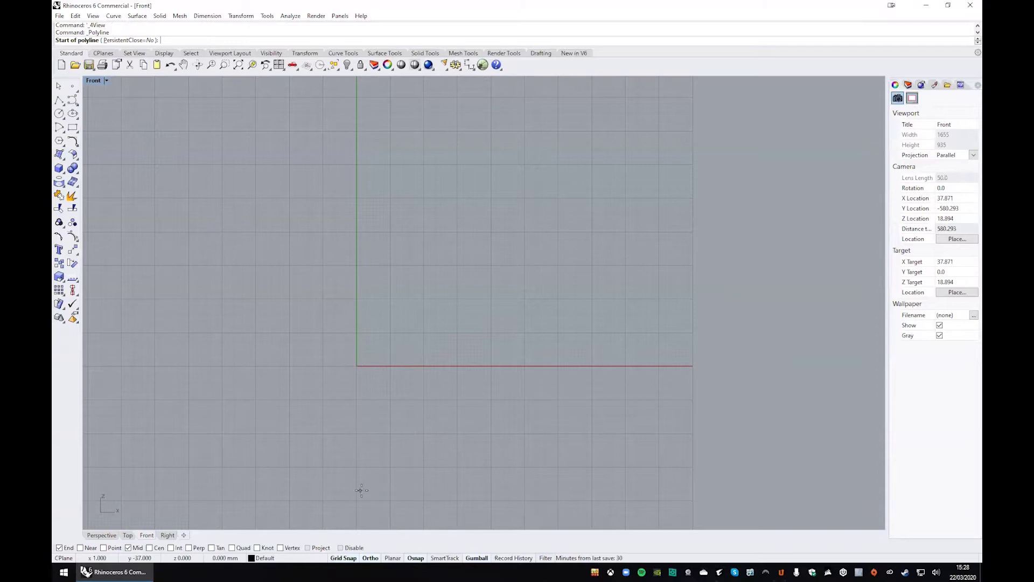
type("0")
key("Return")
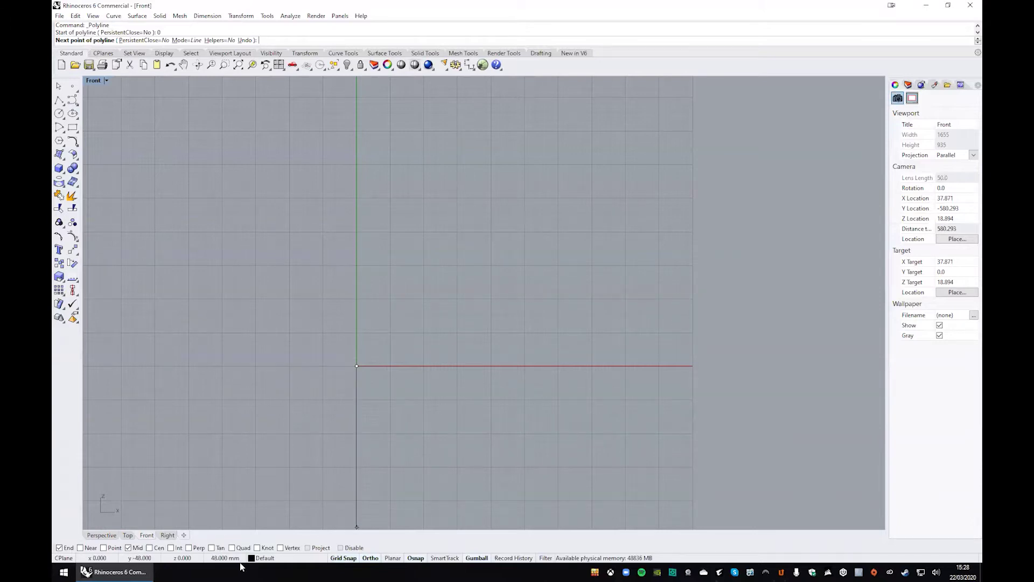
left_click(357, 164)
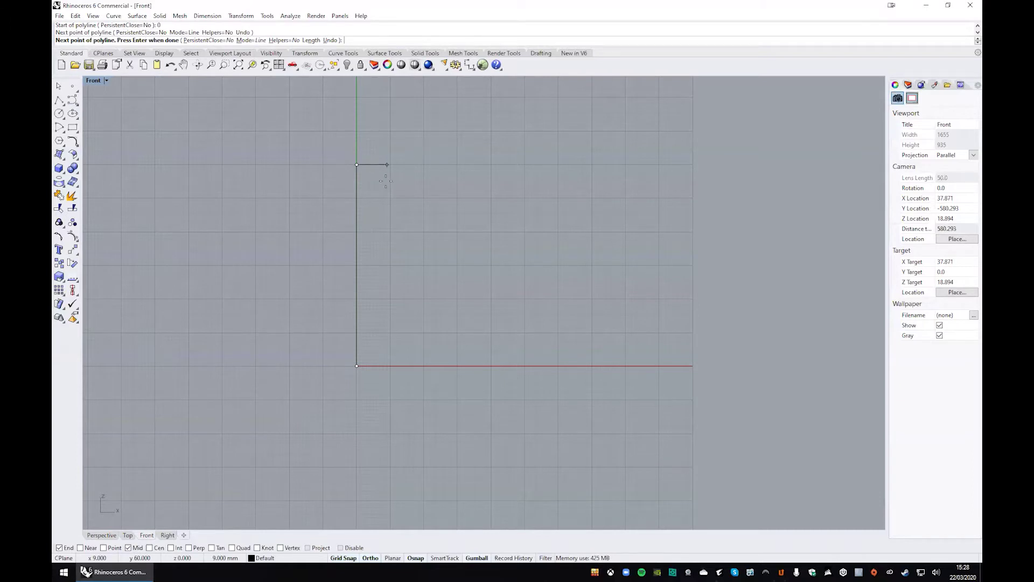
key("Escape")
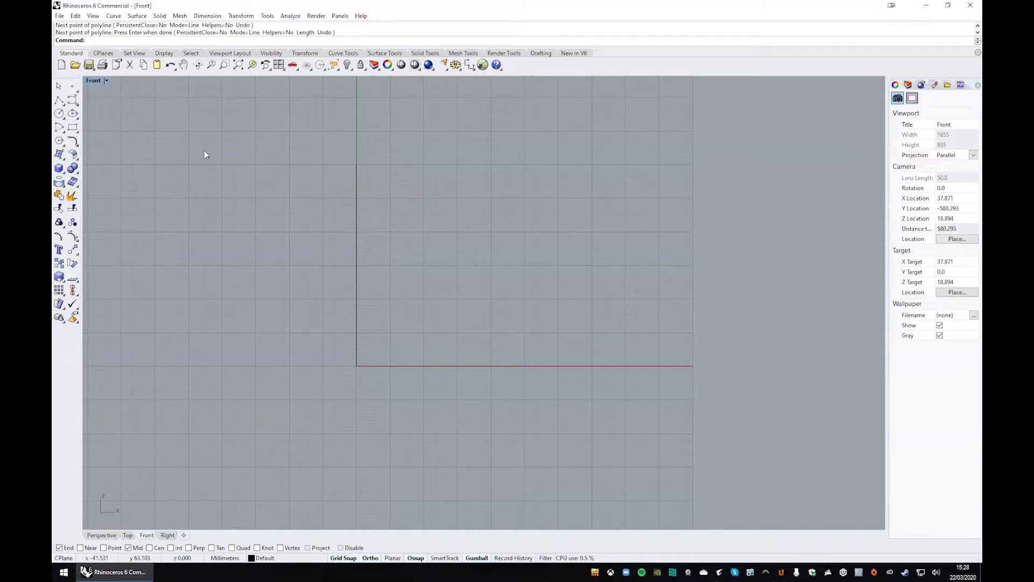
Step: Draw a rectangle about 9 mm wide and 19 mm tall overlapping the upper part of the vertical line
left_click(73, 127)
scroll(358, 180, "up", 4)
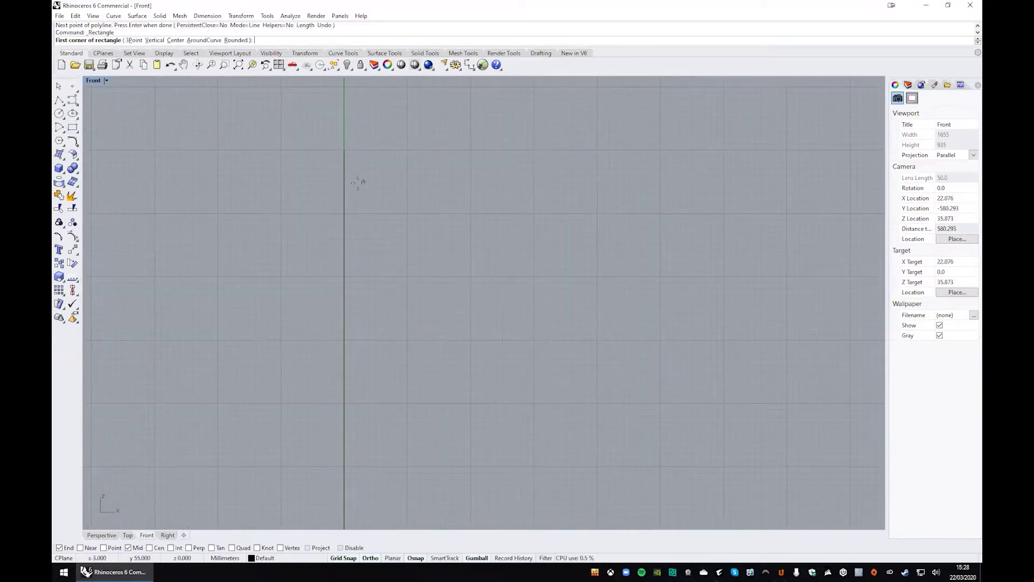
left_click(334, 197)
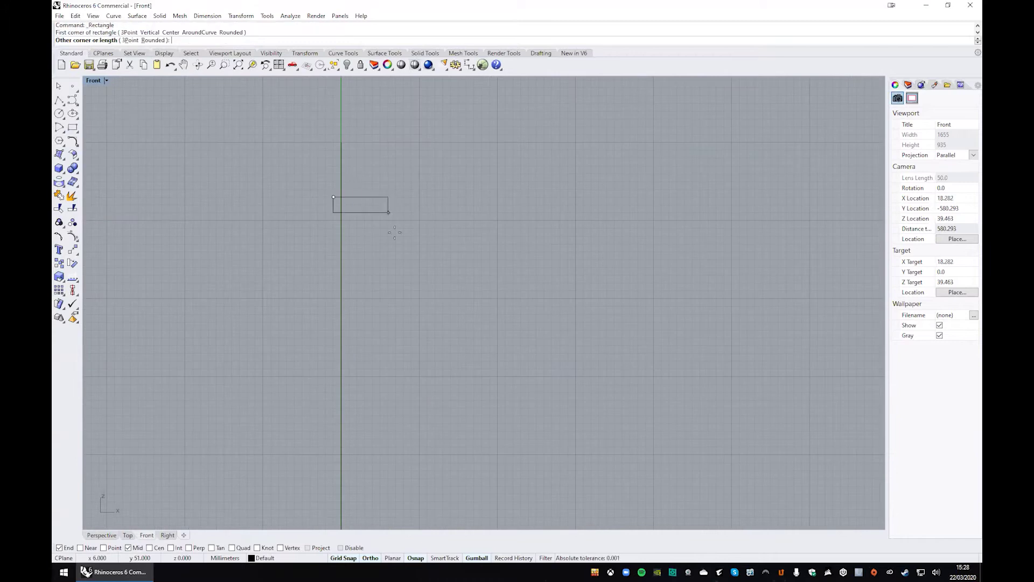
left_click(404, 346)
scroll(411, 349, "down", 3)
right_click_drag(355, 273, 319, 205)
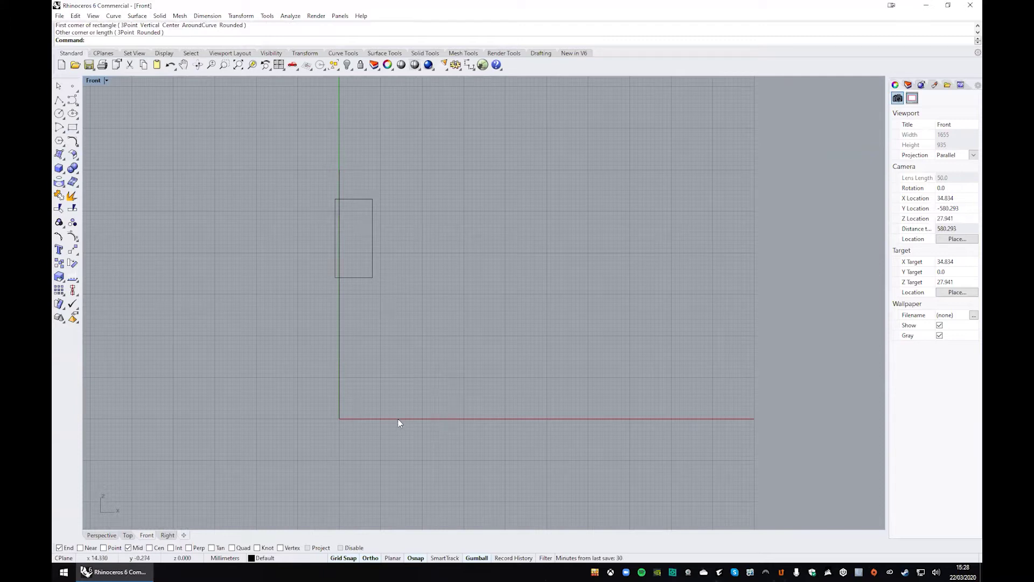
Step: Draw a flat base rectangle from the origin, about 30 mm wide and 3 mm tall
left_click(64, 127)
left_click(339, 418)
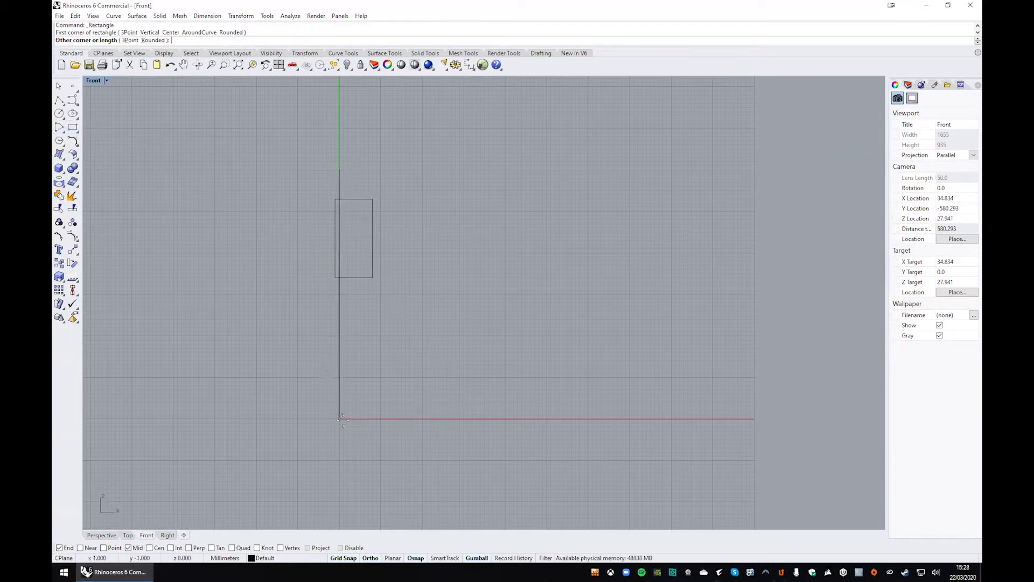
left_click(464, 406)
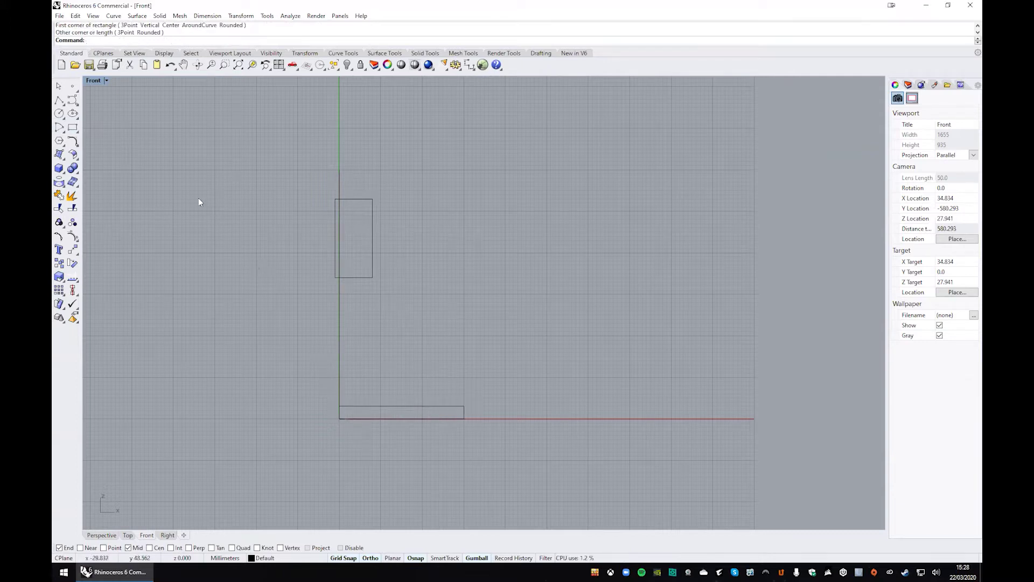
Step: Draw a circle with a radius of about 8 mm overlapping the lower edge of the upper rectangle
left_click(59, 113)
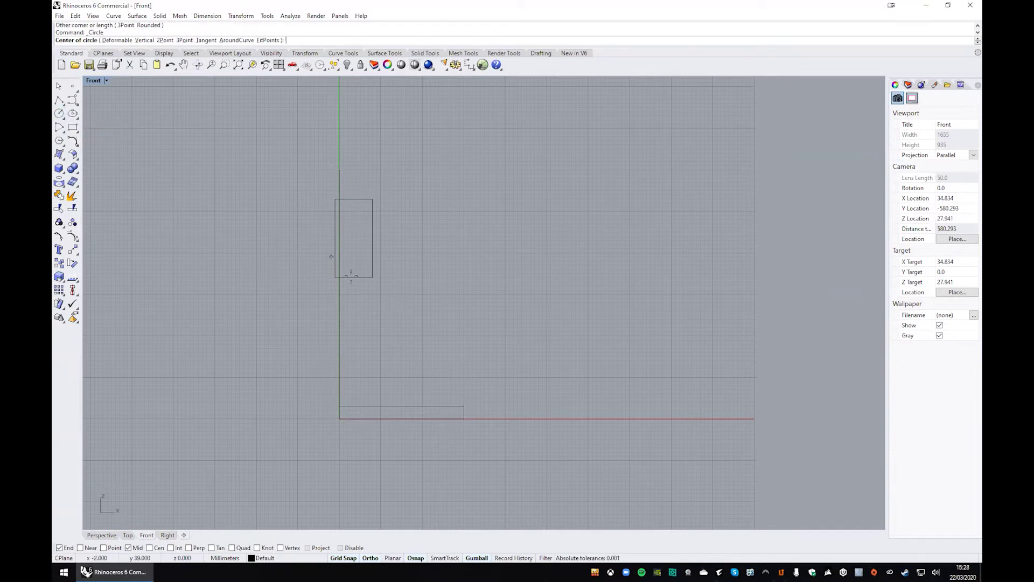
scroll(343, 226, "up", 2)
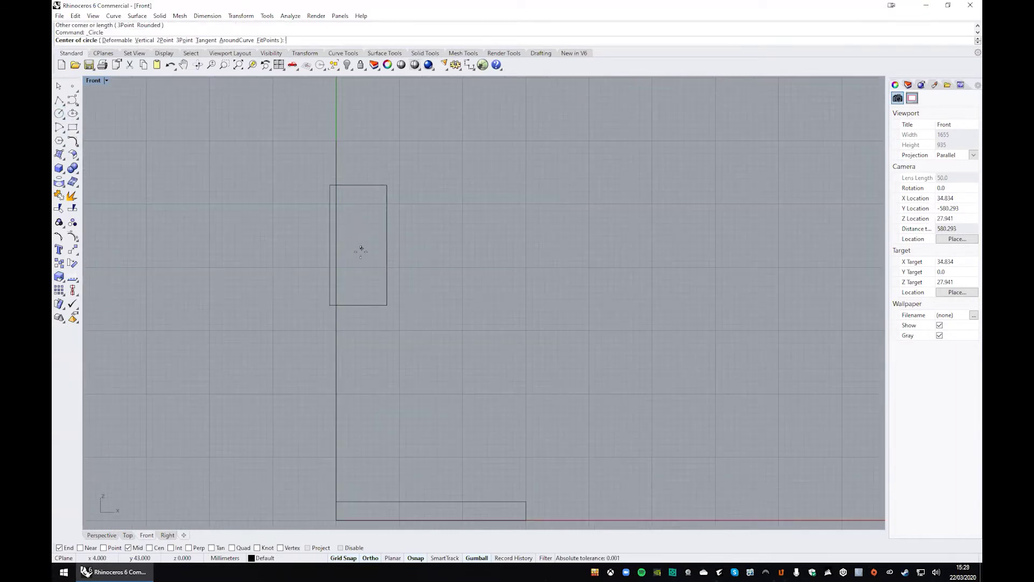
left_click(362, 343)
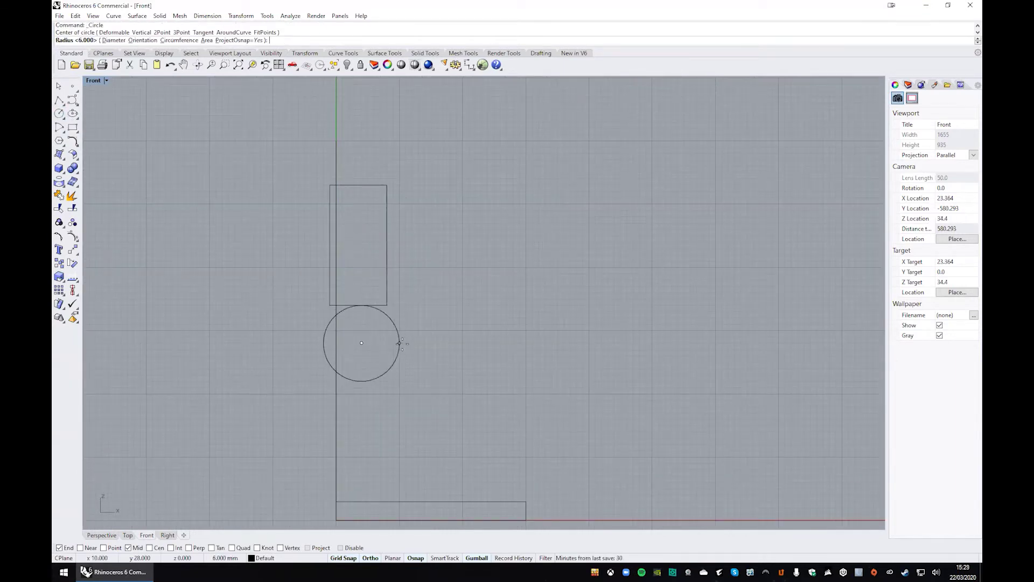
left_click(411, 344)
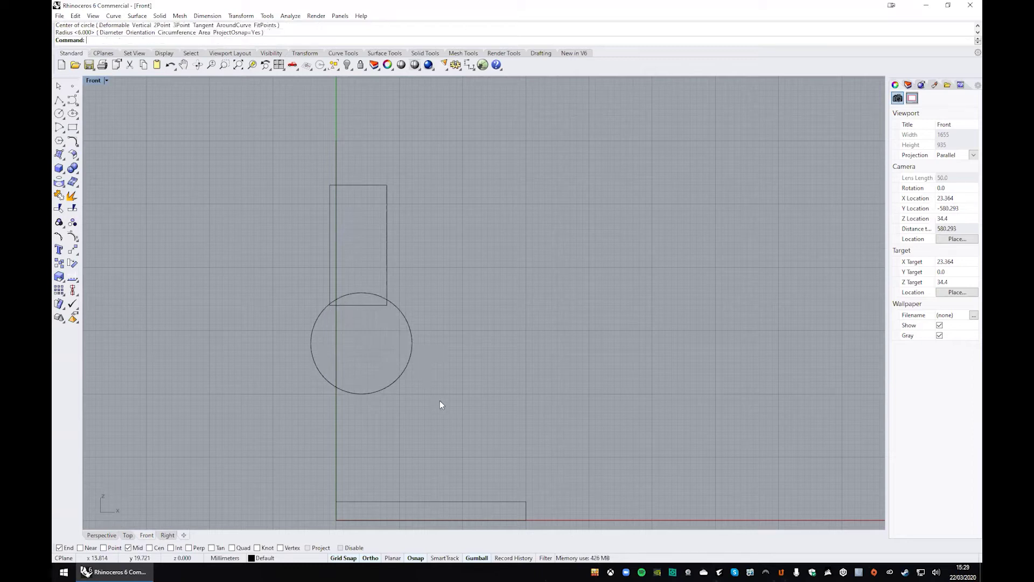
scroll(430, 350, "down", 2)
Step: Add two overlapping circles with radii of about 5 mm and 7 mm, stepping diagonally down from the first circle toward the base
key("Return")
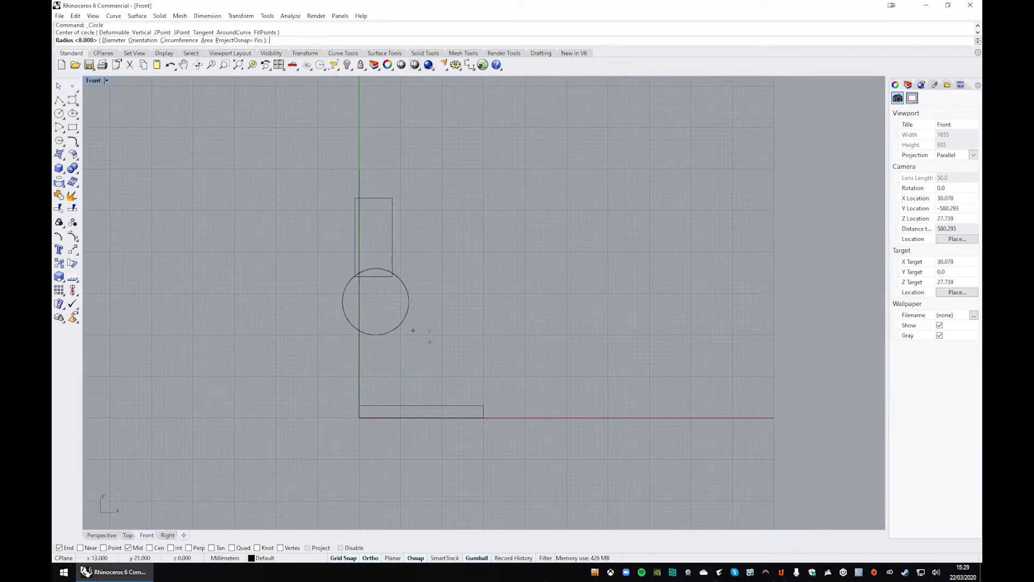
left_click(413, 330)
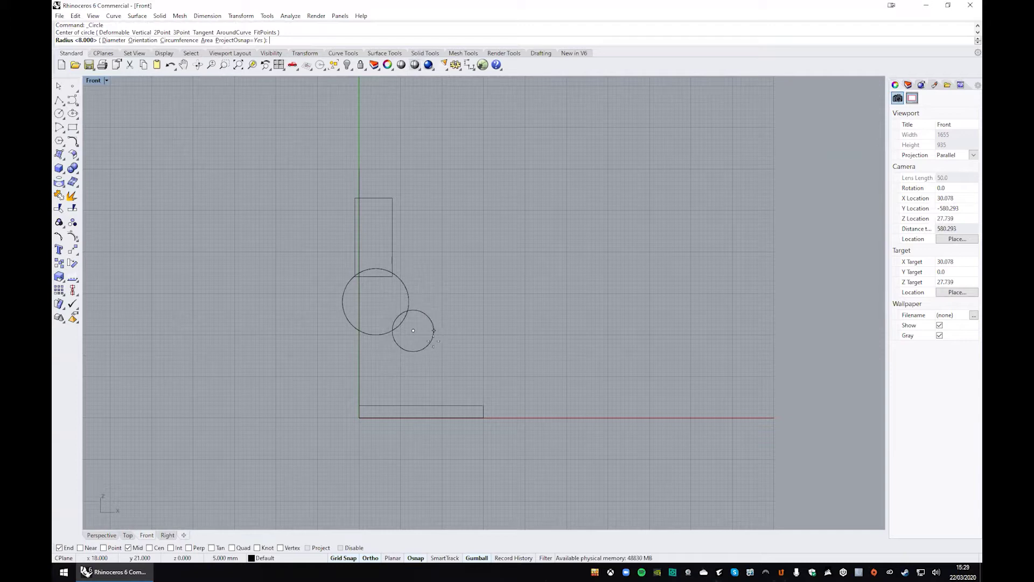
left_click(434, 331)
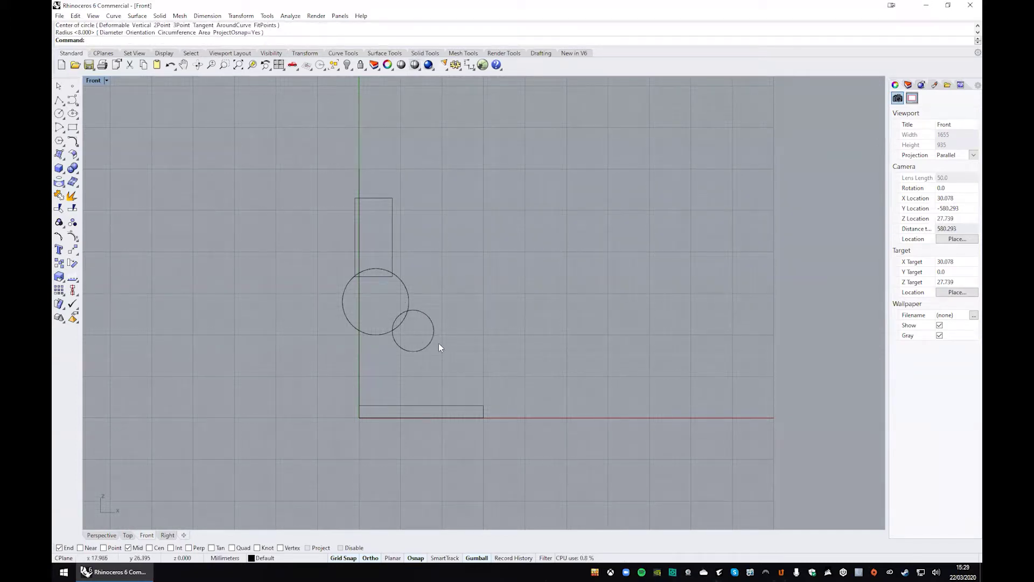
right_click_drag(440, 348, 445, 349)
key("Return")
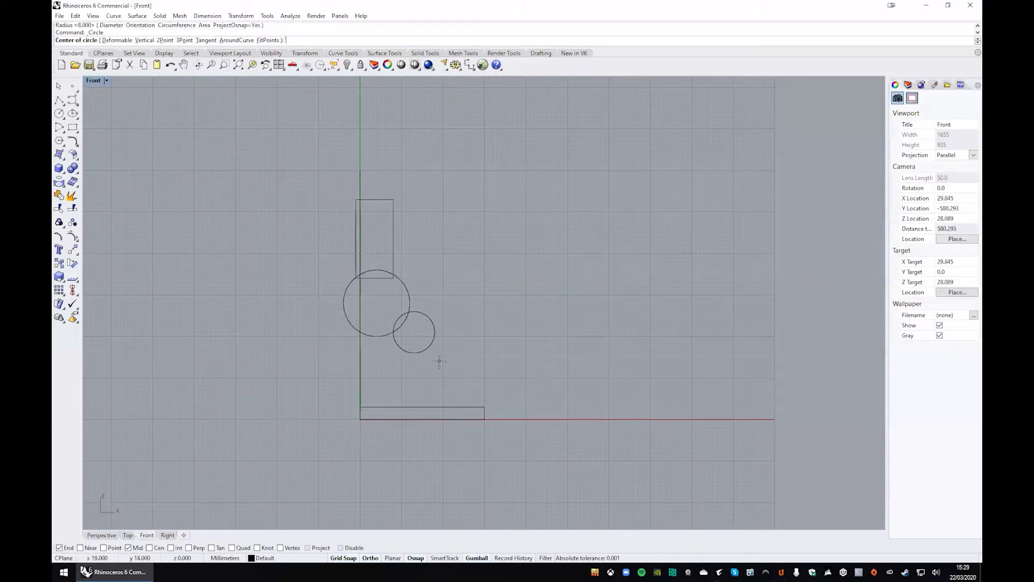
left_click(439, 361)
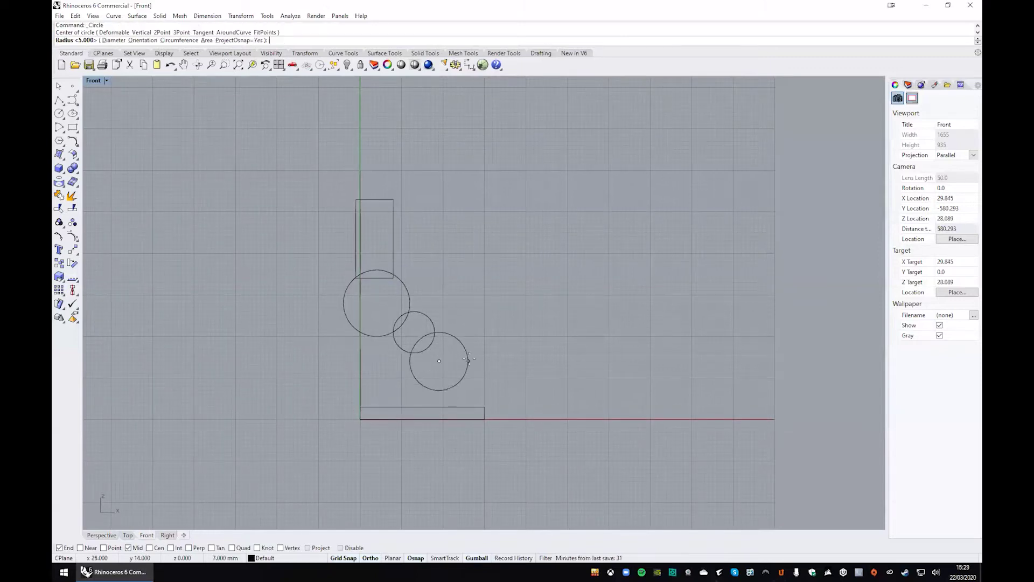
left_click(469, 362)
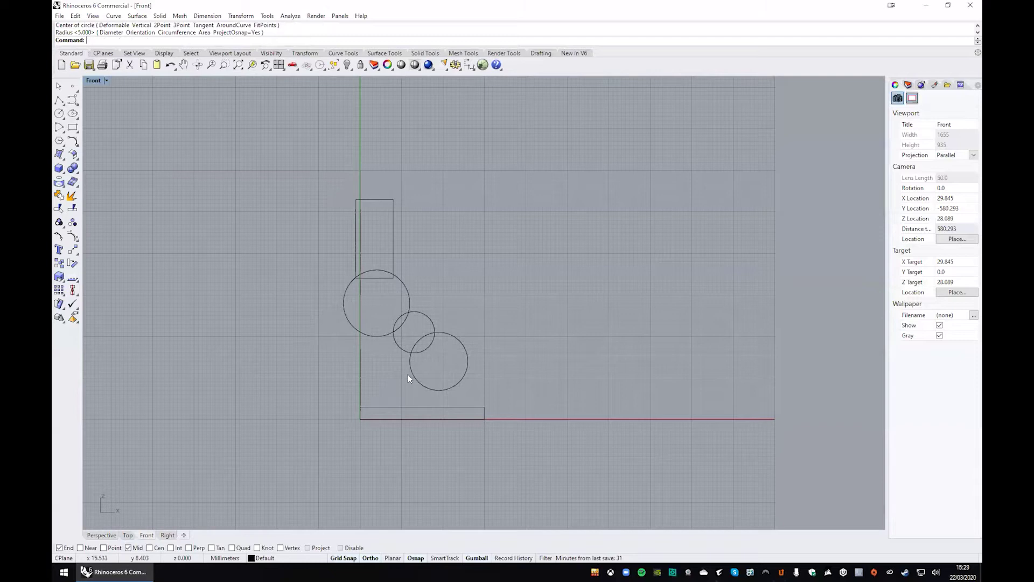
Step: Draw an upright ellipse centred on the vertical line's upper end, about 36 mm tall and 10 mm wide
left_click(73, 113)
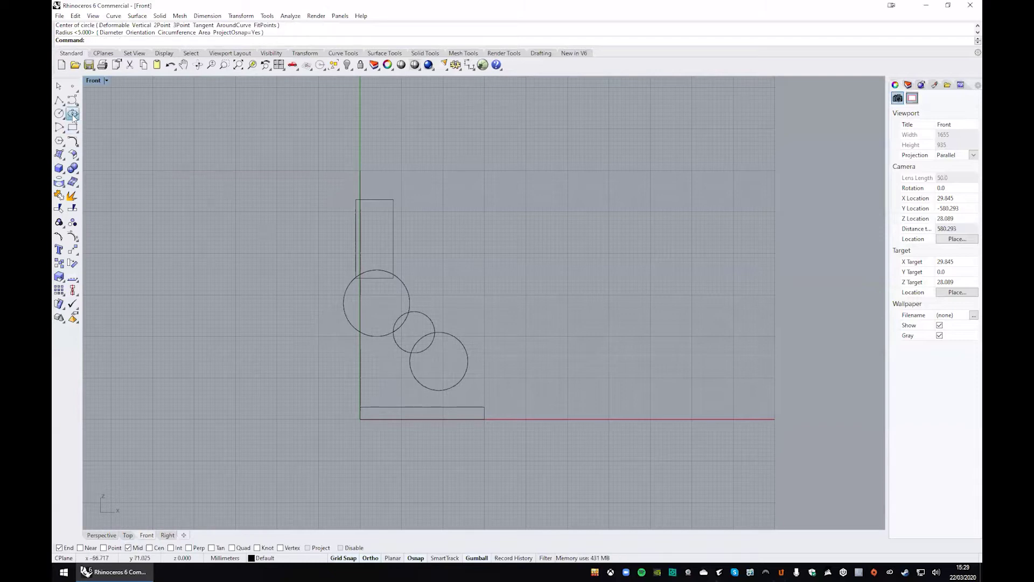
right_click_drag(367, 166, 355, 259)
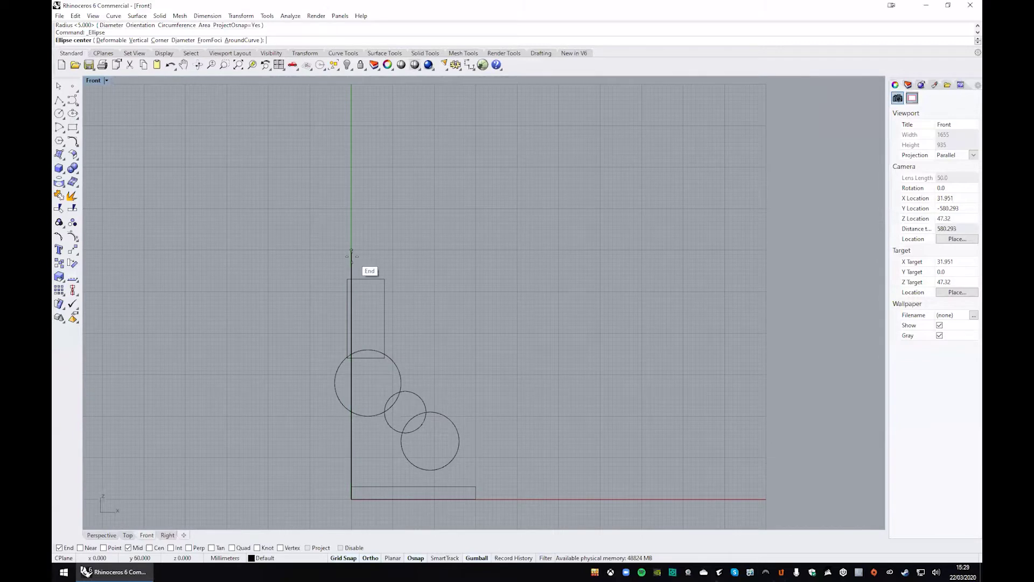
left_click(352, 251)
left_click(352, 325)
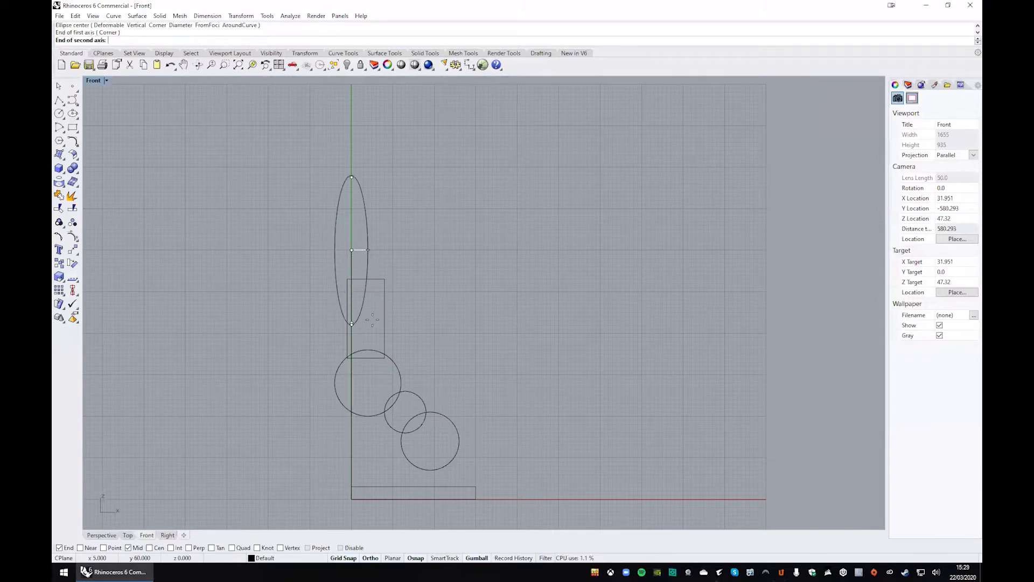
left_click(373, 318)
Step: Select the ellipse and switch the gumball off and back on
left_click(360, 190)
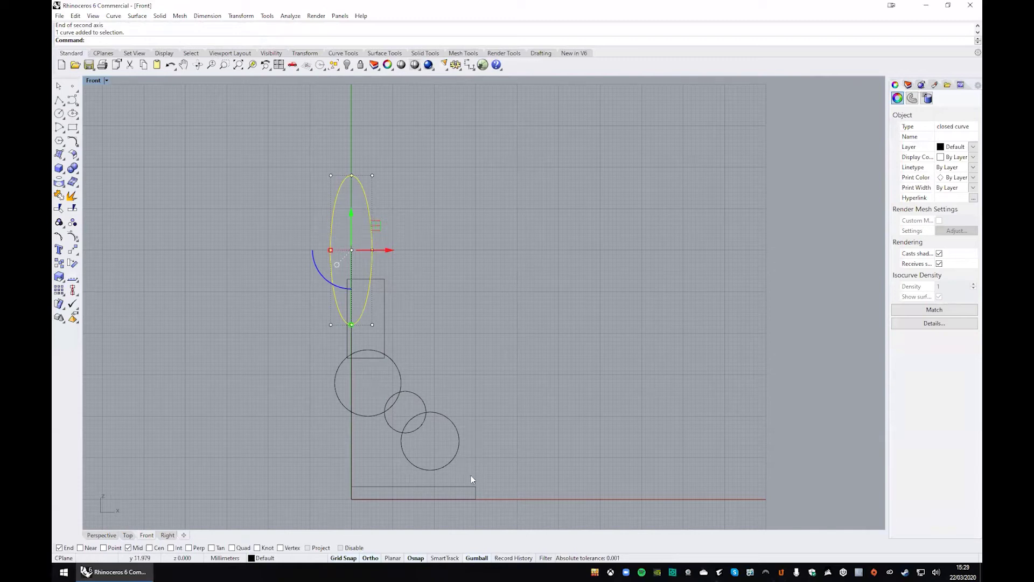
left_click(477, 558)
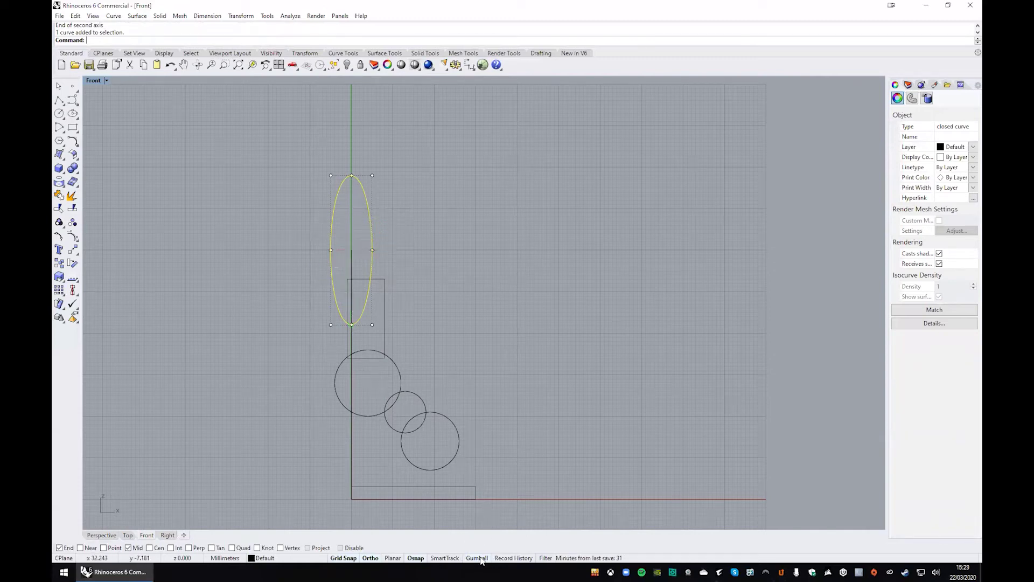
left_click(478, 558)
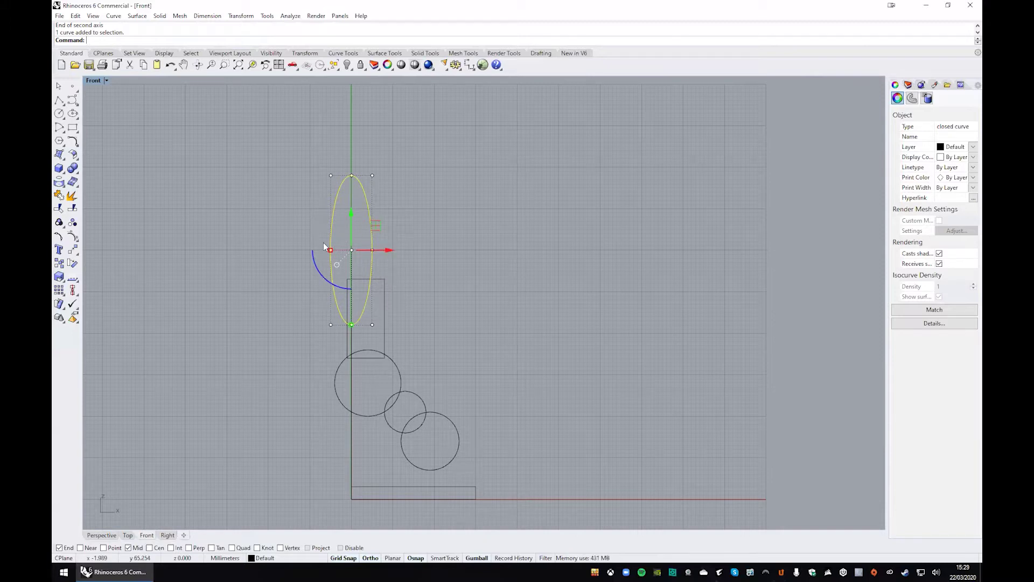
Step: Try moving the ellipse about 30 mm sideways and 2 mm up with the gumball, and undo the move
mouse_move(350, 216)
left_mouse_down()
mouse_move(350, 171)
mouse_move(350, 216)
left_mouse_up()
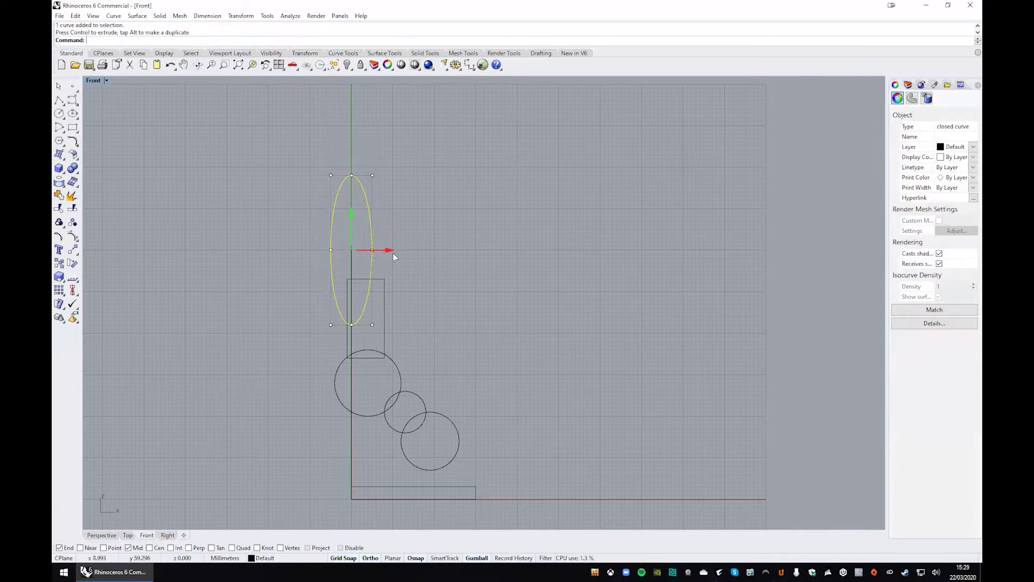
left_click_drag(393, 253, 496, 215)
left_click(409, 251)
left_click(372, 230)
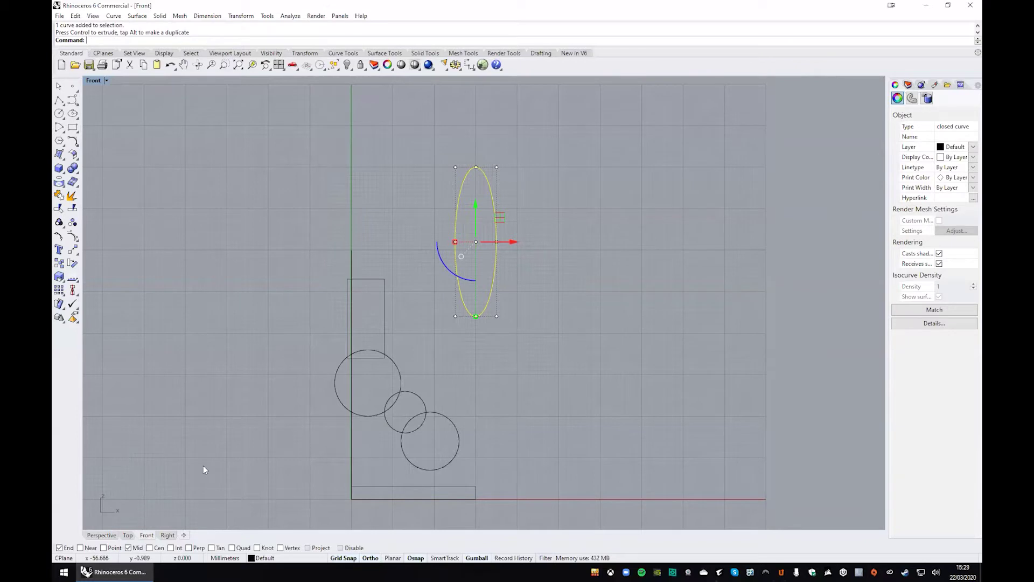
key("ctrl+z")
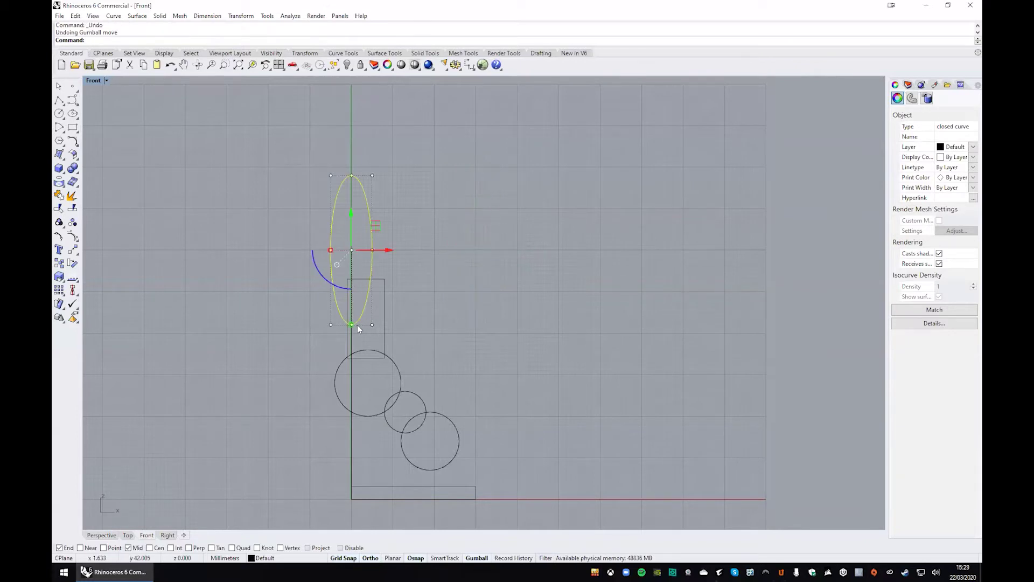
Step: Scale the ellipse to about 8 mm wide and 16 mm tall and move it down over the upper rectangle's top edge
left_click_drag(351, 324, 351, 303)
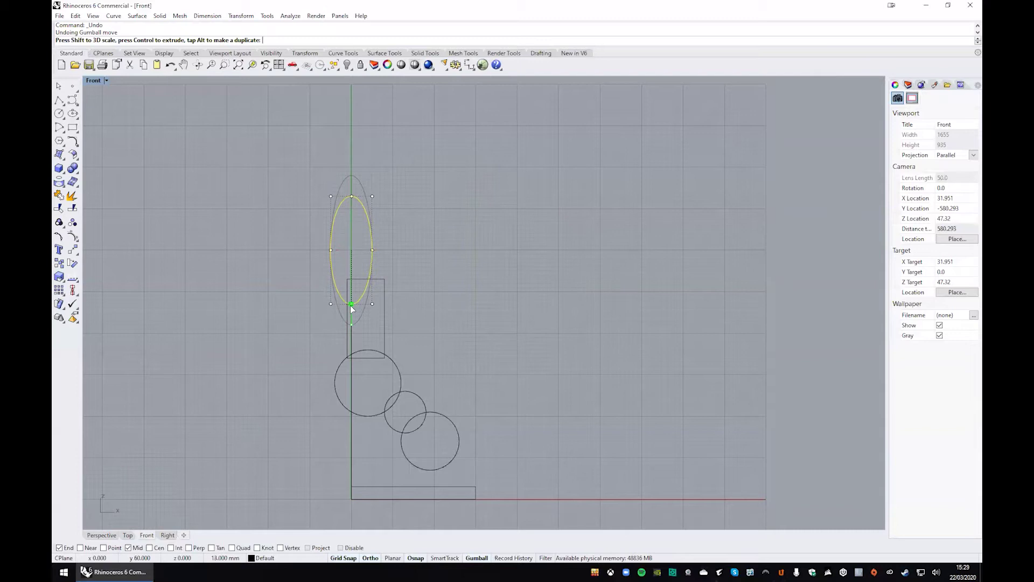
left_click_drag(331, 251, 378, 280)
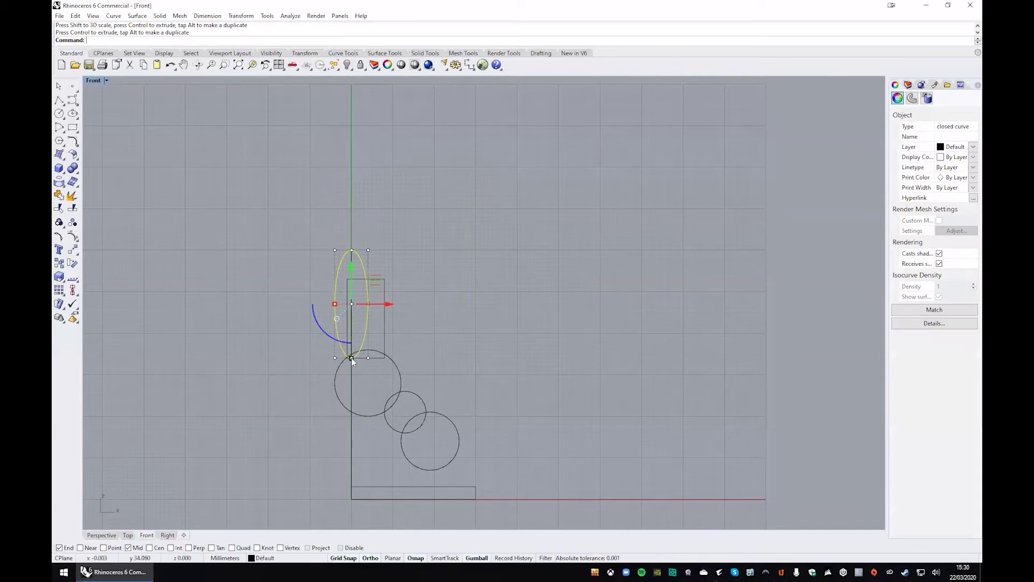
left_click_drag(352, 358, 350, 334)
scroll(332, 302, "up", 4)
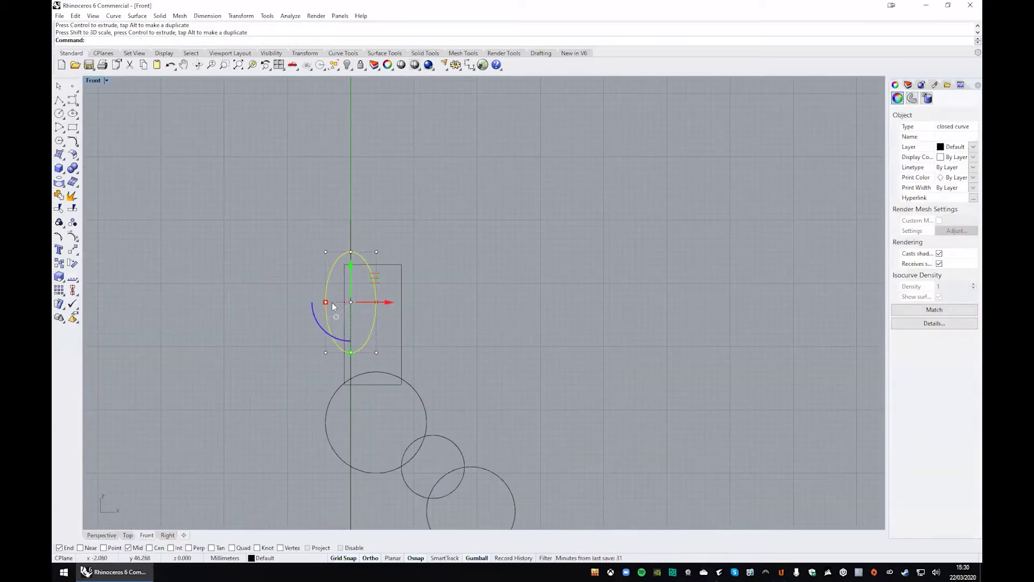
left_click_drag(375, 278, 375, 246)
scroll(474, 360, "down", 2)
Step: Draw a freeform interpolated curve from inside the lowest circle down into the base rectangle
right_click_drag(474, 360, 467, 267)
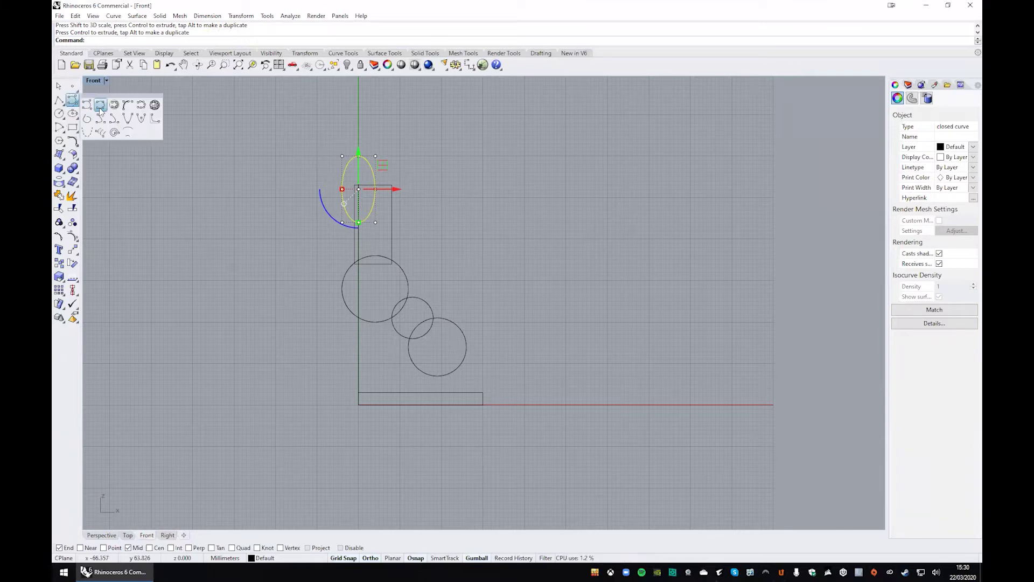
scroll(423, 380, "up", 5)
left_click(477, 313)
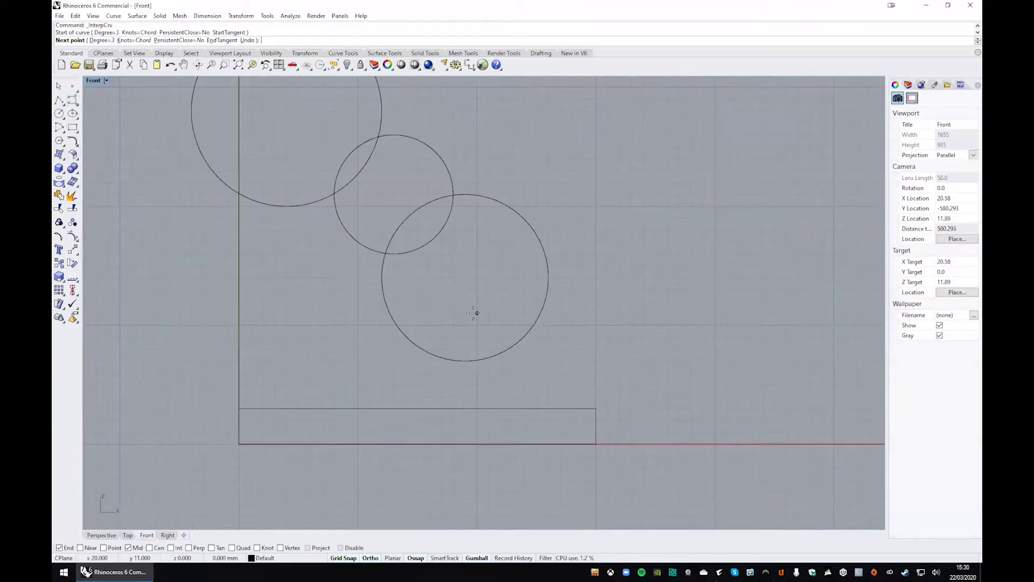
left_click(429, 361)
left_click(465, 432)
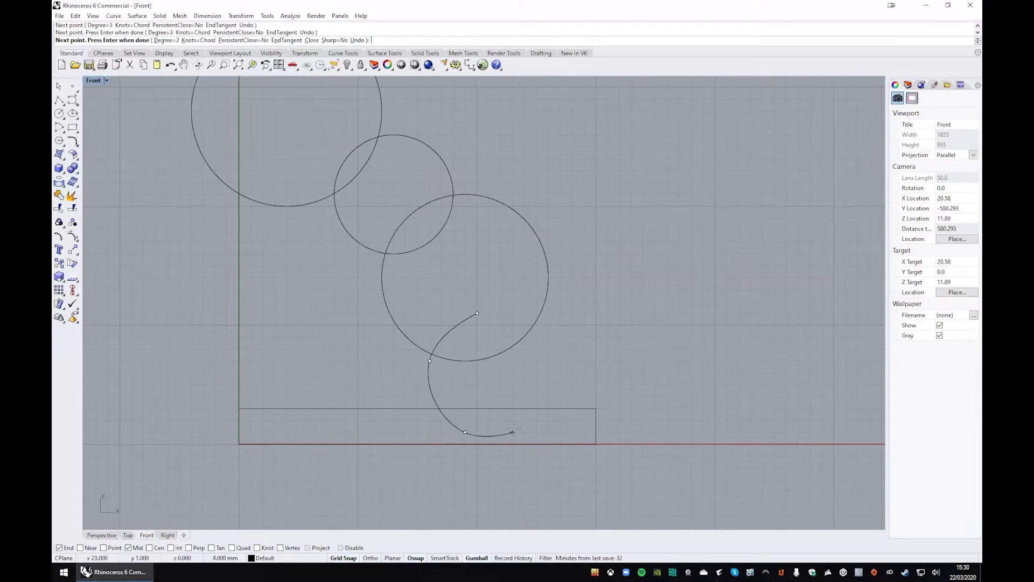
key("Return")
Step: Select all the curves as cutting objects and trim the base rectangle, connecting curve and lowest circle to their outer profile
scroll(513, 428, "down", 3)
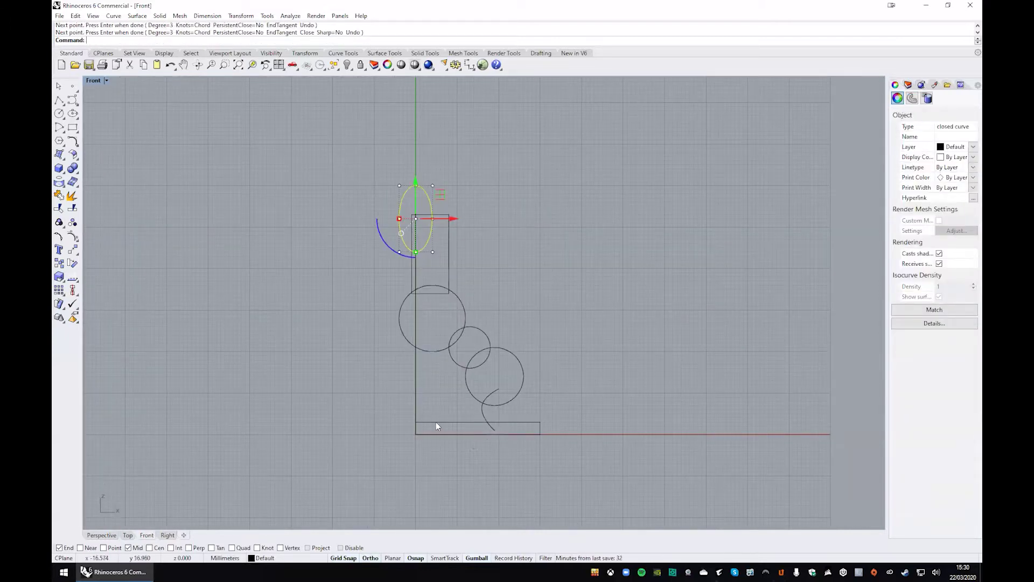
left_click_drag(517, 456, 484, 385)
left_click_drag(371, 193, 381, 215)
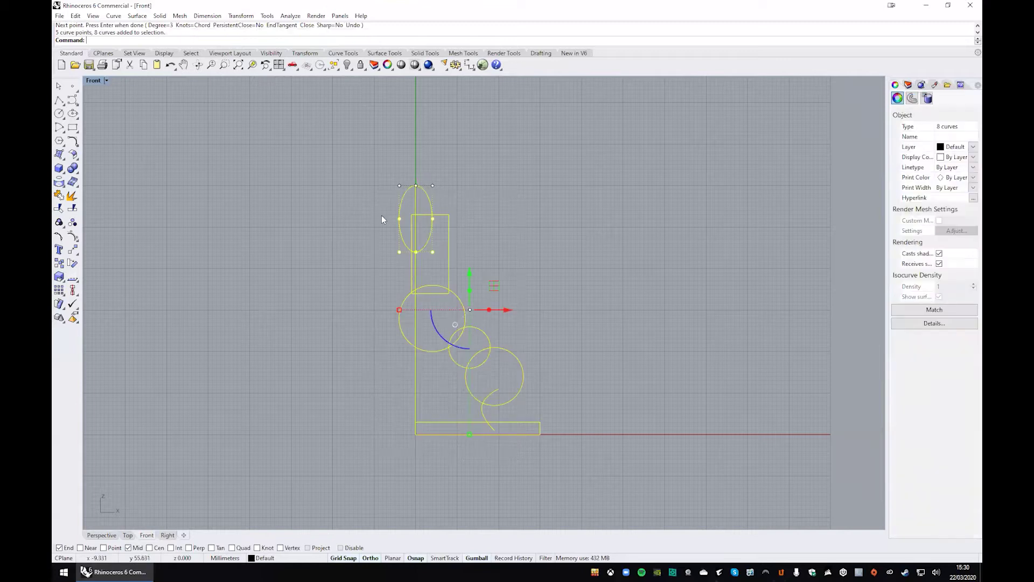
left_click_drag(367, 159, 564, 448)
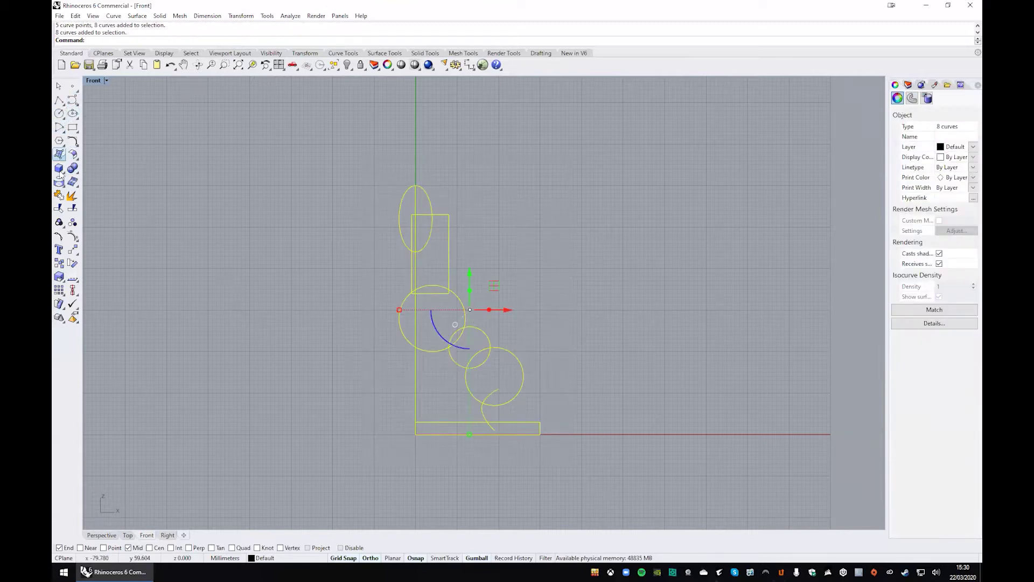
left_click(59, 209)
scroll(503, 441, "up", 5)
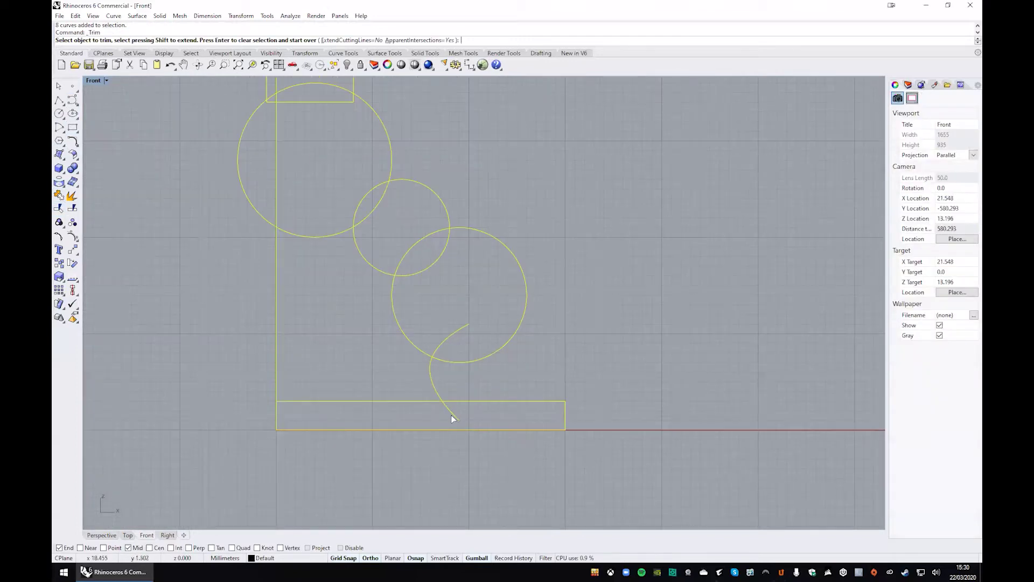
left_click(425, 401)
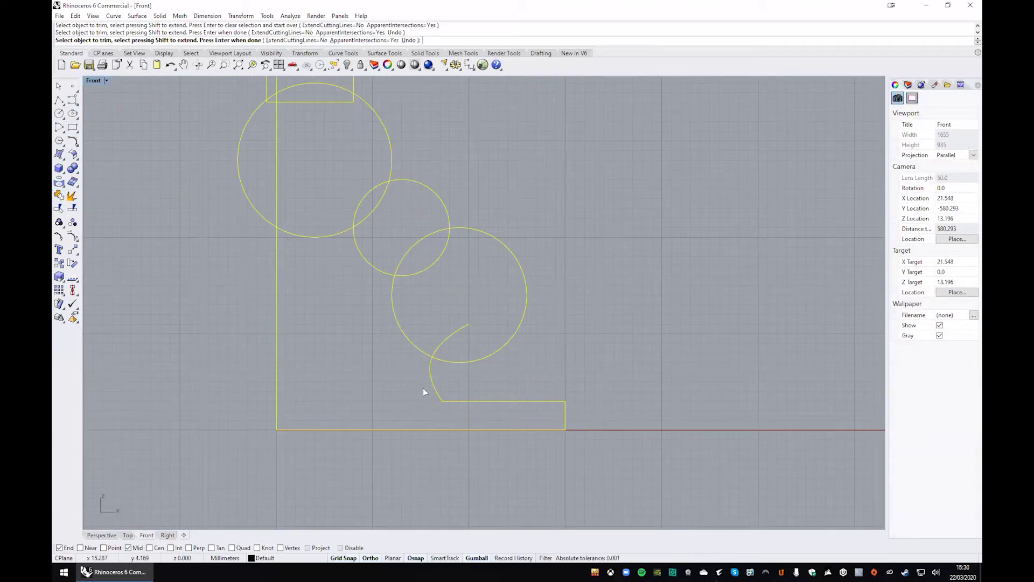
left_click(451, 361)
right_click_drag(445, 342, 425, 358)
left_click(425, 348)
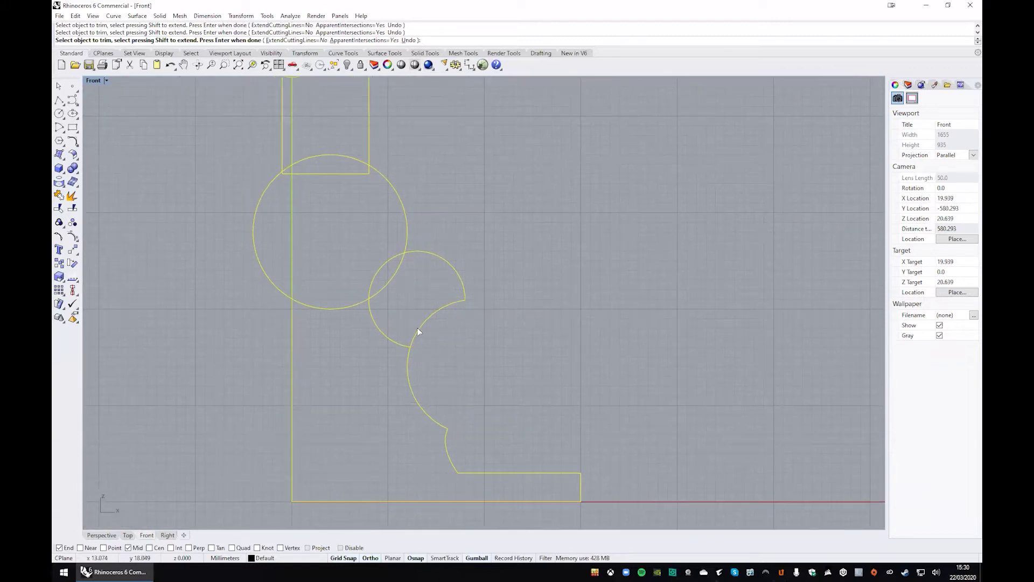
Step: Trim the overlapping arcs of the small and large circles and the upper rectangle's lower edge inside the profile
left_click(417, 327)
left_click(361, 305)
right_click_drag(353, 319, 345, 358)
left_click(434, 297)
right_click_drag(399, 295, 399, 334)
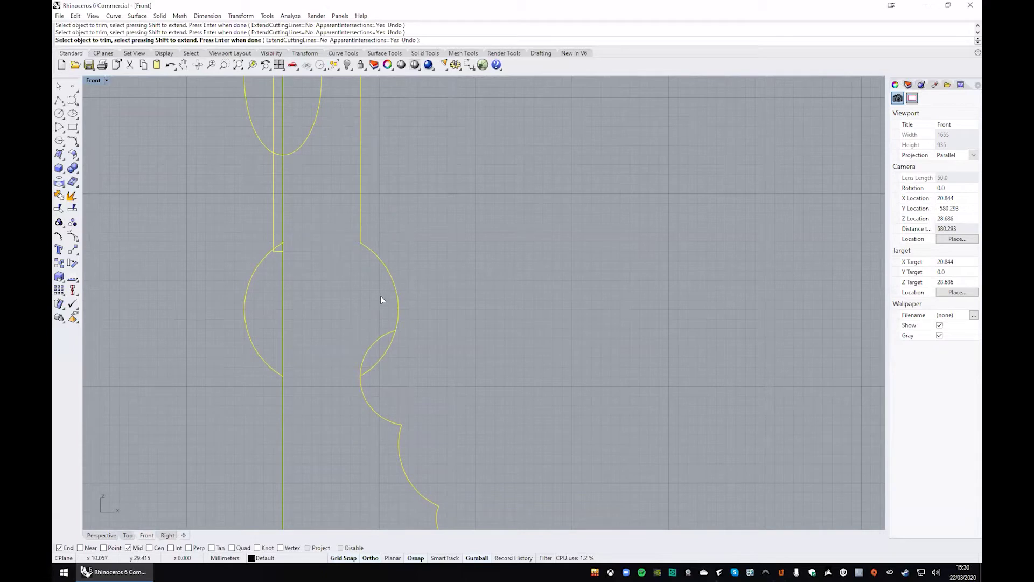
scroll(380, 296, "down", 3)
right_click_drag(365, 335, 361, 342)
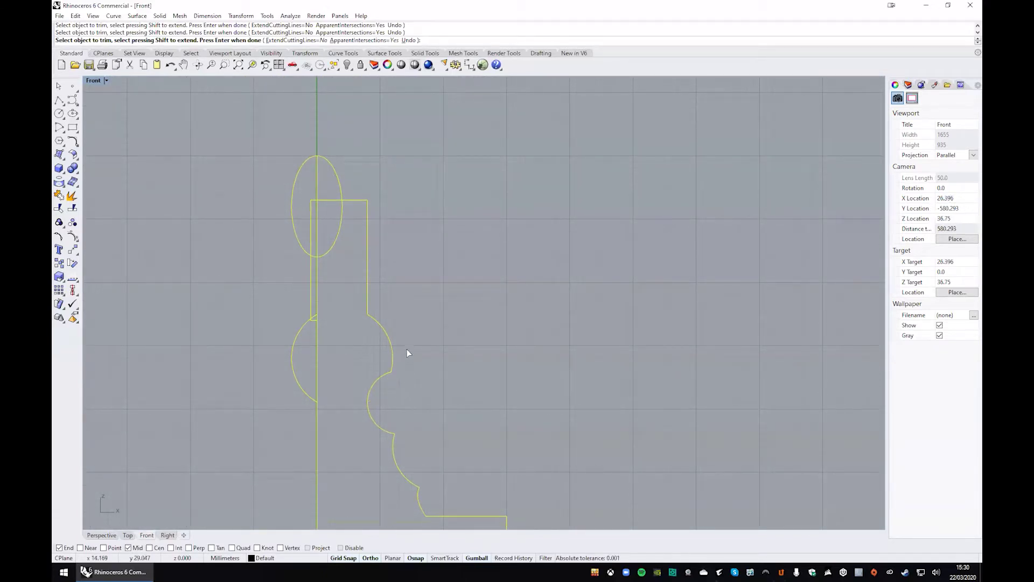
Step: Trim the ellipse to its upper quarter and remove the upper rectangle's parts beyond the axis
scroll(410, 350, "down", 1)
scroll(352, 291, "up", 3)
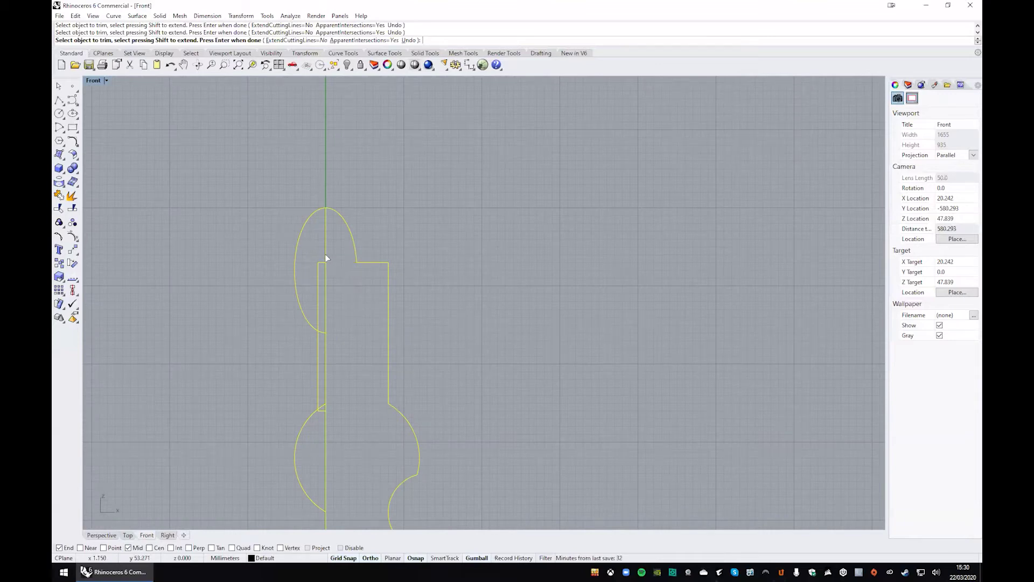
left_click(308, 219)
left_click(318, 263)
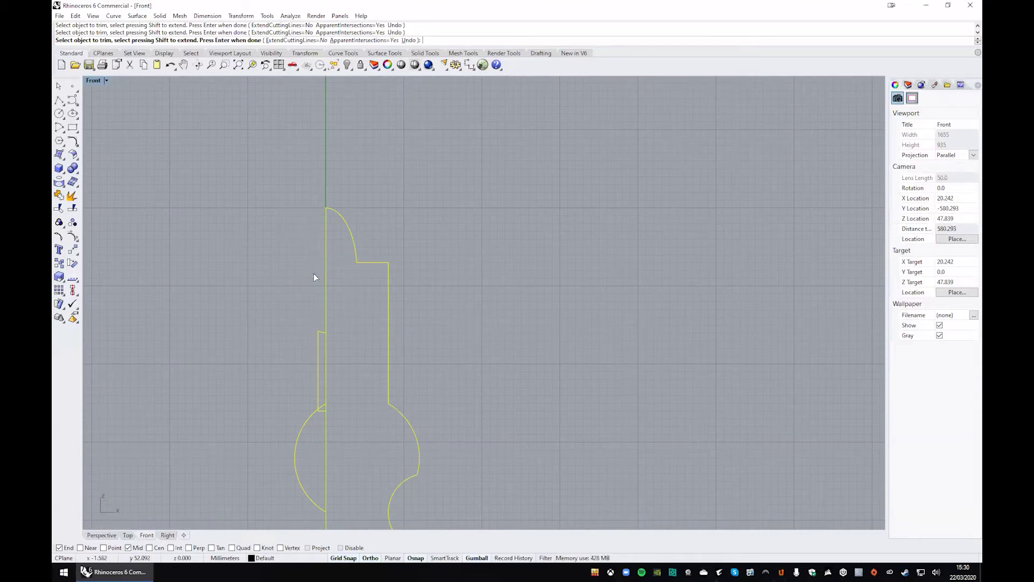
left_click(318, 334)
scroll(322, 345, "up", 2)
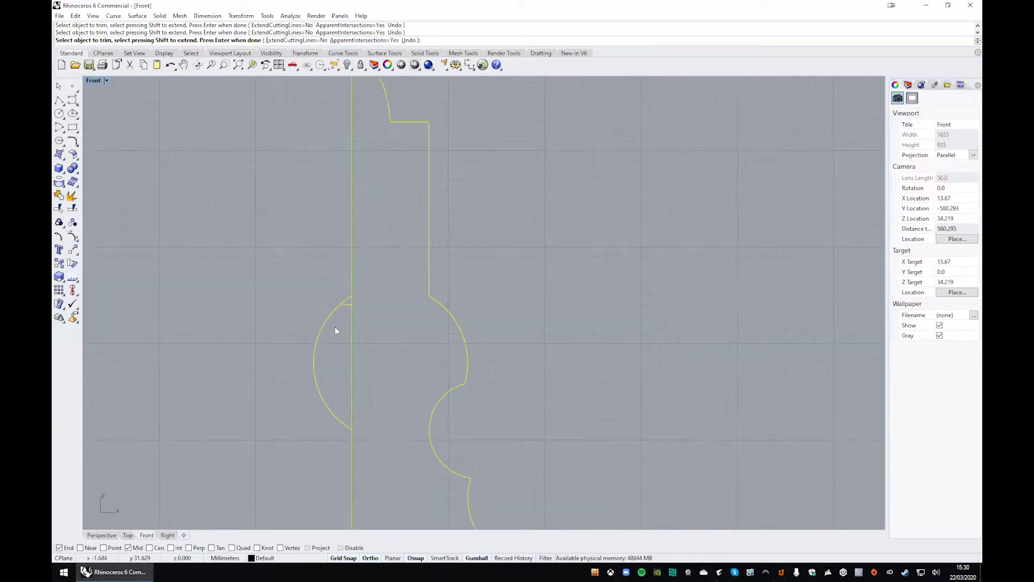
Step: Trim away the small rectangle remnant and the large circle's leftover arc on the outer side of the axis
scroll(334, 326, "up", 6)
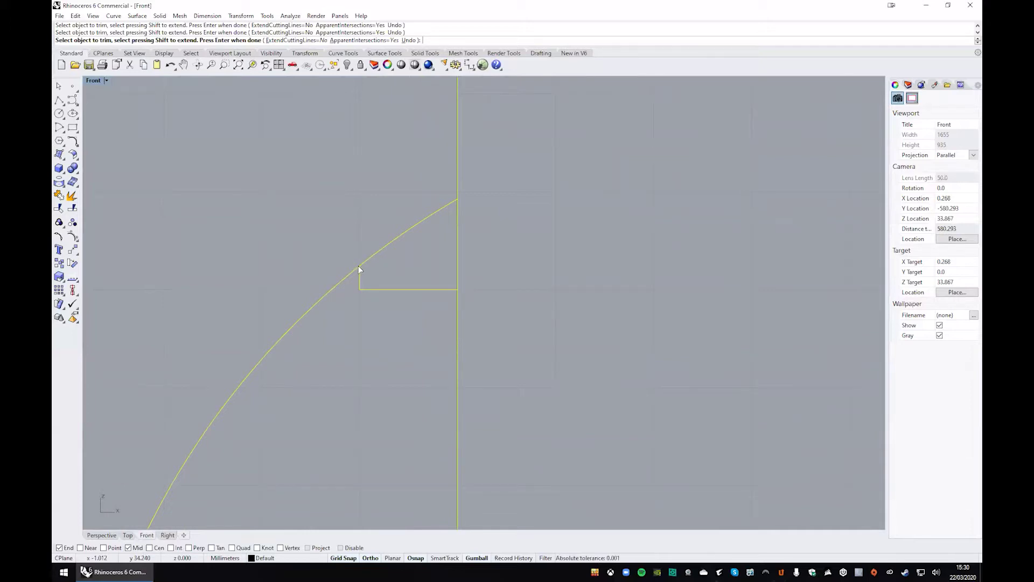
left_click(360, 268)
left_click(358, 268)
left_click(358, 266)
scroll(365, 272, "down", 5)
scroll(372, 305, "down", 5)
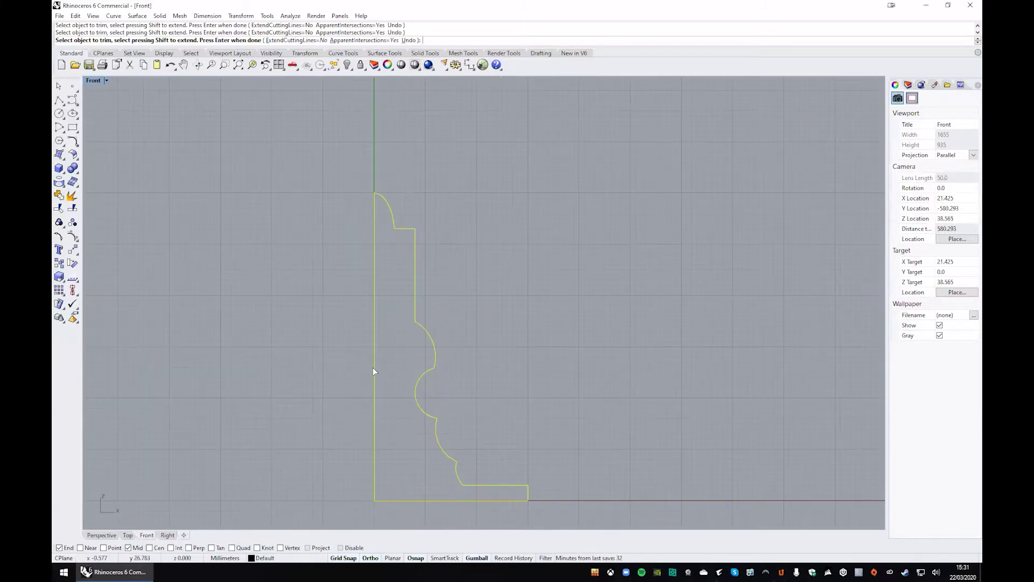
Step: Trim away the vertical axis line and the base rectangle's edge along it, leaving only the outer profile and base line
right_click_drag(373, 367, 430, 285)
right_click_drag(419, 331, 409, 383)
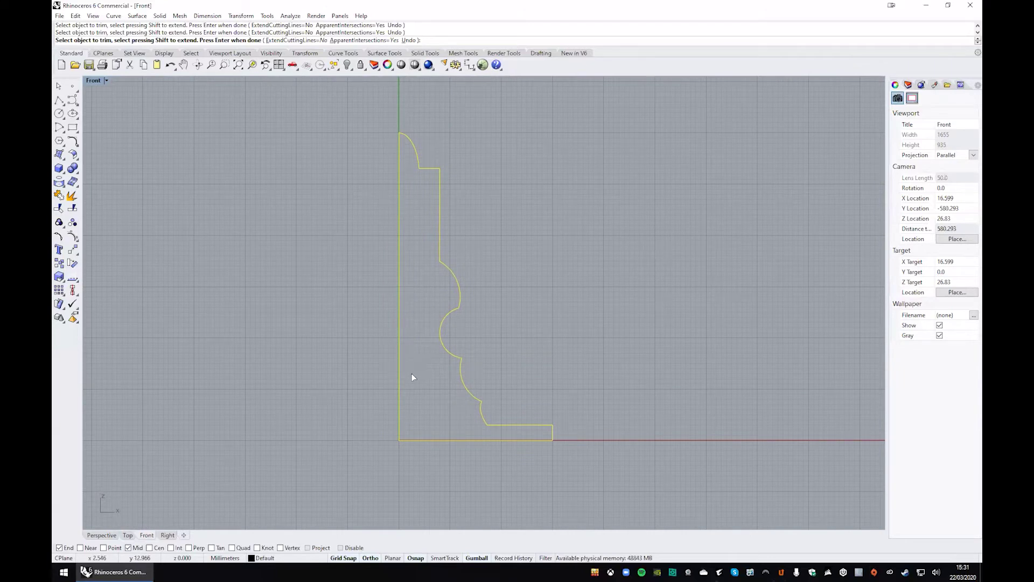
left_click(399, 342)
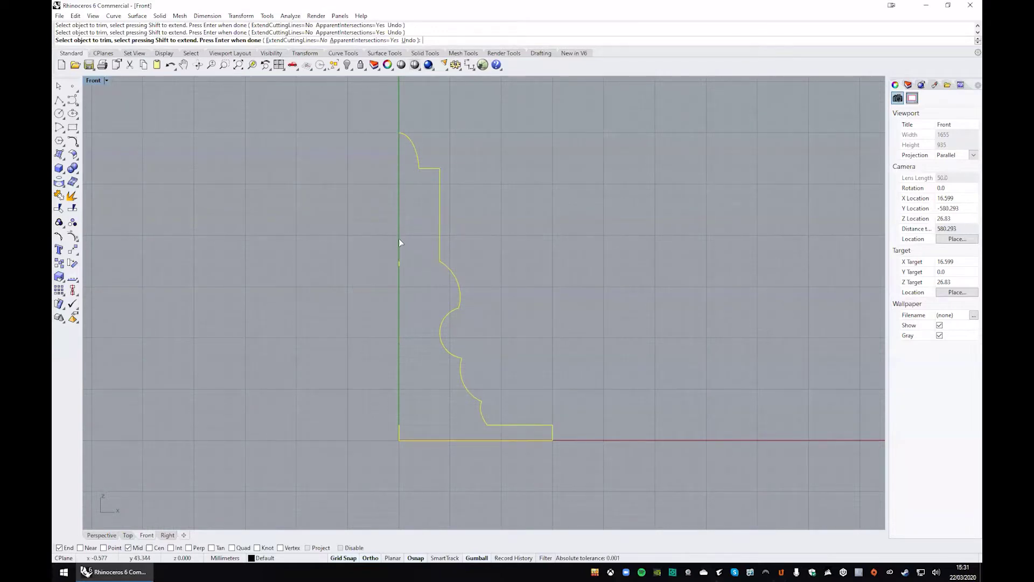
left_click_drag(399, 237, 418, 436)
left_click_drag(367, 389, 408, 480)
left_click_drag(421, 406, 397, 436)
key("Return")
key("ctrl+a")
scroll(537, 428, "up", 4)
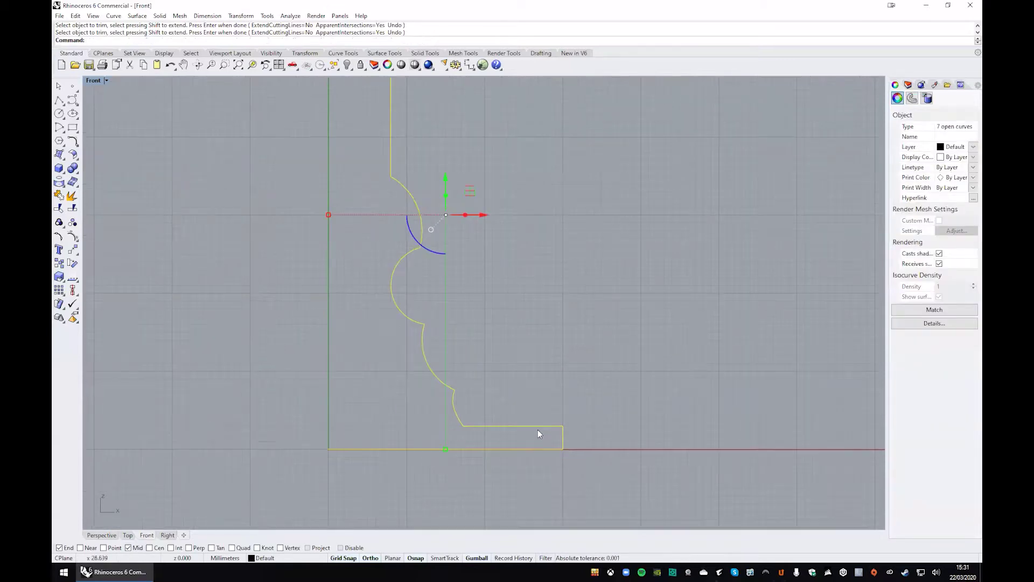
left_click(539, 435)
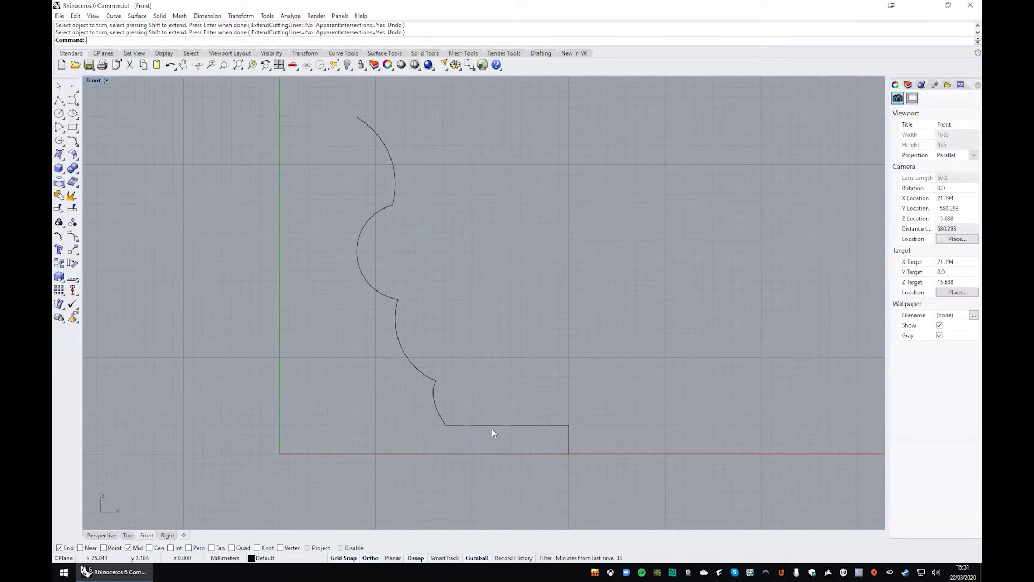
Step: Draw a sloped line from the base's top edge to the midpoint of its outer edge and trim the corner above it
left_click(59, 100)
scroll(463, 409, "up", 3)
right_click_drag(468, 437, 443, 343)
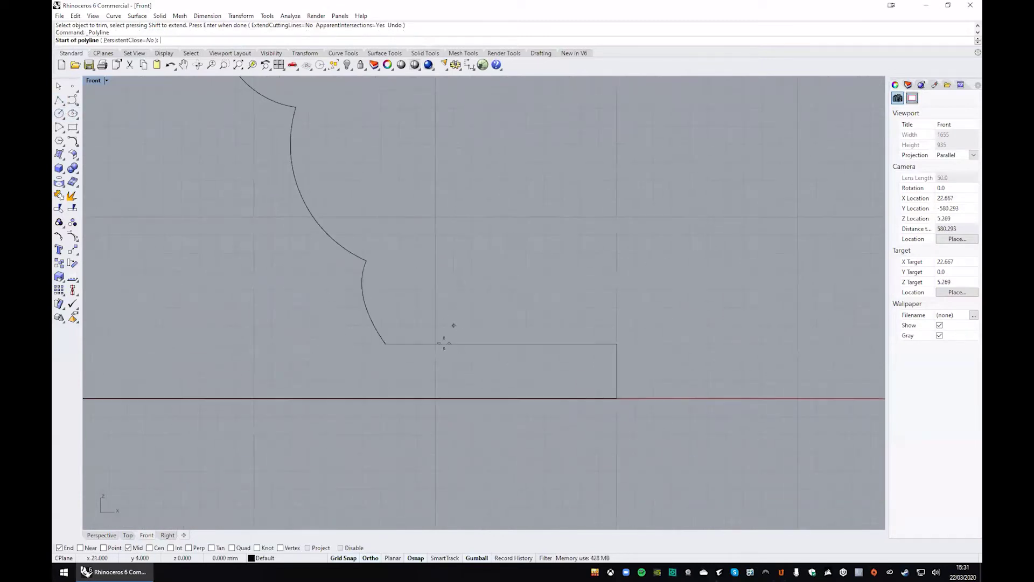
left_click(436, 343)
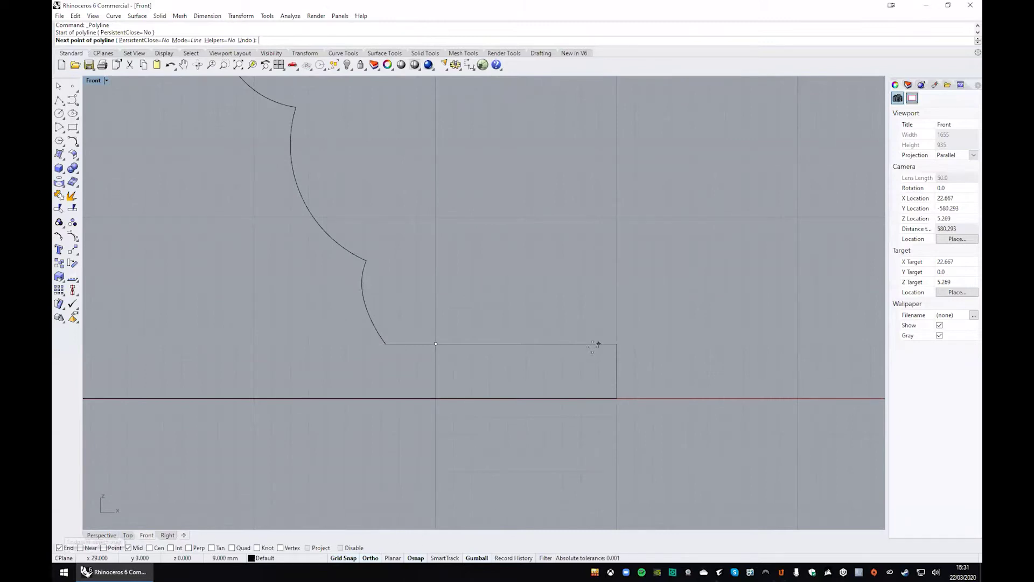
left_click(620, 372)
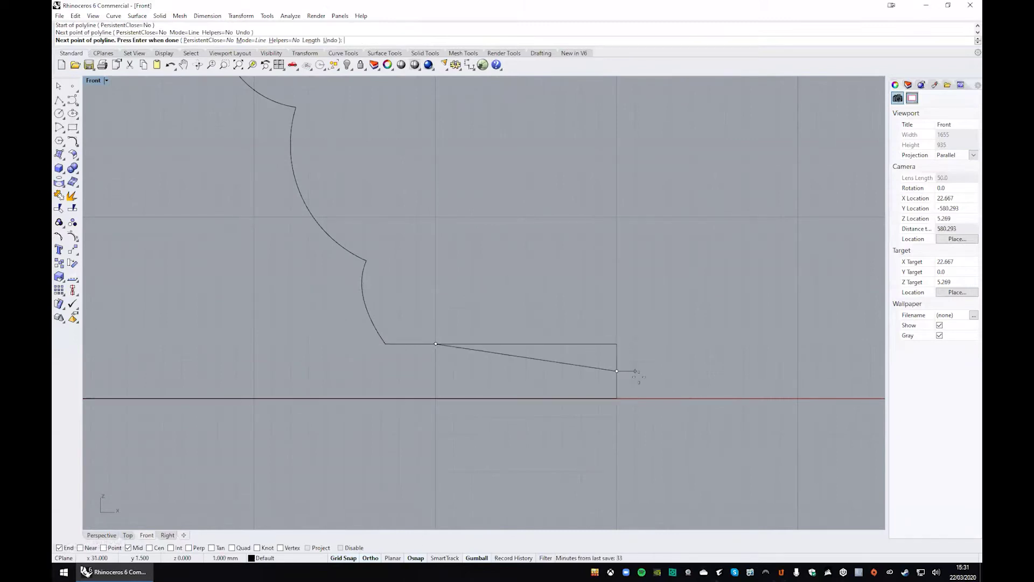
key("Return")
left_click(583, 367)
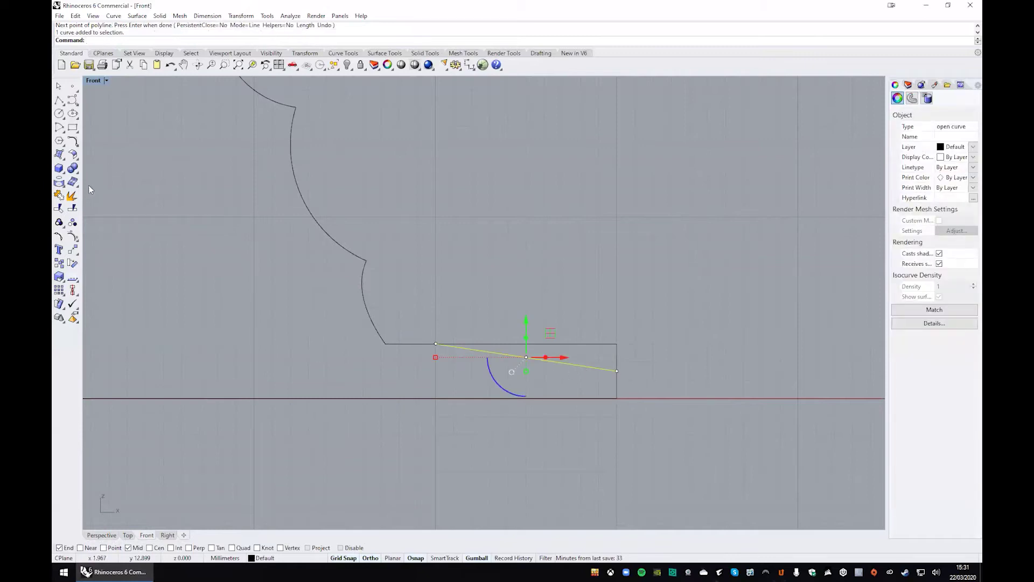
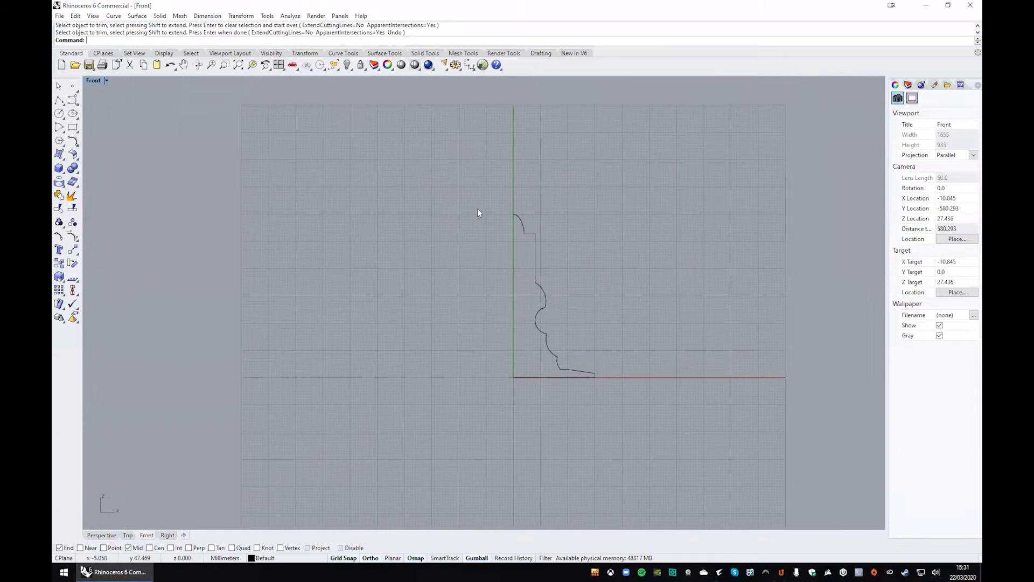
Step: Select all nine profile curves and join them into one open curve
left_click_drag(515, 183, 612, 428)
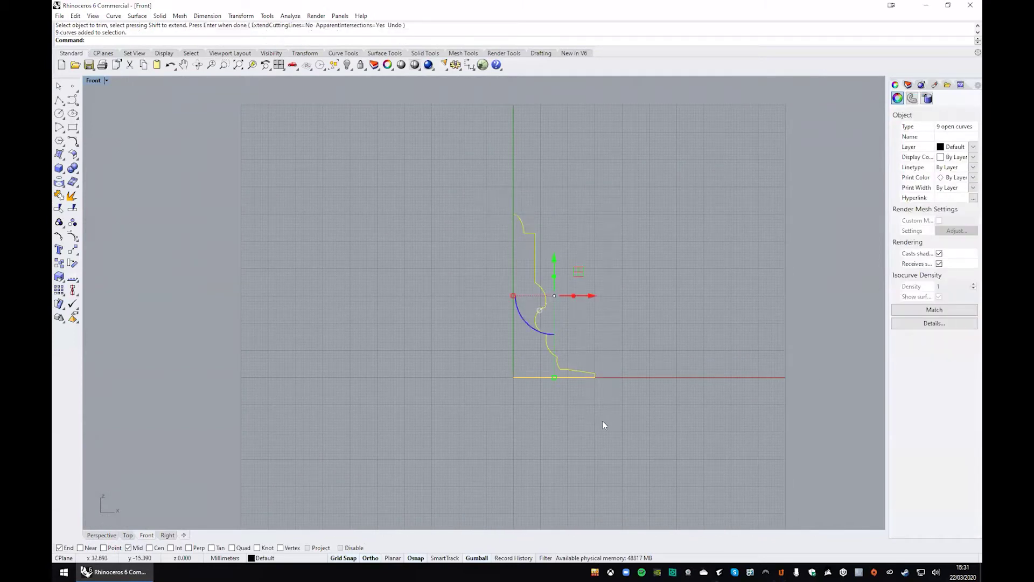
key("Escape")
left_click_drag(495, 209, 608, 421)
left_click(59, 195)
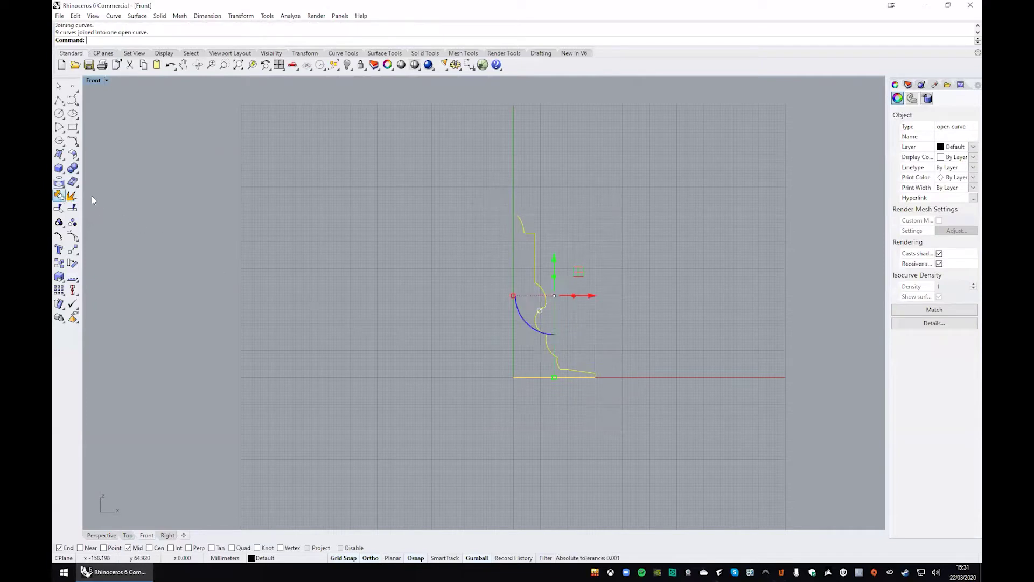
Step: Revolve the joined profile curve a full 360 degrees around a vertical axis starting at the origin, with a start angle of 0
double_click(94, 81)
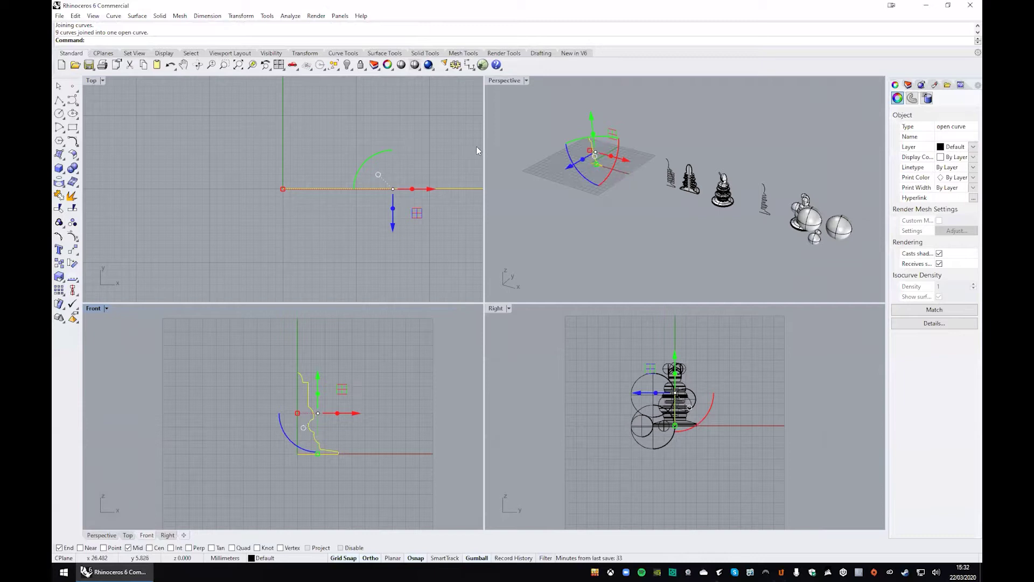
double_click(504, 81)
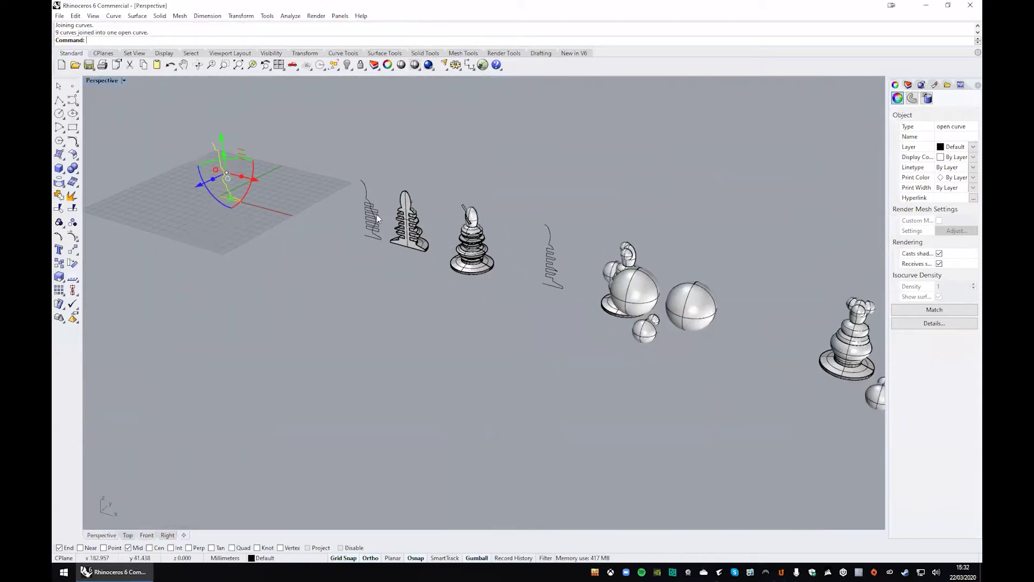
scroll(377, 218, "up", 3)
right_click_drag(573, 281, 399, 294)
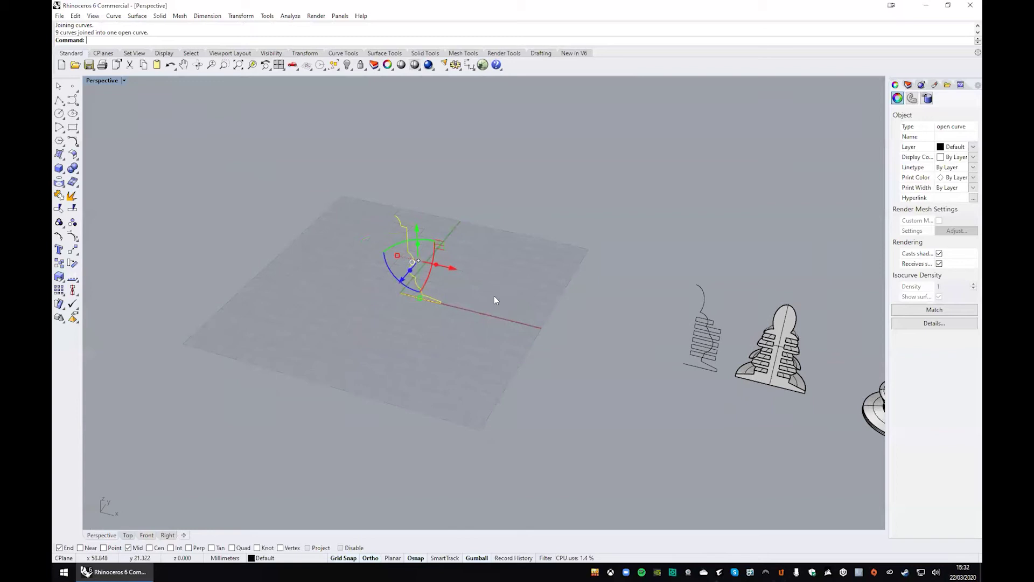
scroll(498, 301, "down", 2)
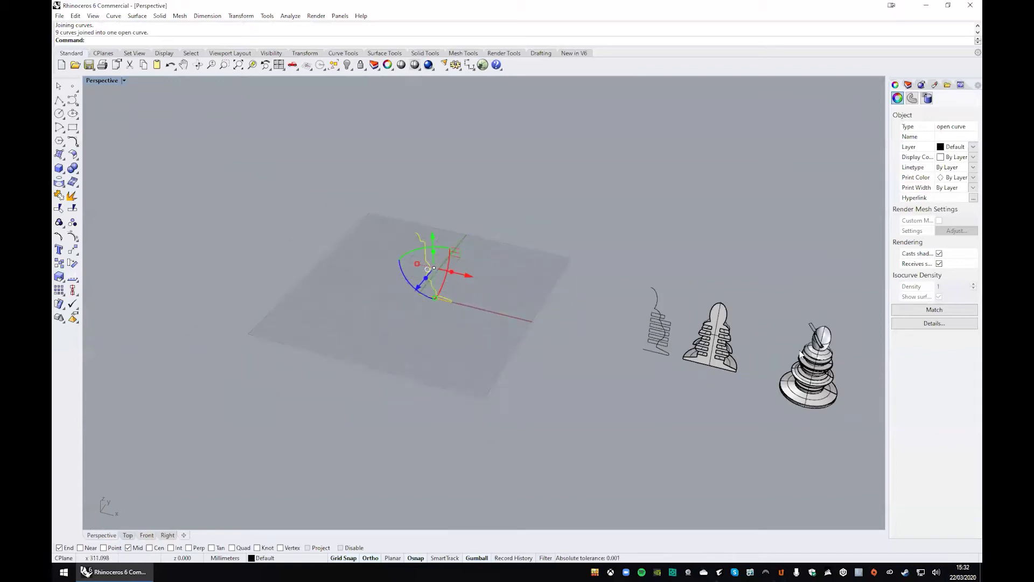
scroll(401, 263, "up", 5)
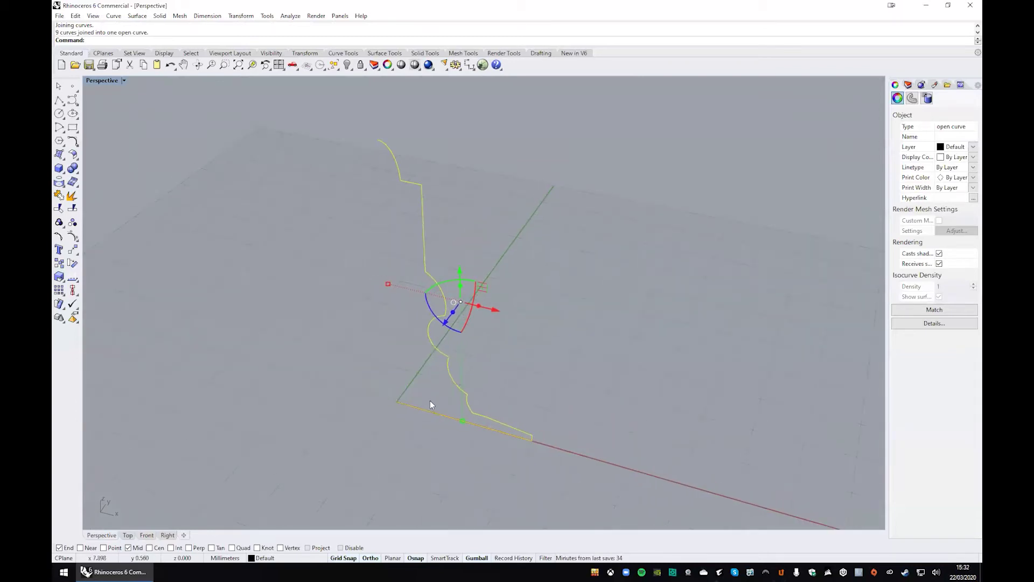
left_click(137, 16)
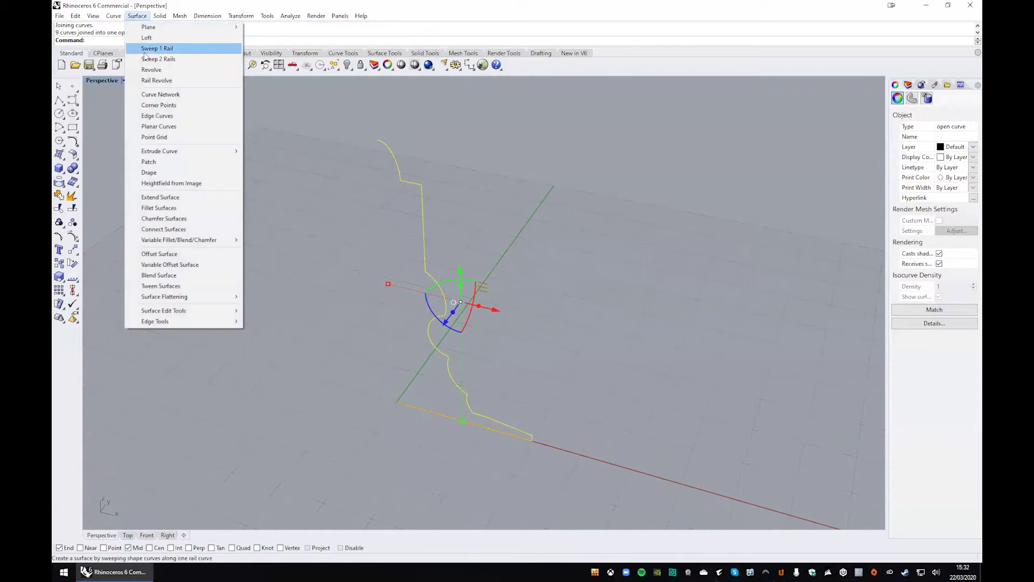
left_click(160, 74)
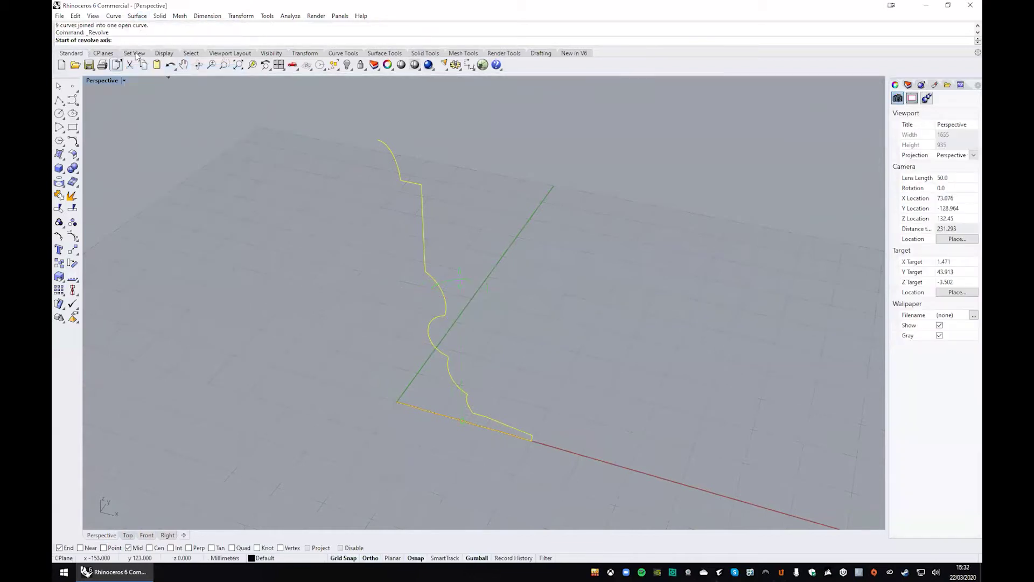
double_click(94, 81)
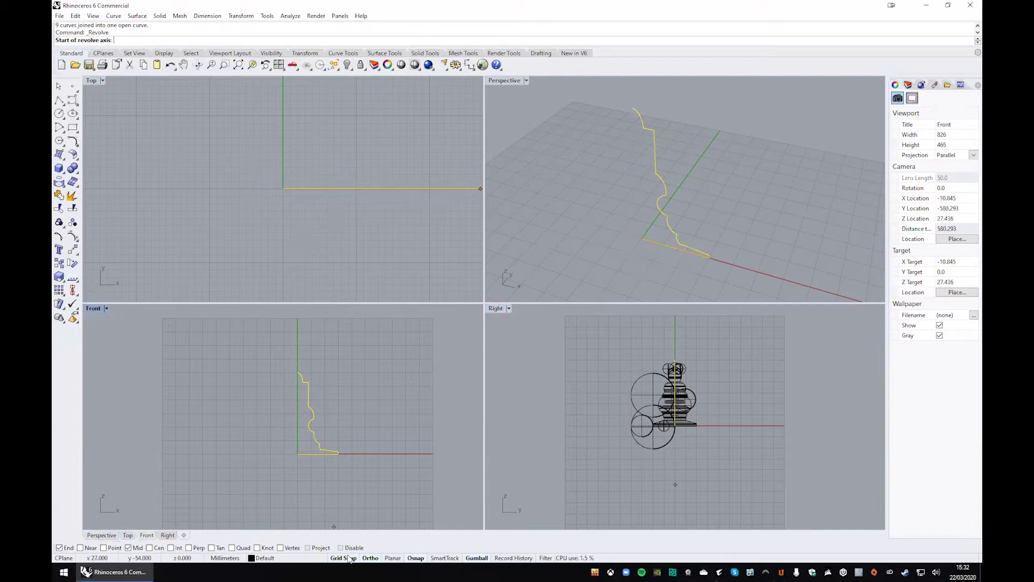
left_click(299, 455)
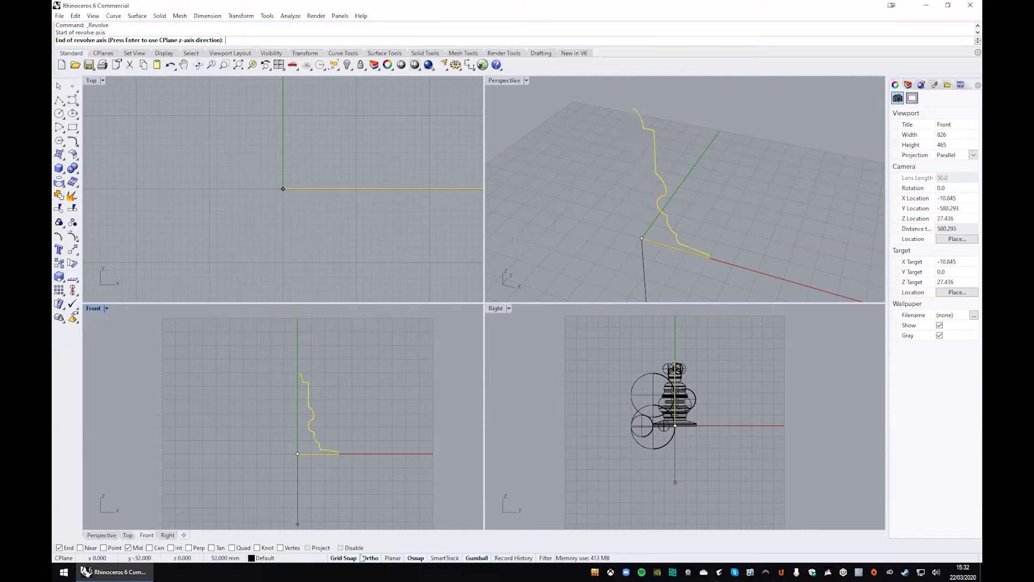
left_click(296, 412)
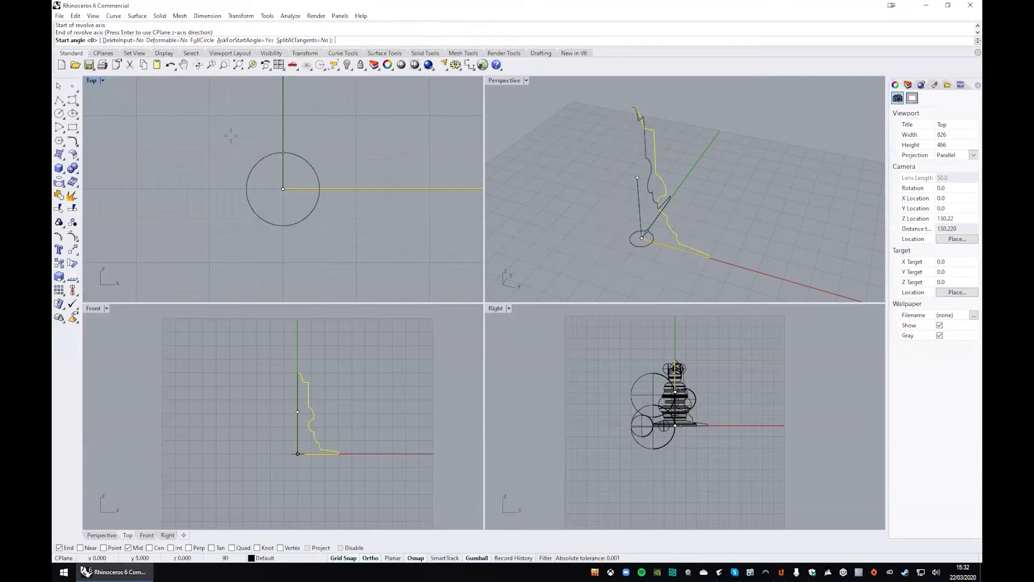
key("Return")
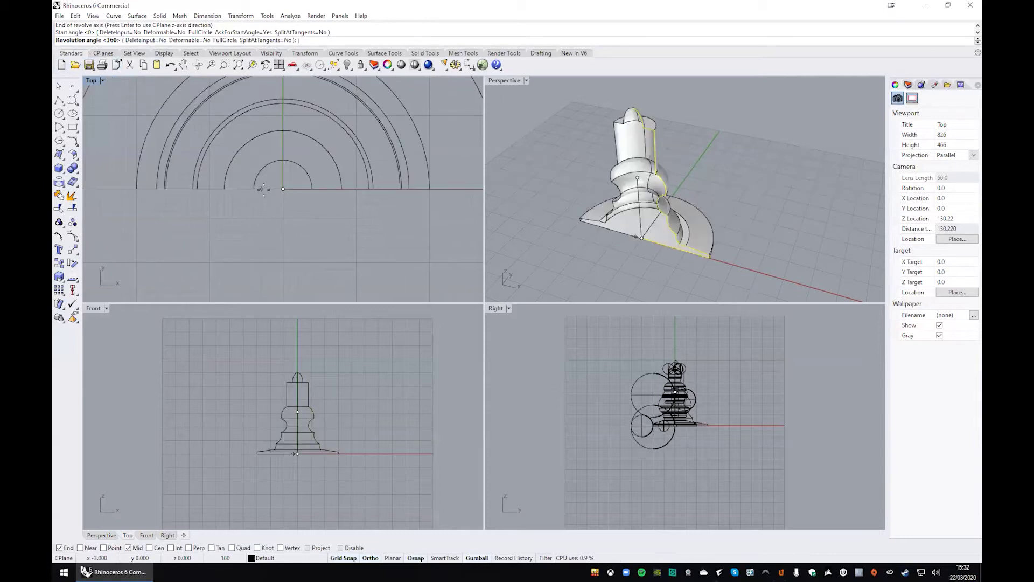
key("Return")
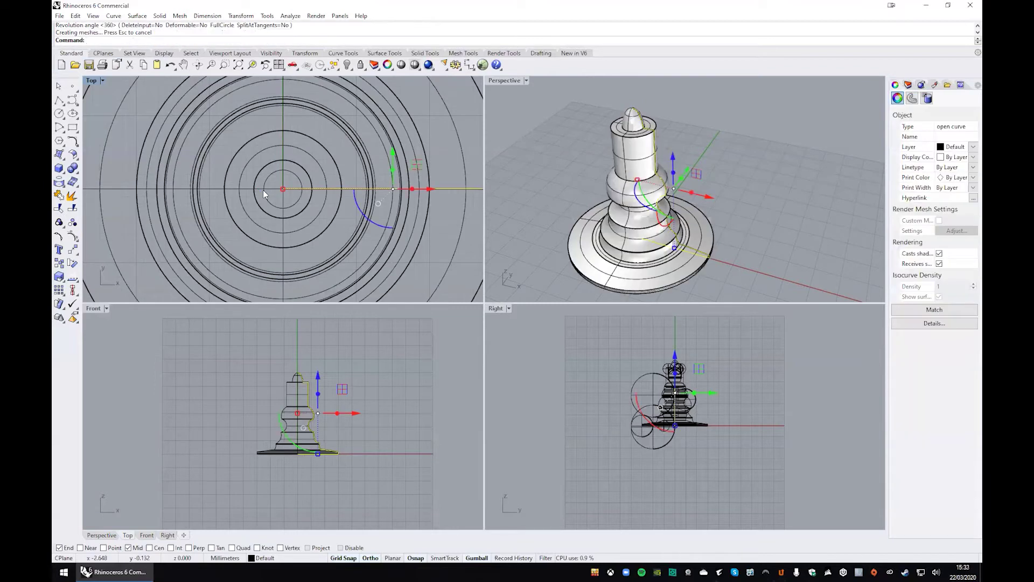
Step: Show the revolved piece in the maximized Perspective view with the Rendered display mode
double_click(503, 82)
left_click(554, 240)
right_click_drag(596, 299, 593, 355)
right_click_drag(586, 315, 525, 377)
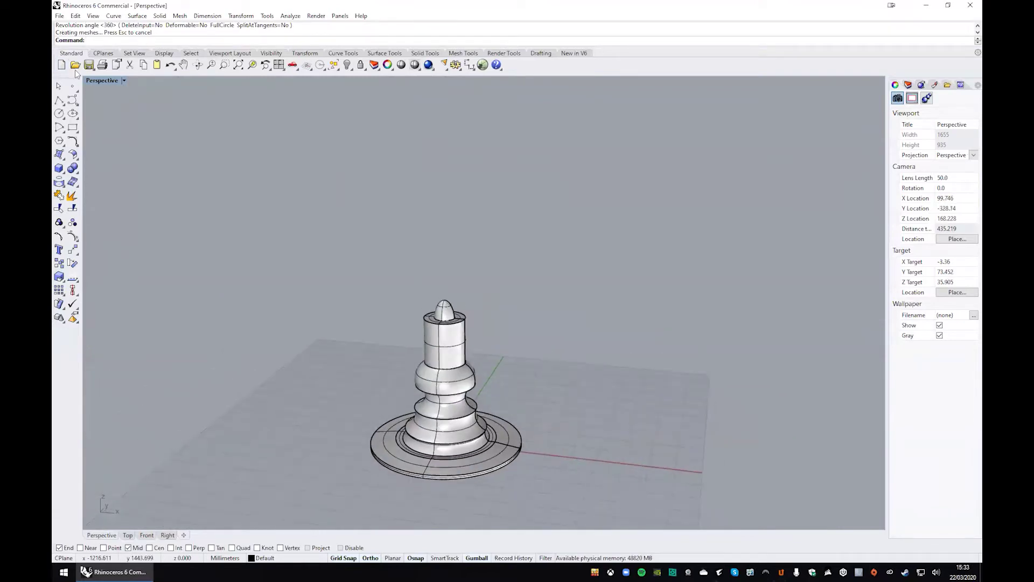
left_click(96, 81)
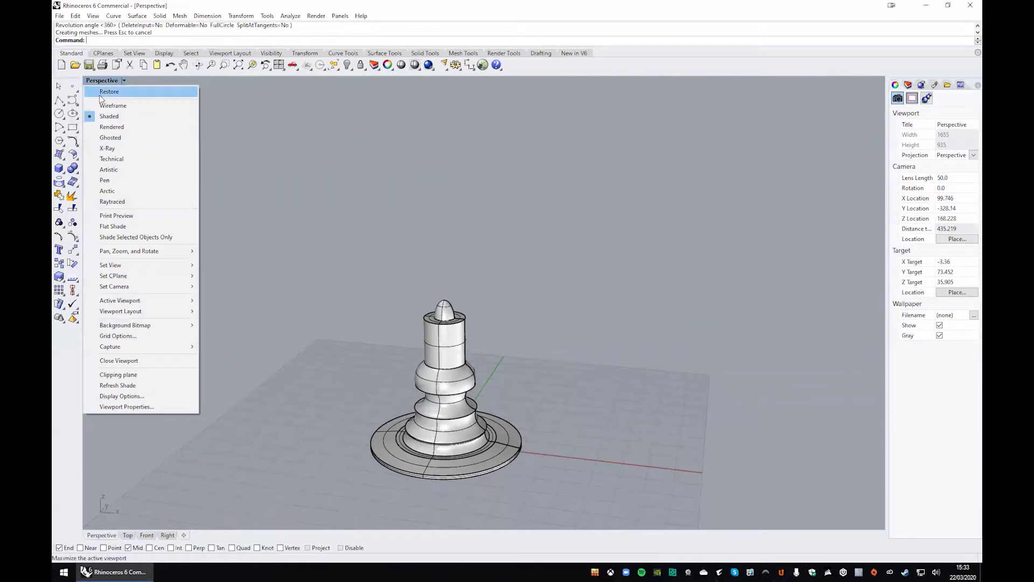
left_click(107, 82)
left_click(124, 81)
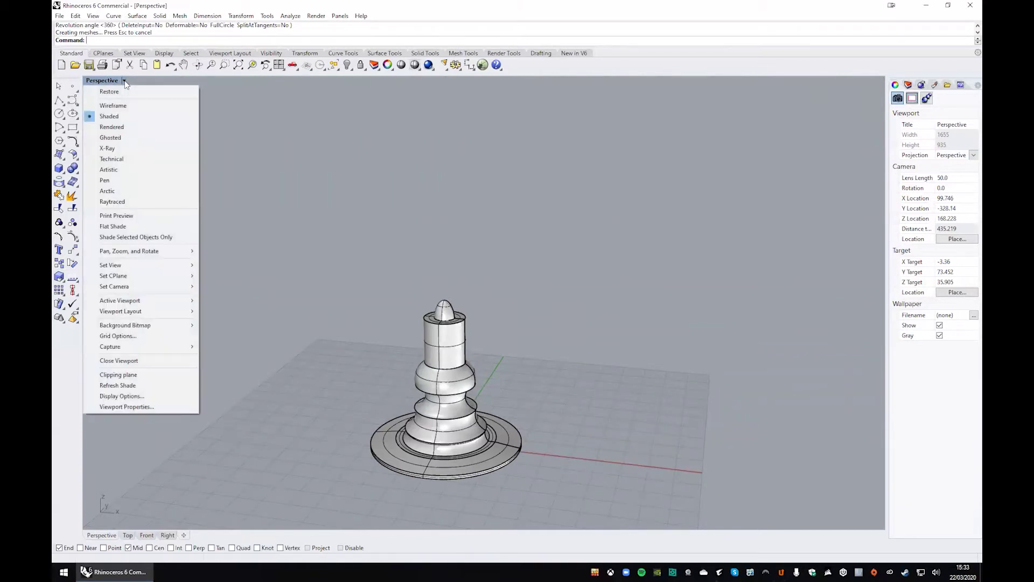
left_click(126, 134)
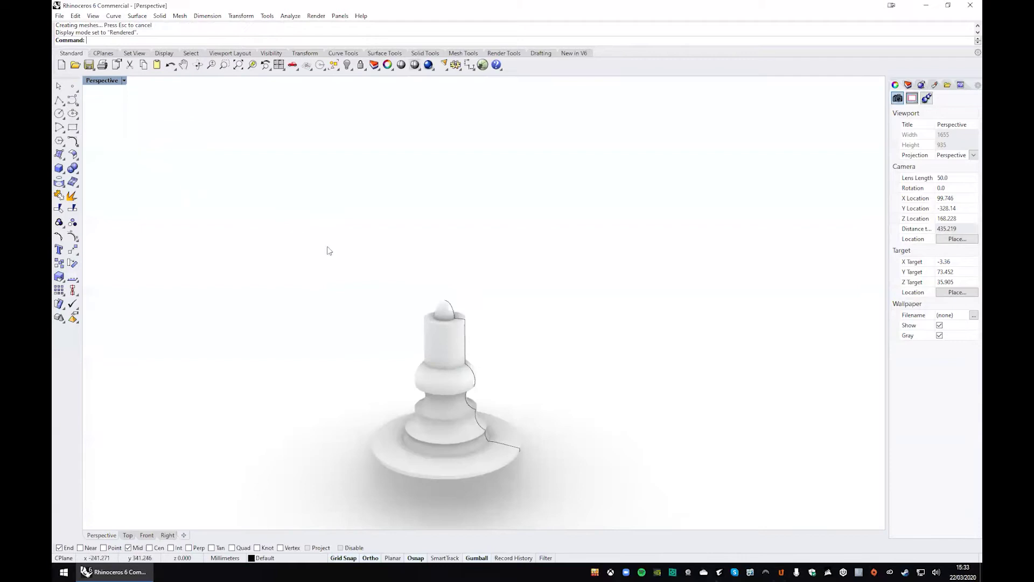
Step: Examine the rendered piece up close and return the Perspective view to the Shaded display mode
right_click_drag(456, 299, 467, 247, "shift")
scroll(468, 246, "up", 2)
scroll(468, 246, "up", 1)
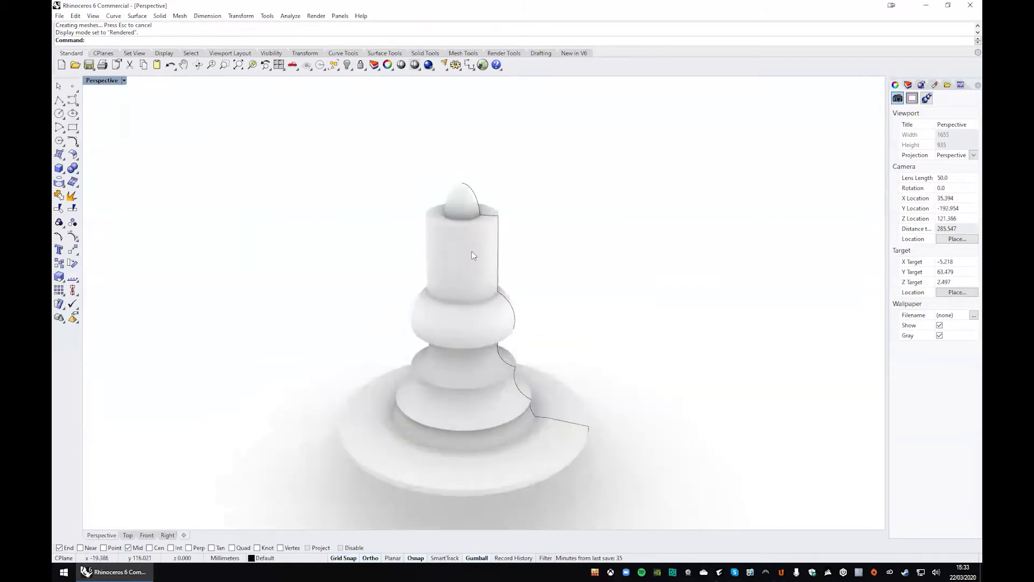
scroll(463, 243, "up", 1)
right_click_drag(456, 242, 415, 223)
left_click(119, 81)
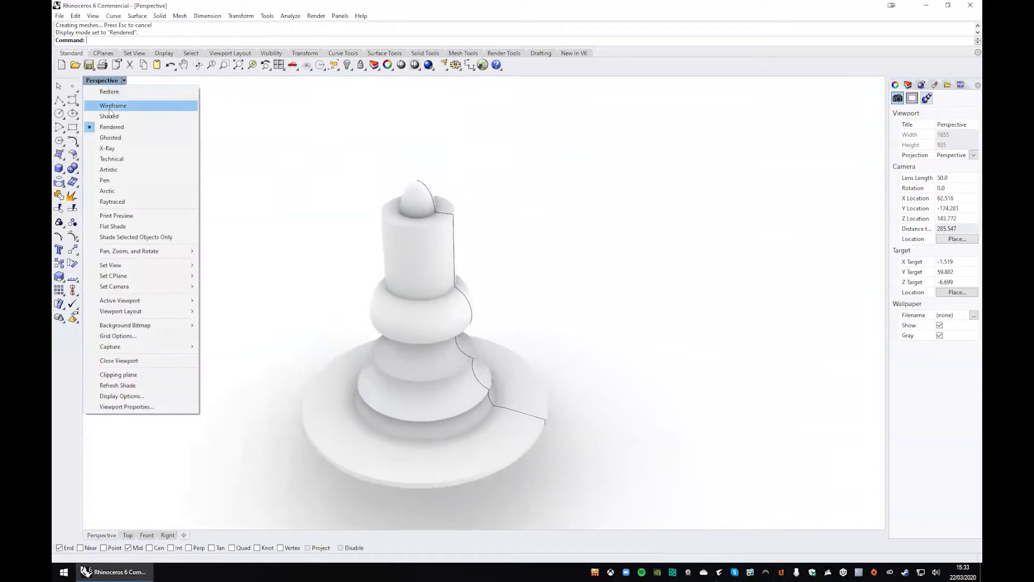
left_click(135, 117)
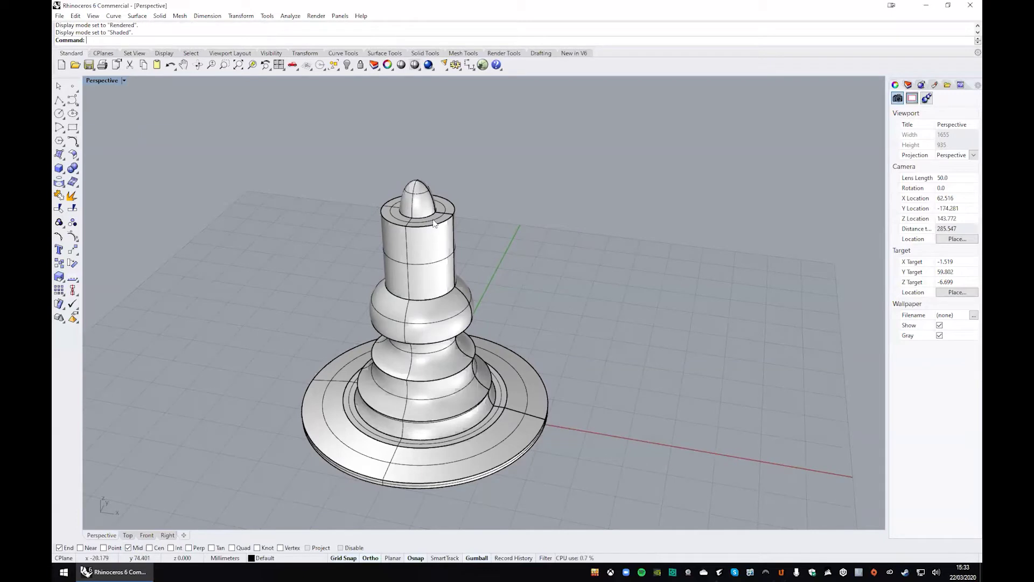
Step: Move the revolved solid along the negative X axis, off the grid and clear of its profile curve
scroll(447, 252, "down", 5)
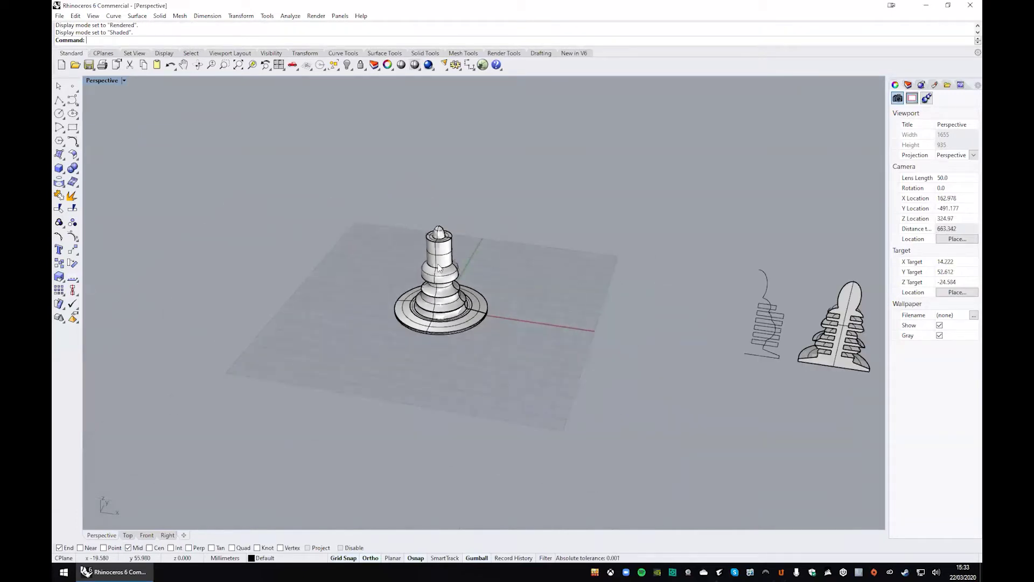
left_click(437, 271)
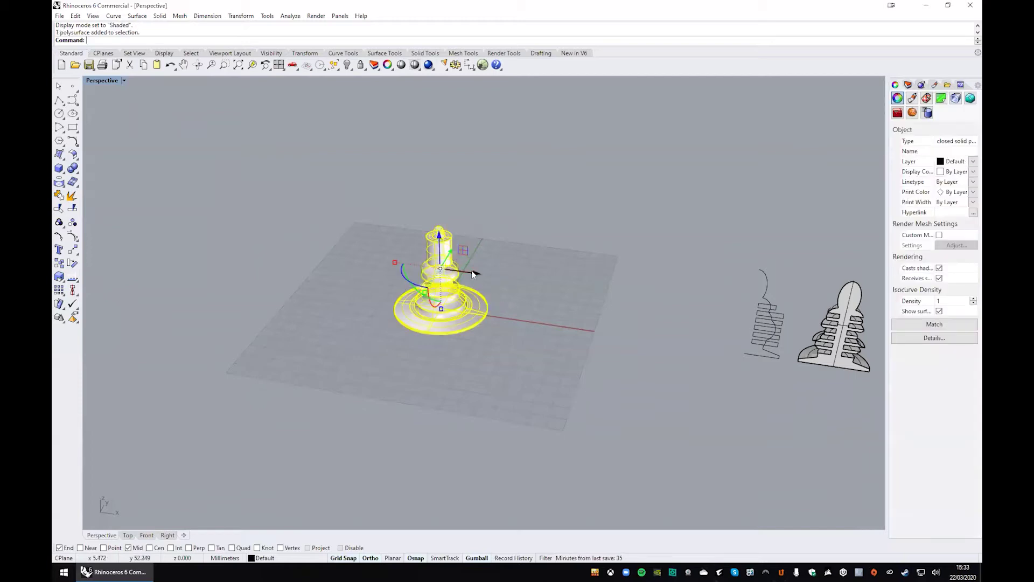
left_click_drag(439, 268, 215, 235)
left_click(724, 293)
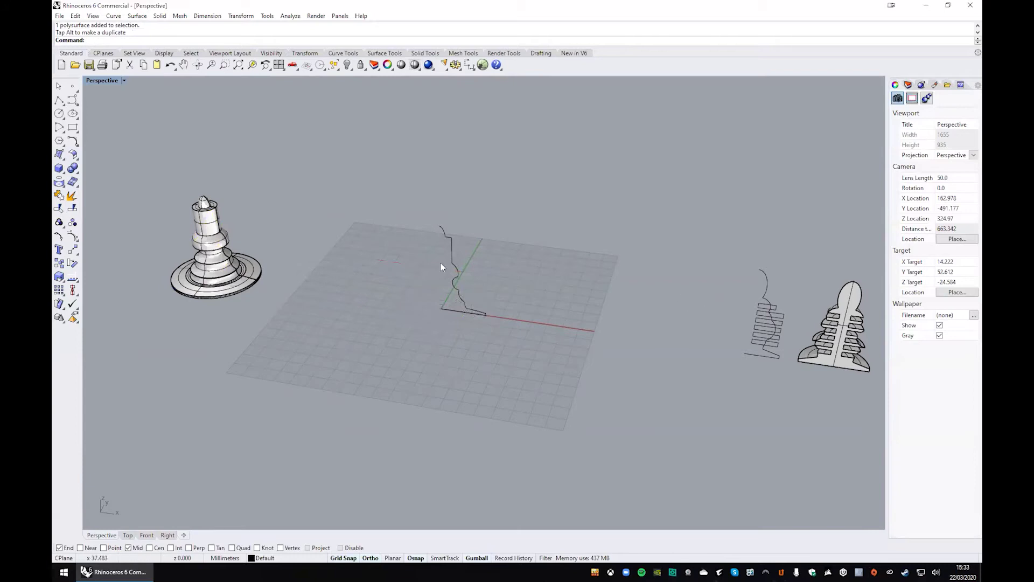
scroll(445, 251, "up", 4)
scroll(399, 311, "down", 4)
right_click_drag(399, 311, 480, 328, "shift")
scroll(269, 270, "up", 4)
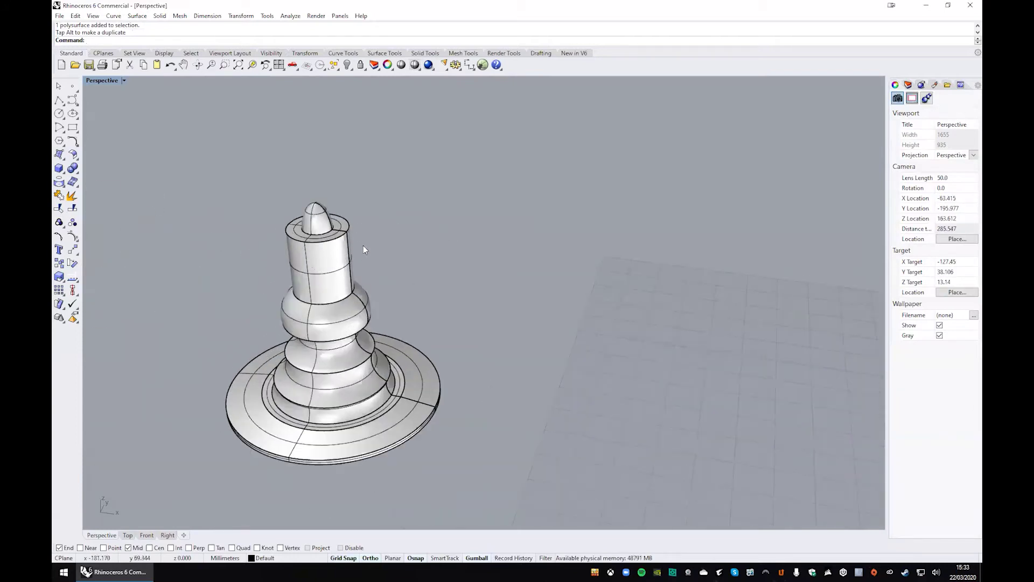
Step: In the Front view, draw a 7 by 2 mm rectangle across the upper part of the profile's straight vertical edge
double_click(112, 79)
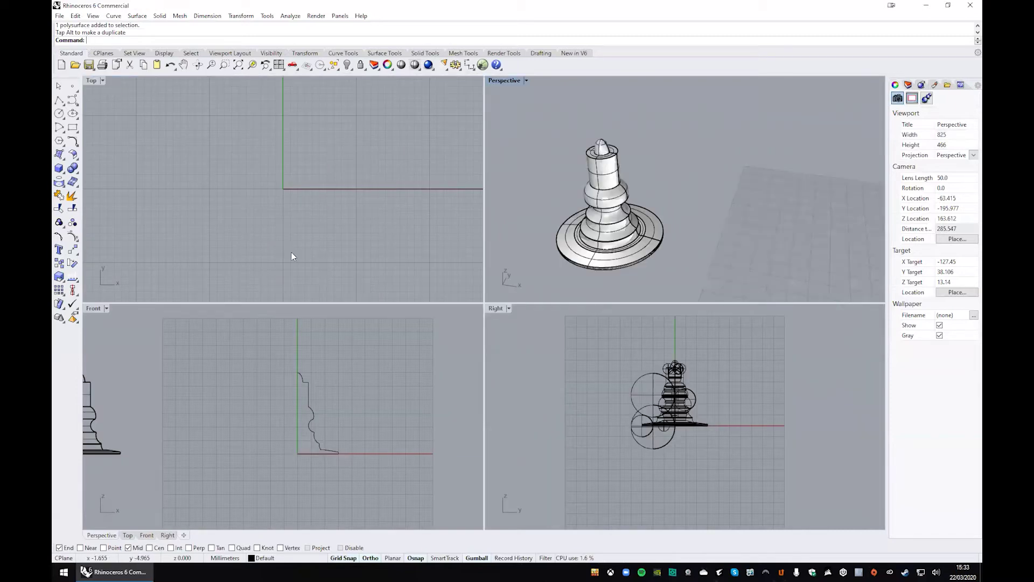
double_click(94, 309)
scroll(565, 244, "up", 8)
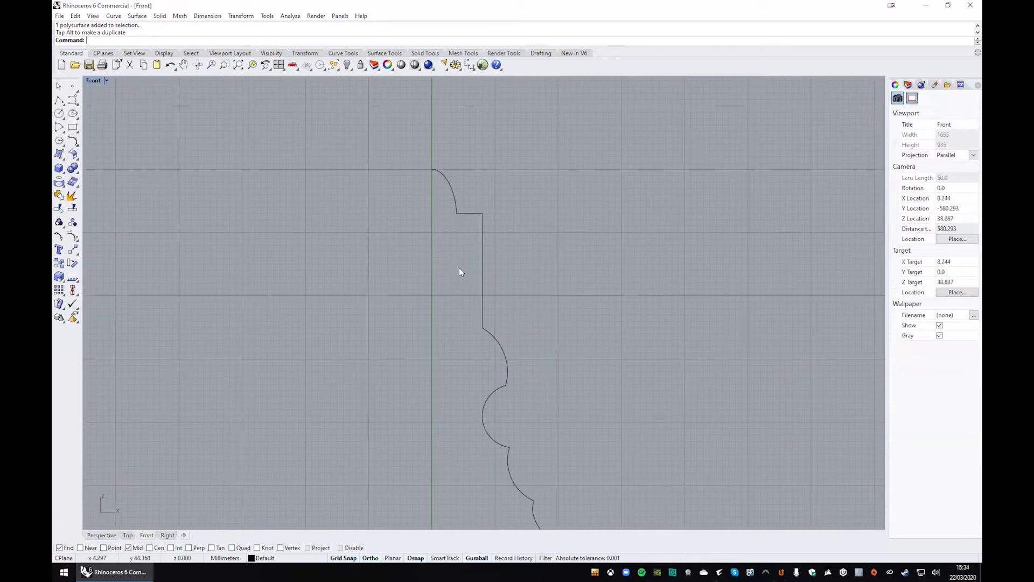
left_click(73, 127)
scroll(487, 245, "up", 3)
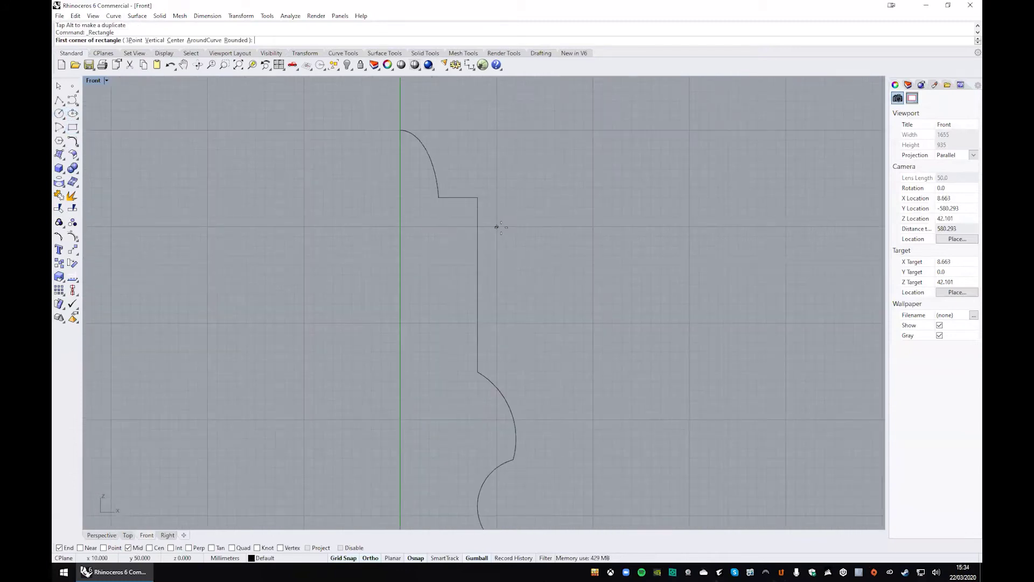
left_click(497, 227)
left_click(429, 247)
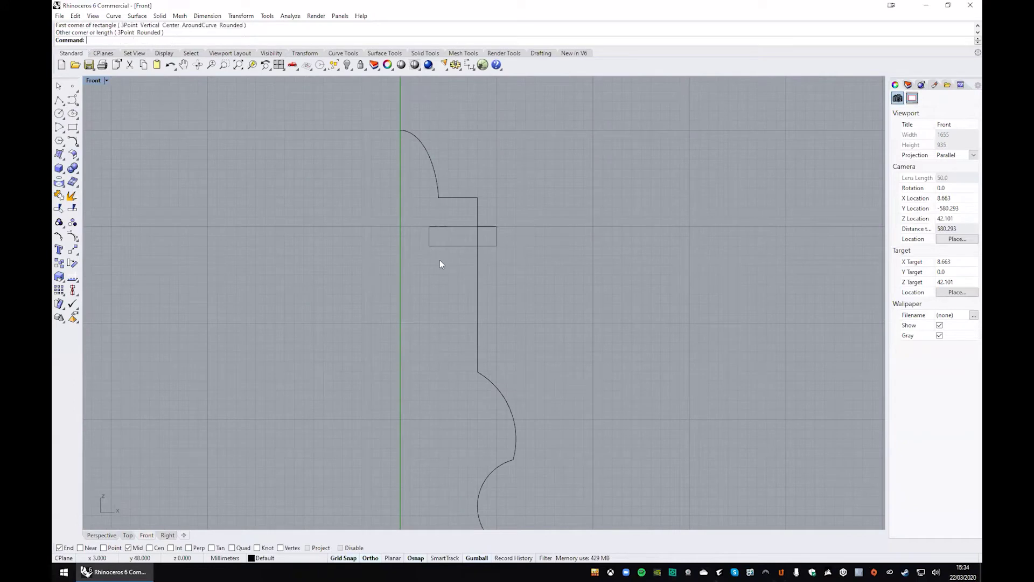
Step: Copy the rectangle downward three times along the straight vertical edge at an even spacing of about 4 mm
left_click(462, 245)
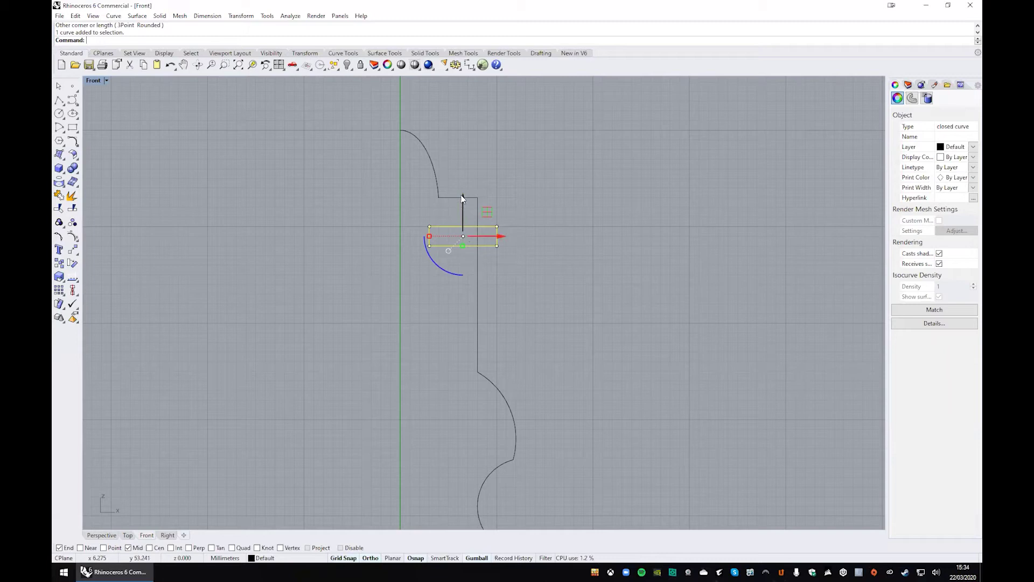
left_click(494, 275)
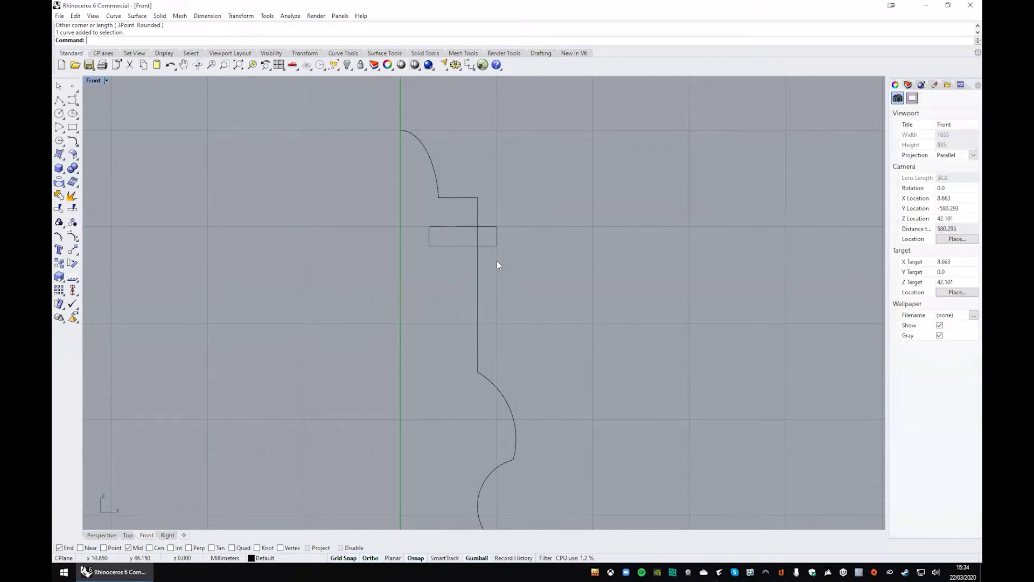
left_click(466, 245)
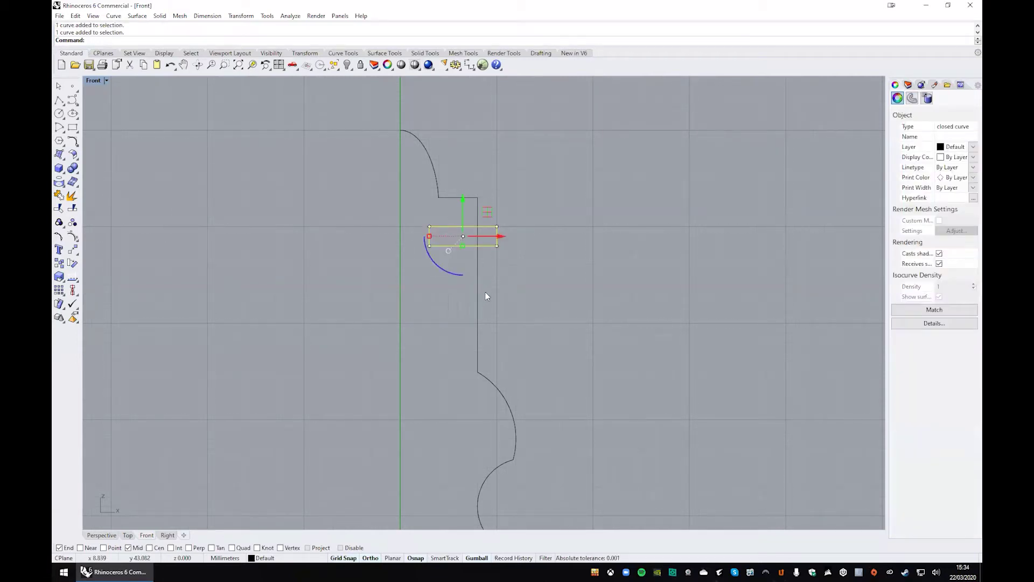
left_click_drag(464, 198, 465, 237)
left_click(520, 321)
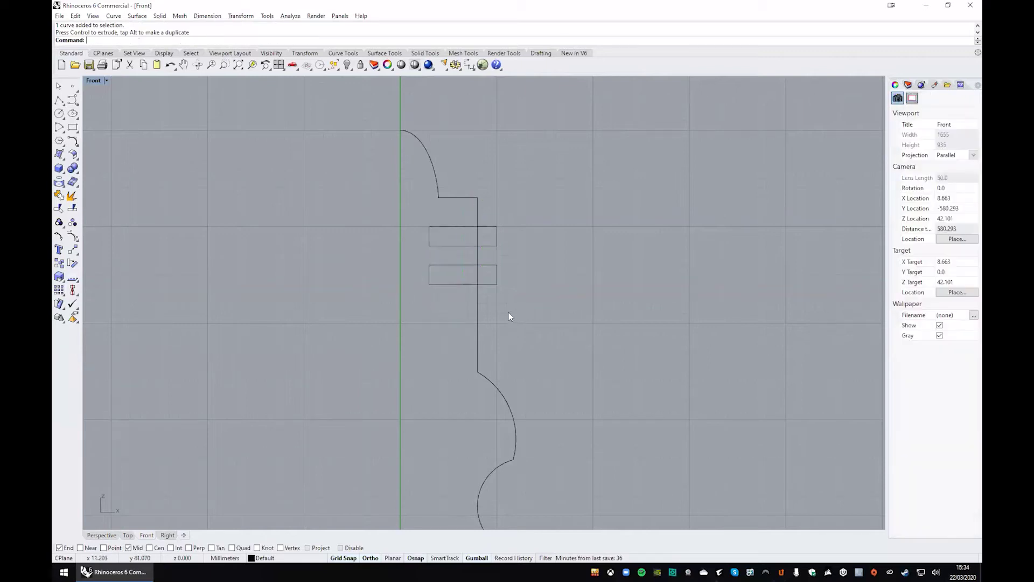
left_click(451, 284)
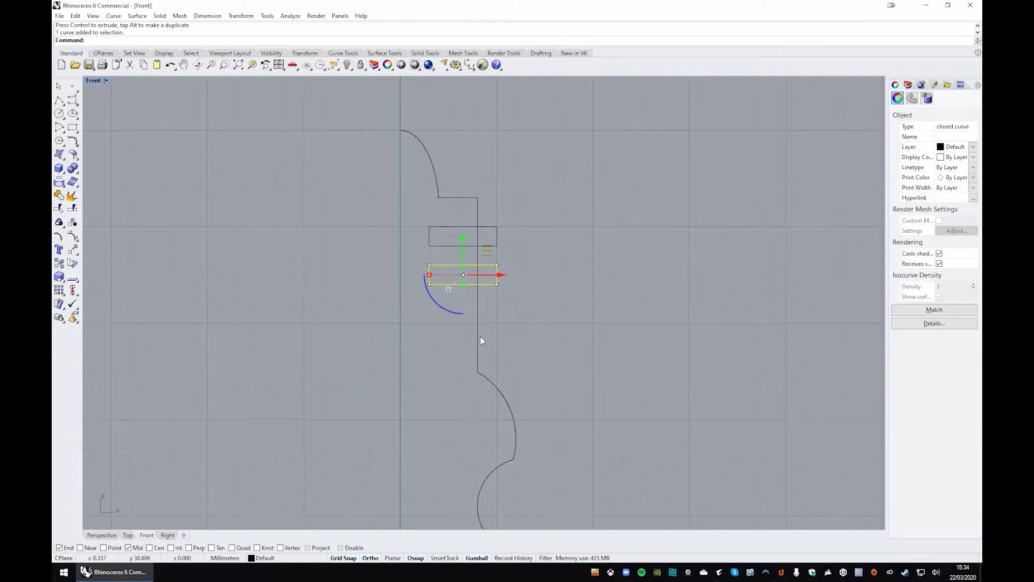
left_click_drag(467, 240, 469, 275)
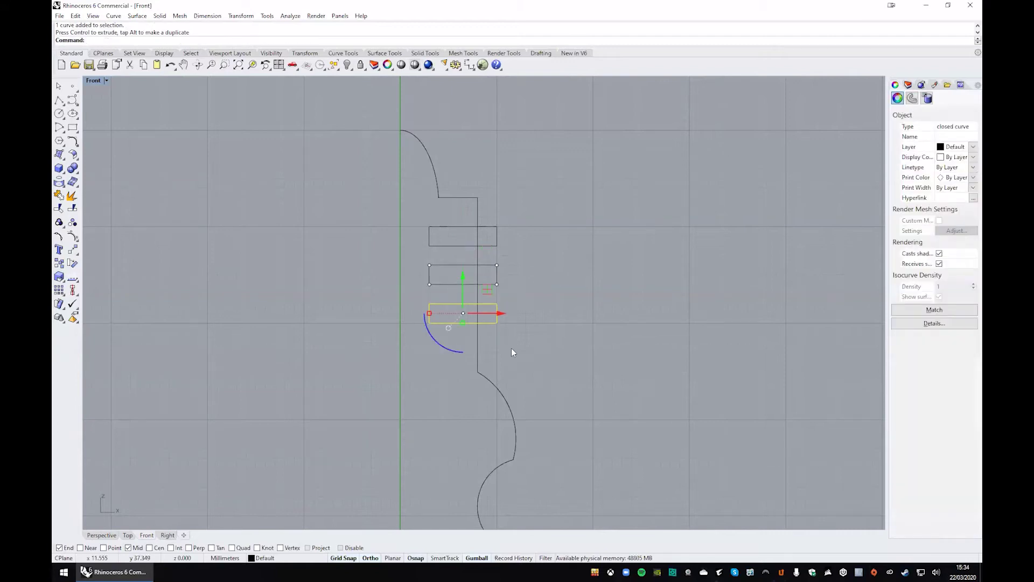
key("Escape")
left_click(447, 304)
left_click_drag(467, 272, 464, 317)
key("Escape")
Step: Using all curves as cutters, trim the profile line inside the four rectangles and the rectangle ends beyond the edge to form grooves
key("ctrl+a")
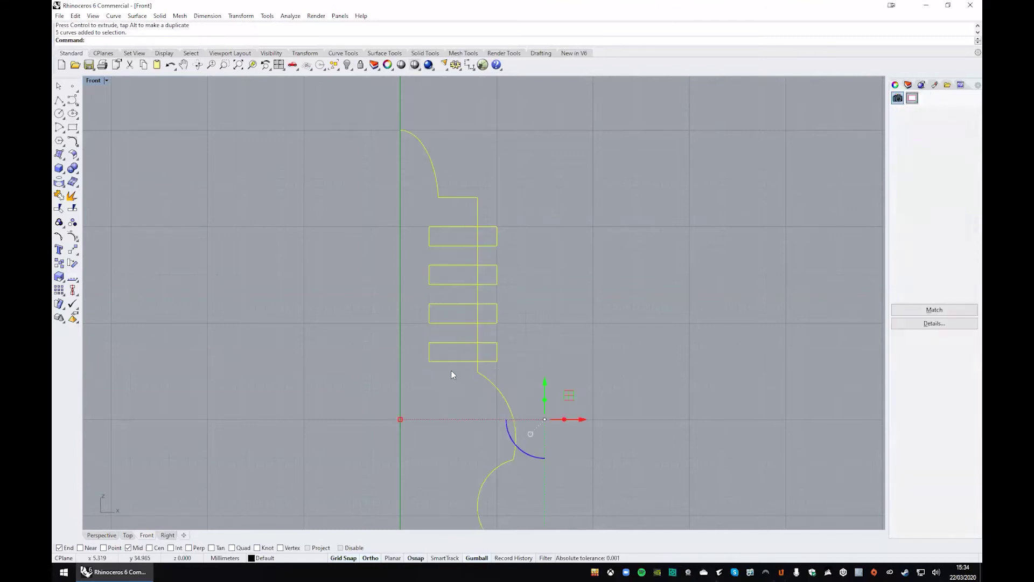
left_click(59, 208)
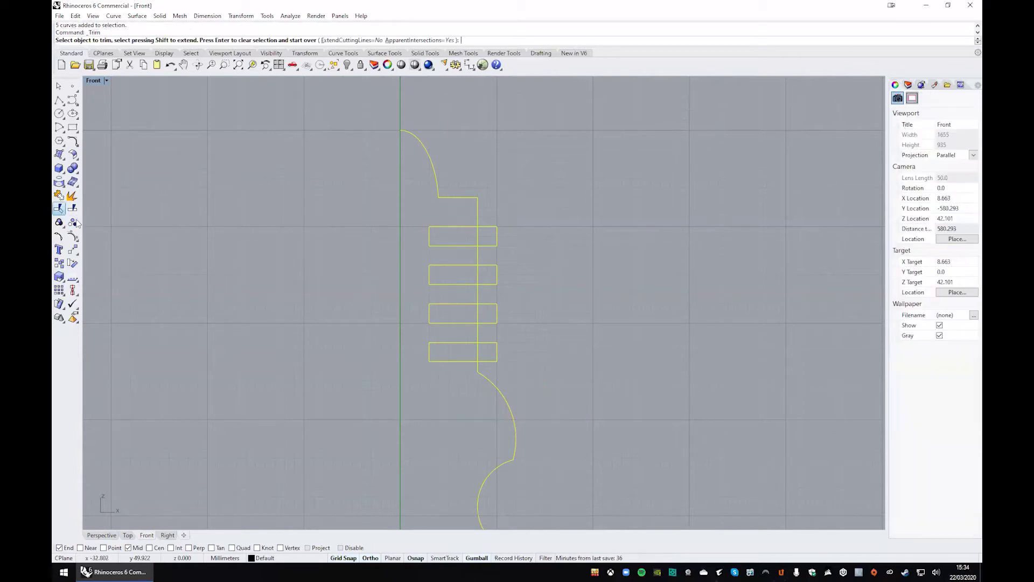
left_click(479, 354)
left_click(476, 316)
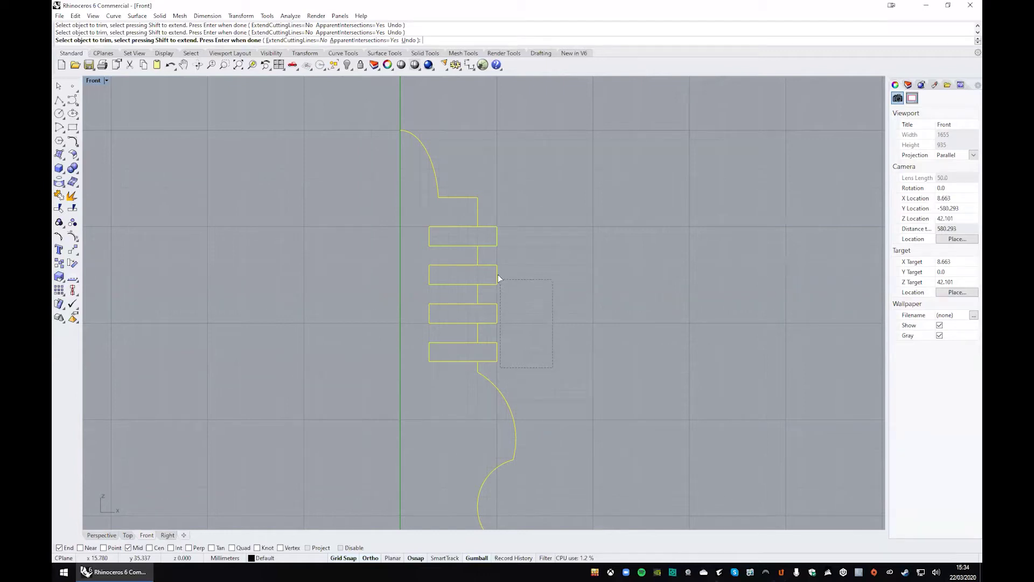
left_click_drag(491, 235, 493, 222)
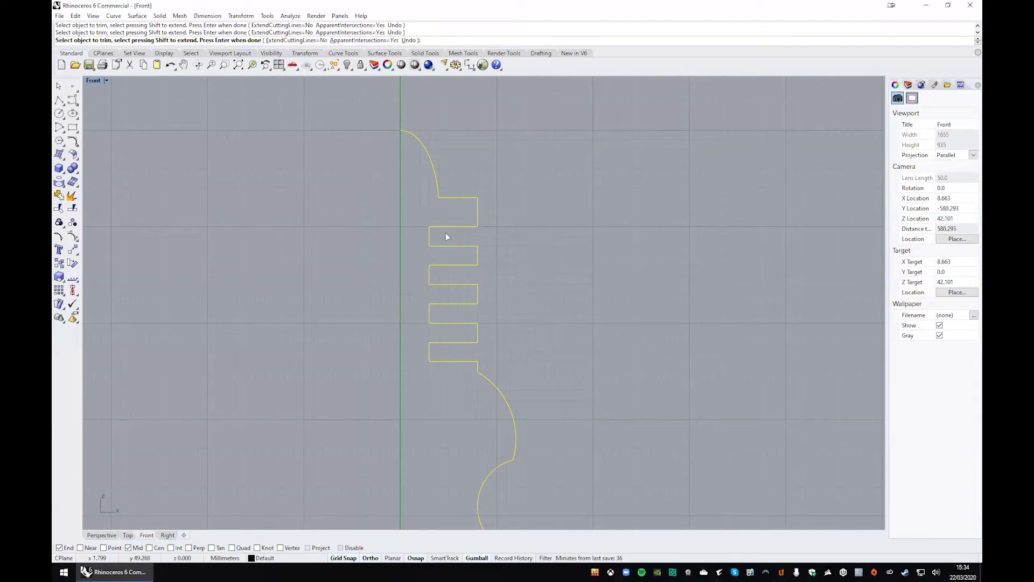
Step: Undo the last trim, try trimming away the rectangles' inner parts so they project outward, and go back to the inward grooves
key("ctrl+z")
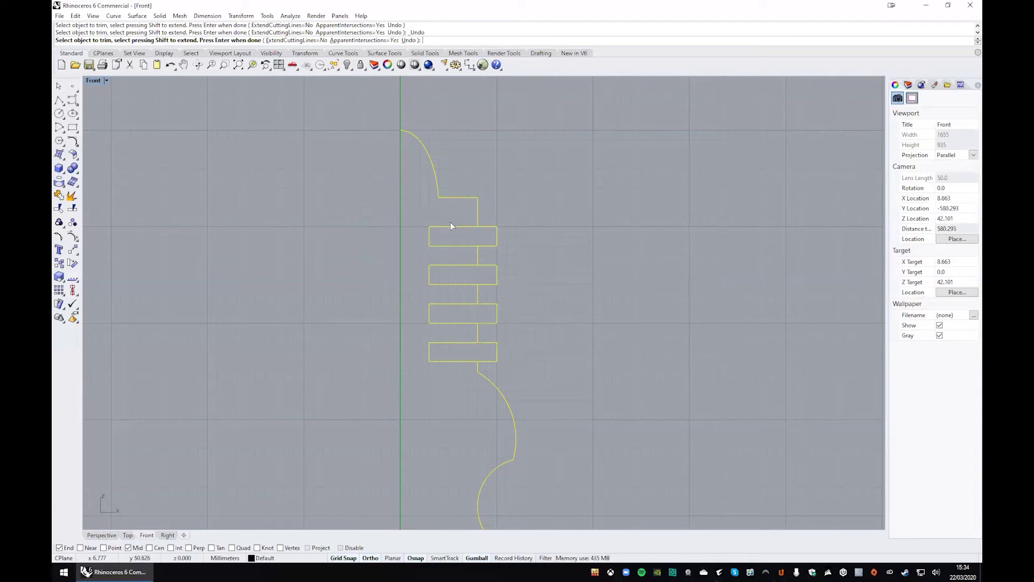
left_click_drag(464, 210, 397, 375)
key("ctrl+z")
left_click_drag(491, 214, 490, 213)
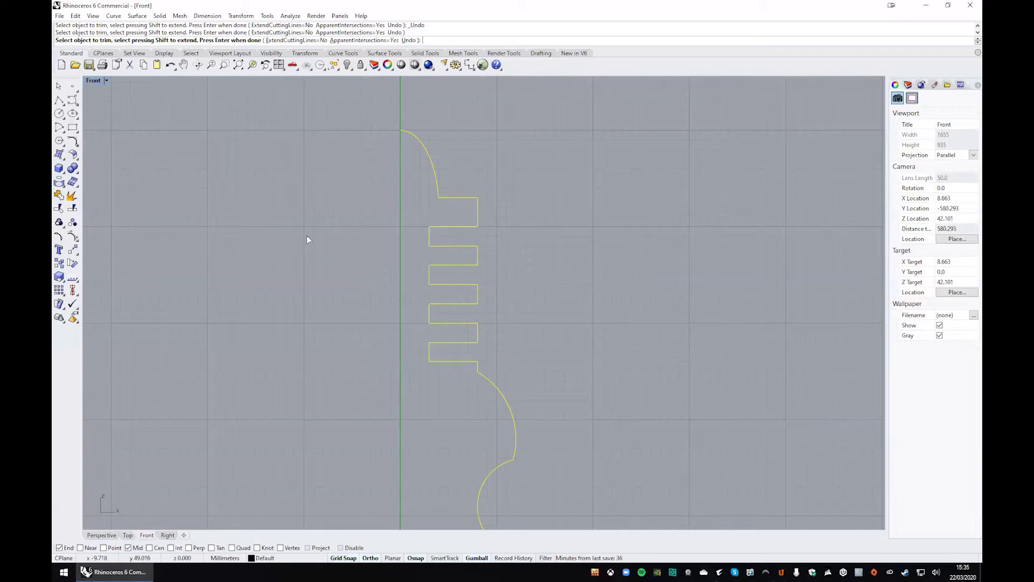
Step: Finish the trimming and join all the trimmed pieces into a single open profile curve
key("Return")
scroll(512, 269, "down", 4)
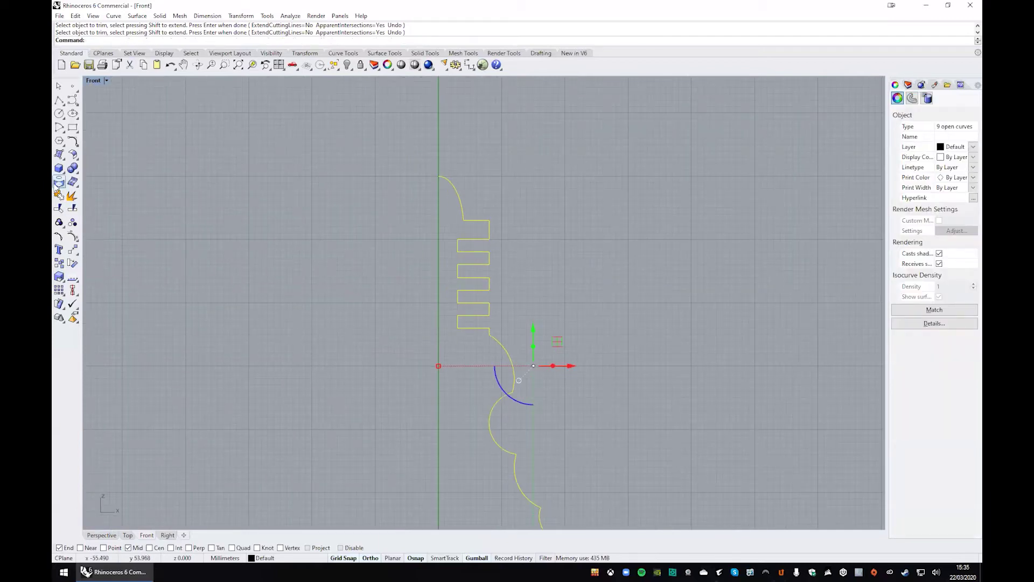
left_click(58, 208)
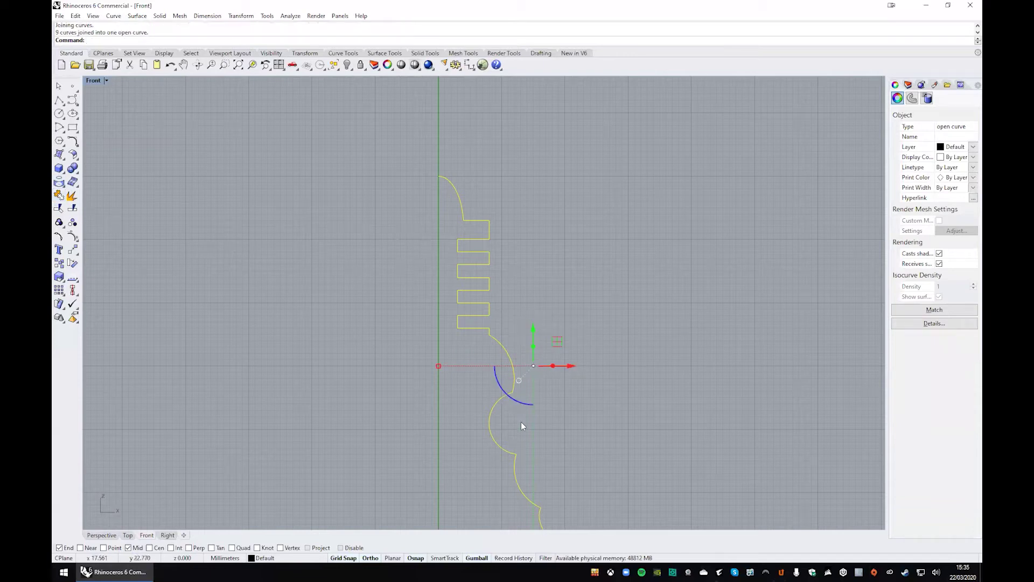
left_click(635, 332)
right_click_drag(619, 296, 534, 224)
scroll(565, 253, "down", 2)
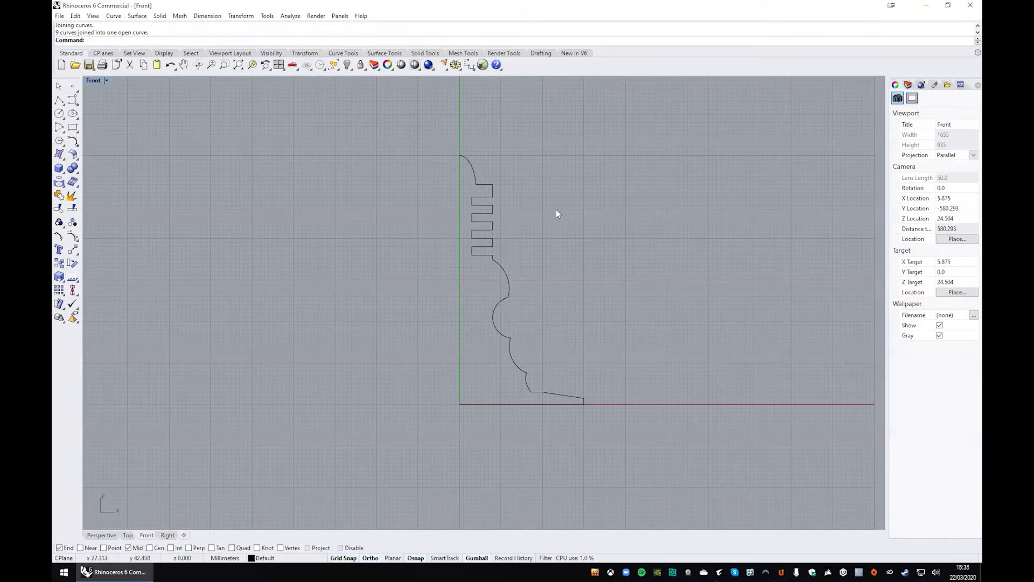
Step: In the Perspective view, revolve the grooved profile a full 360° from start angle 0, about the vertical axis from origin to tip
double_click(88, 81)
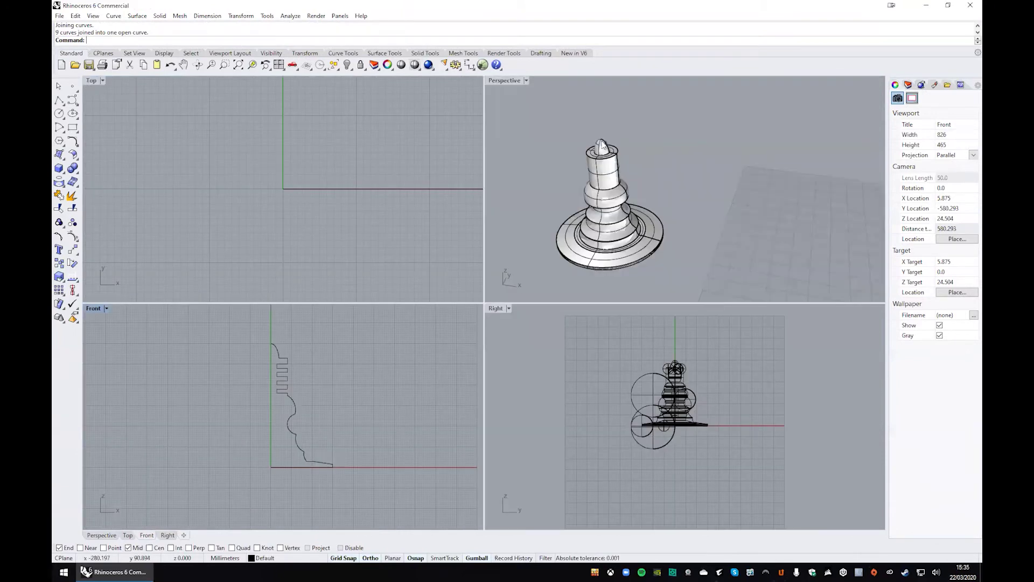
right_click_drag(674, 199, 319, 179)
scroll(320, 183, "down", 5)
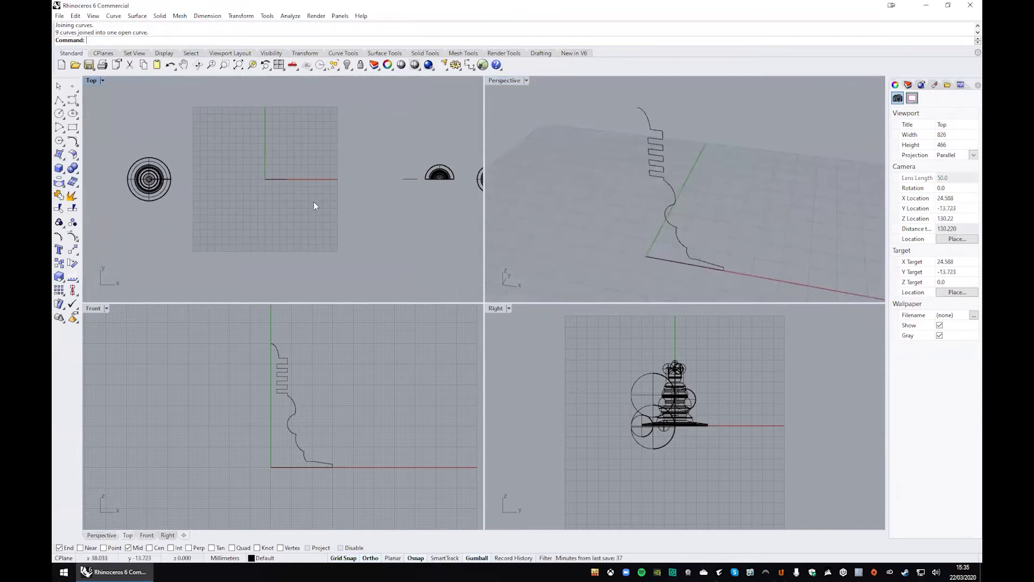
scroll(354, 413, "down", 2)
scroll(353, 413, "down", 1)
scroll(349, 409, "up", 2)
right_click_drag(346, 405, 311, 381)
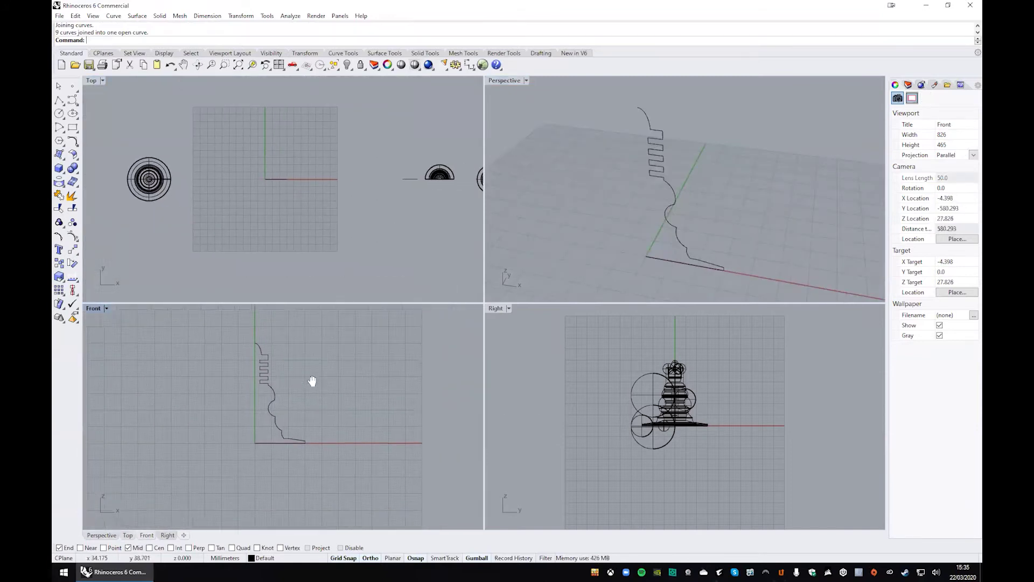
double_click(495, 79)
scroll(502, 293, "down", 2)
right_click_drag(503, 293, 425, 282)
left_click(402, 272)
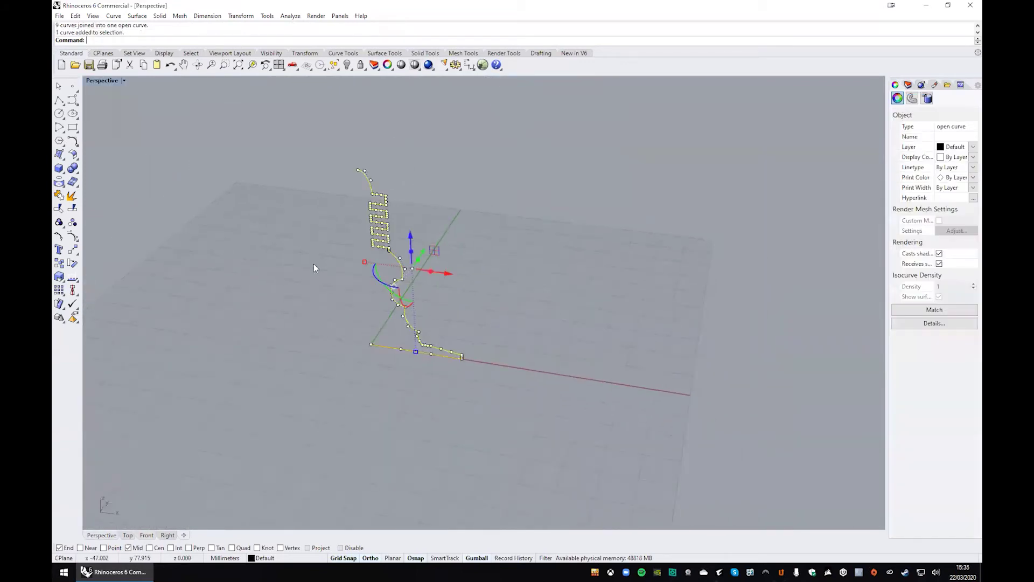
left_click(136, 15)
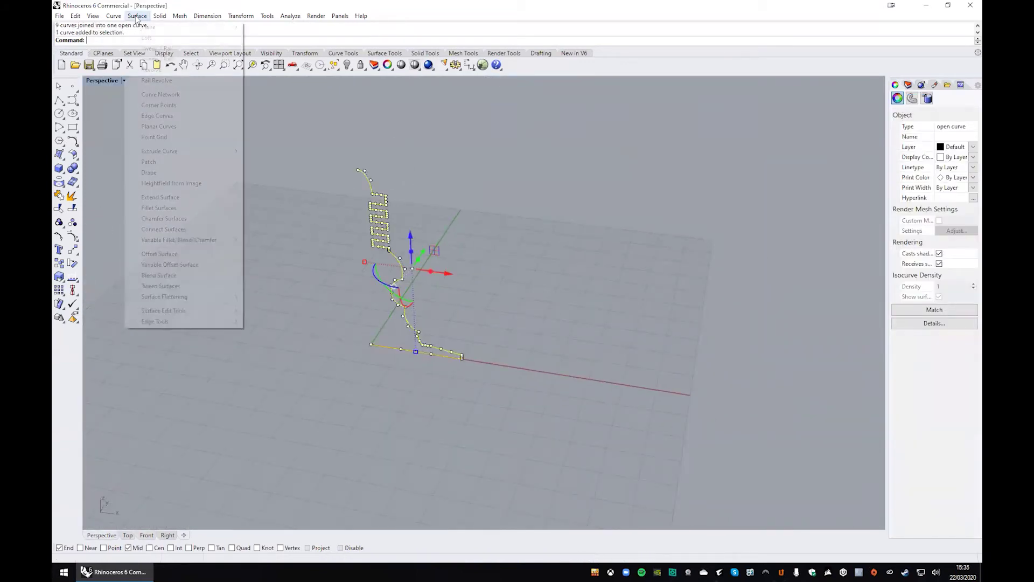
left_click(156, 68)
left_click(371, 344)
left_click(357, 170)
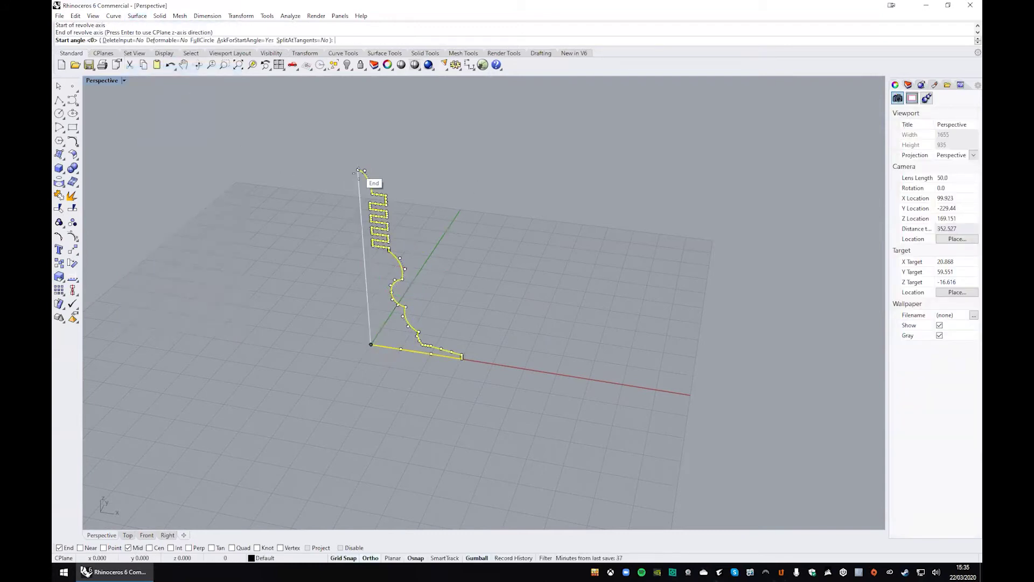
double_click(102, 80)
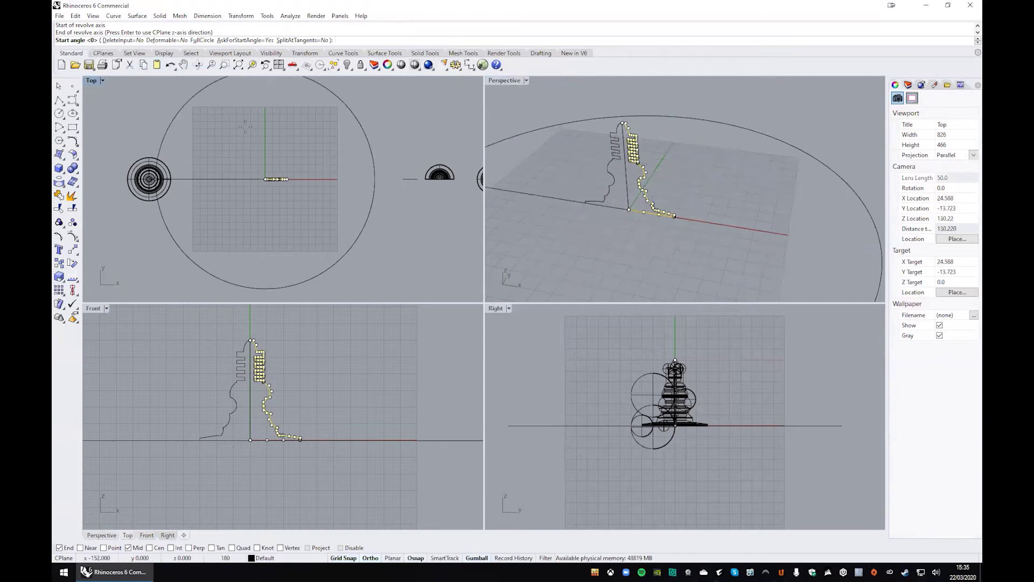
key("Return")
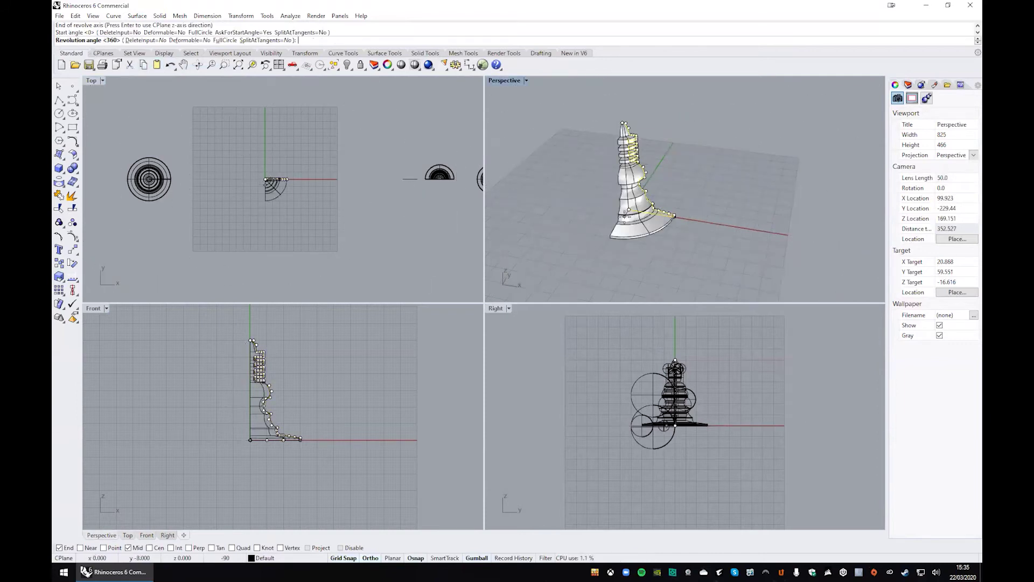
key("Return")
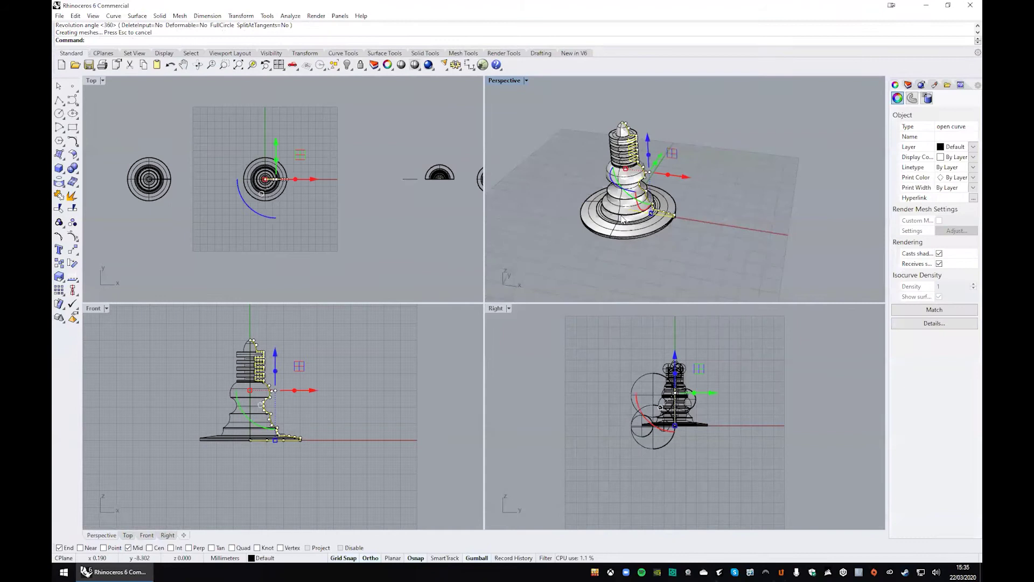
Step: Examine the grooved revolved piece beside the plain version and the example pieces beyond the grid
double_click(517, 81)
left_click(461, 159)
right_click_drag(461, 160, 466, 260)
scroll(408, 307, "down", 5)
scroll(470, 274, "up", 5)
scroll(466, 260, "down", 3)
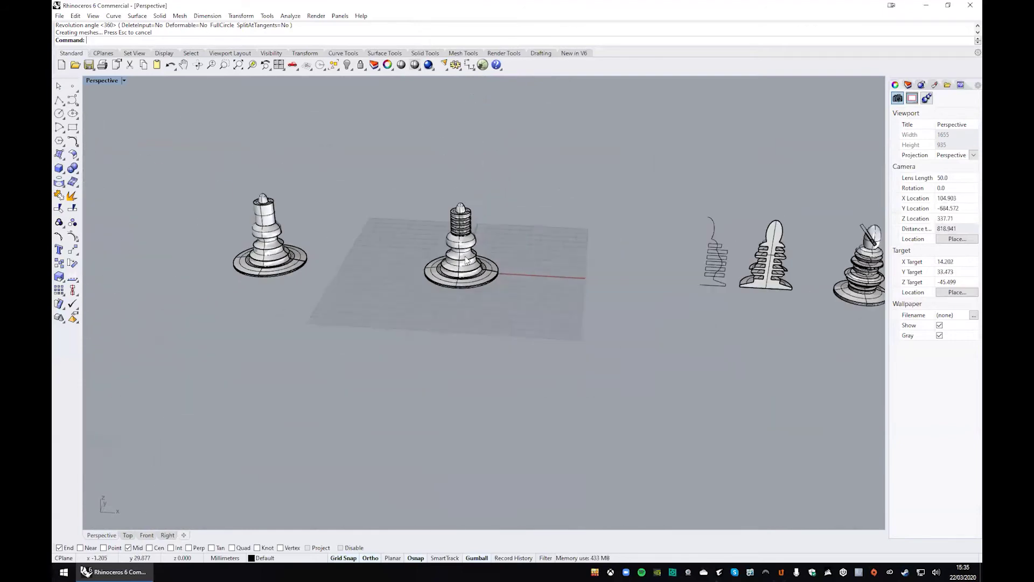
right_click_drag(801, 257, 590, 264, "shift")
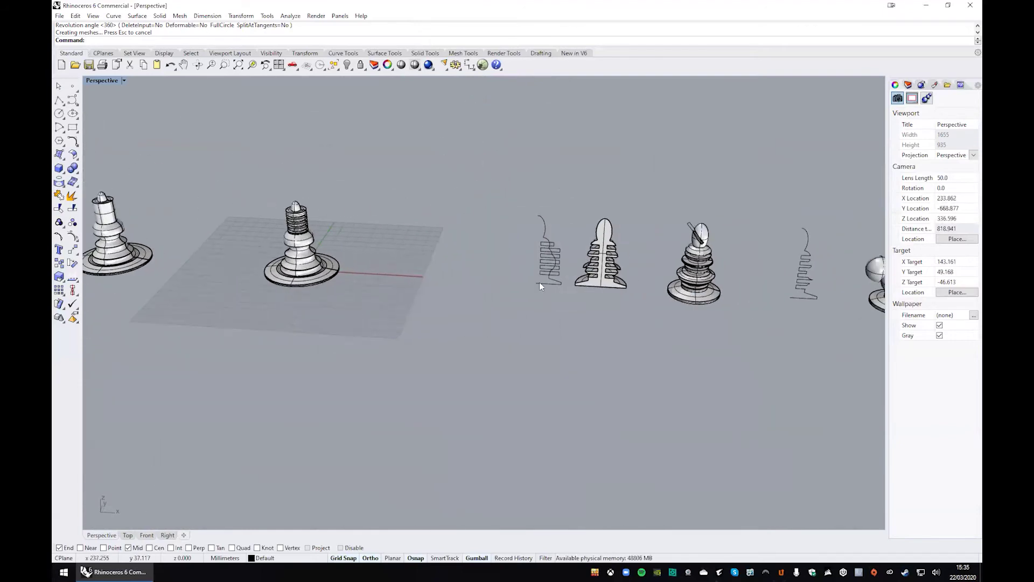
scroll(689, 216, "up", 8)
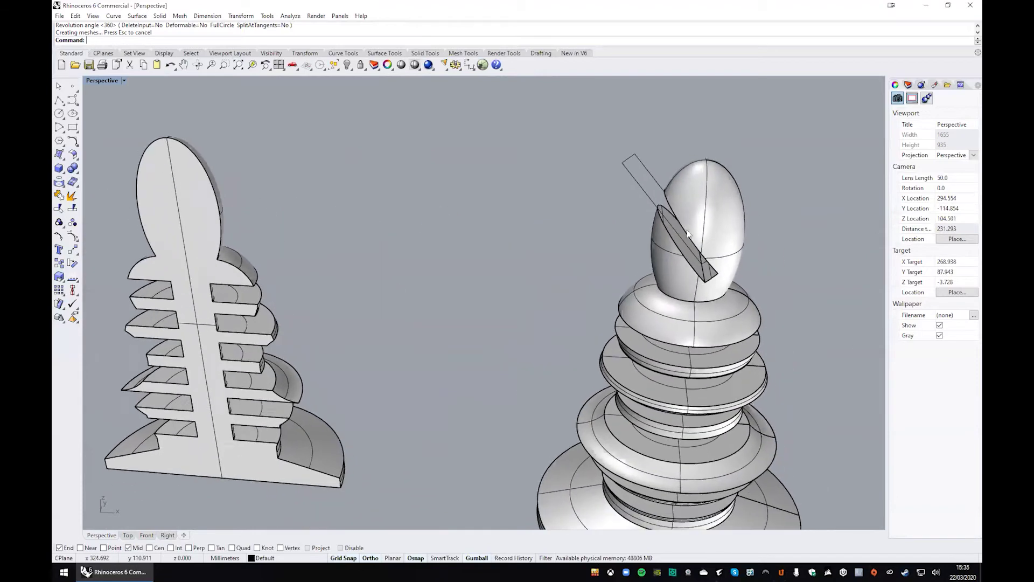
scroll(715, 270, "down", 5)
right_click_drag(668, 267, 622, 350)
right_click_drag(444, 360, 493, 377, "shift")
Step: Delete the full grooved solid and revolve its profile curve only 180° about the vertical axis from the origin to its tip
left_click(482, 353)
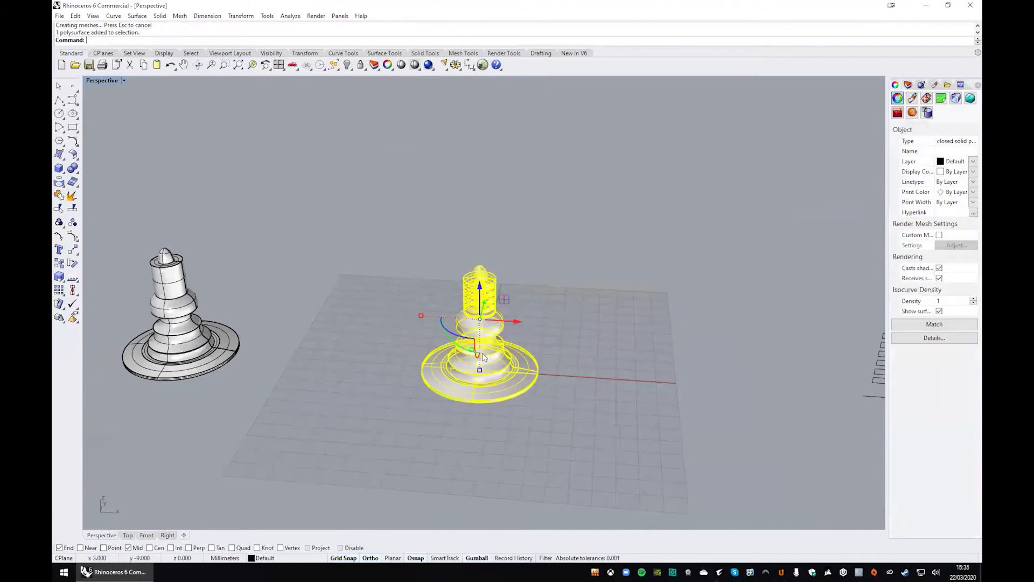
key("Delete")
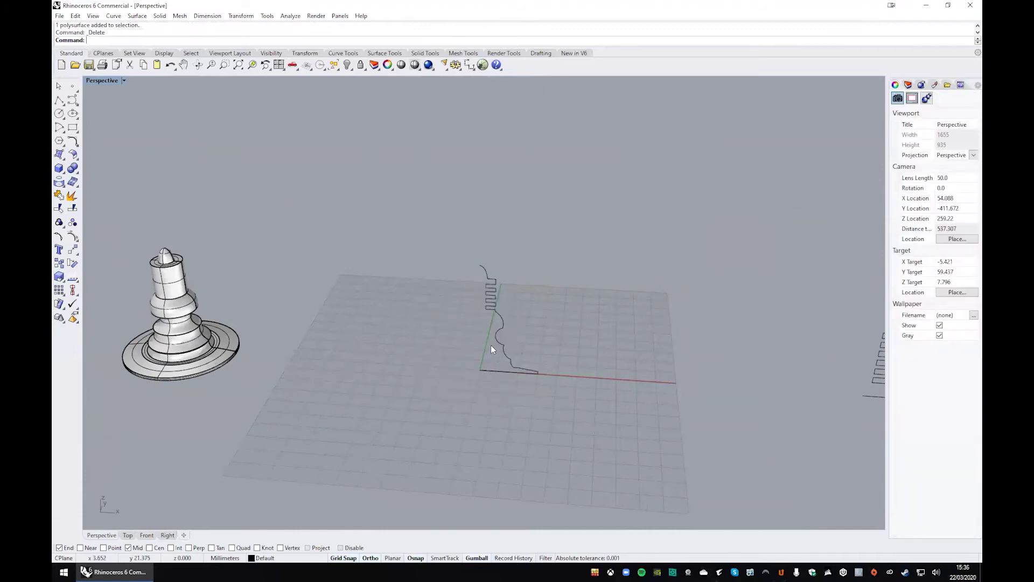
left_click(499, 325)
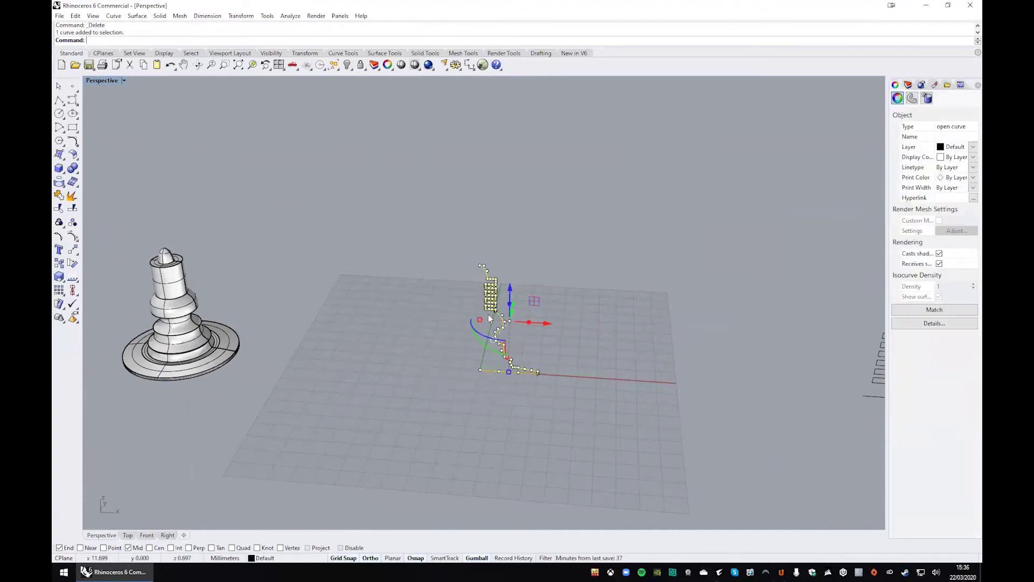
left_click(137, 16)
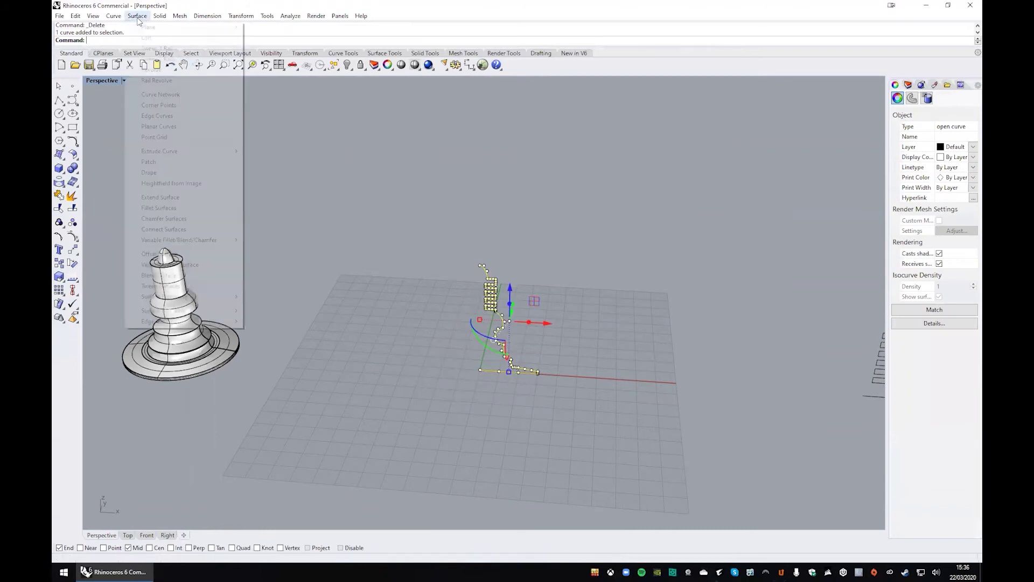
left_click(152, 72)
left_click(480, 371)
left_click(481, 266)
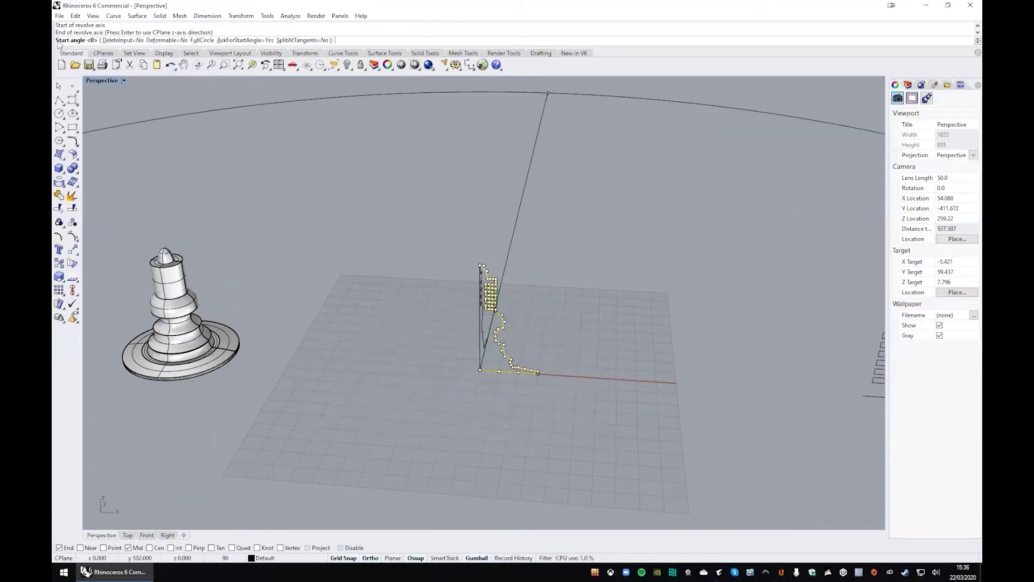
left_click(351, 334)
type("180")
key("Return")
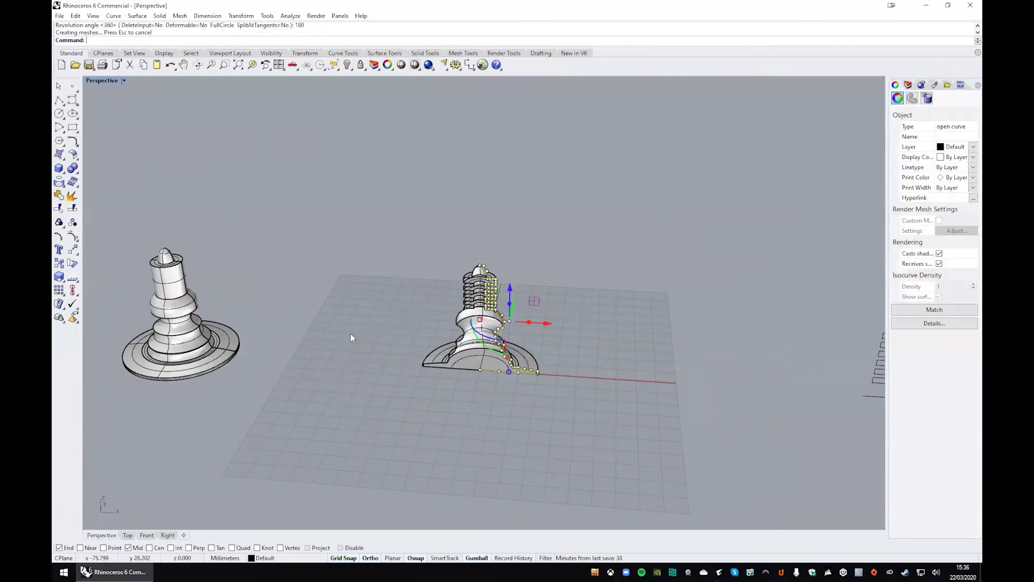
Step: Cap the planar opening of the half-revolved piece to close it into a solid
left_click(462, 400)
right_click_drag(462, 400, 517, 281)
scroll(341, 325, "up", 3)
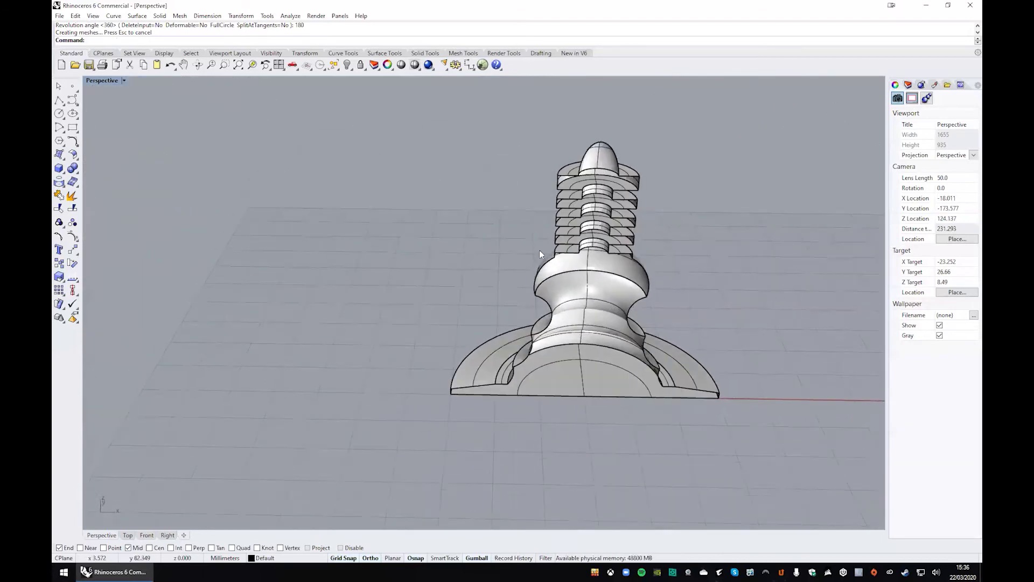
right_click_drag(612, 285, 494, 176)
left_click(491, 172)
left_click(535, 204)
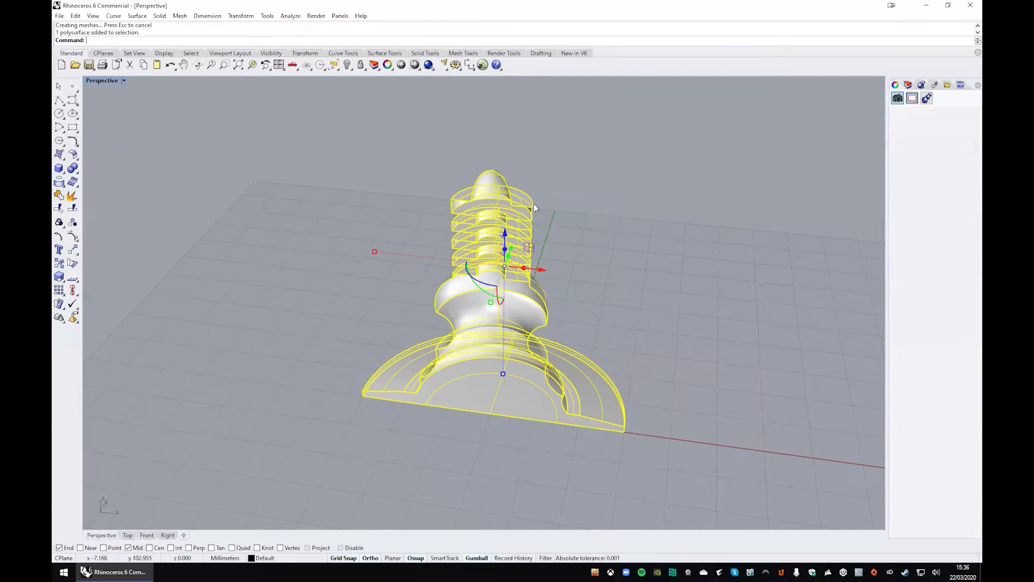
left_click(160, 15)
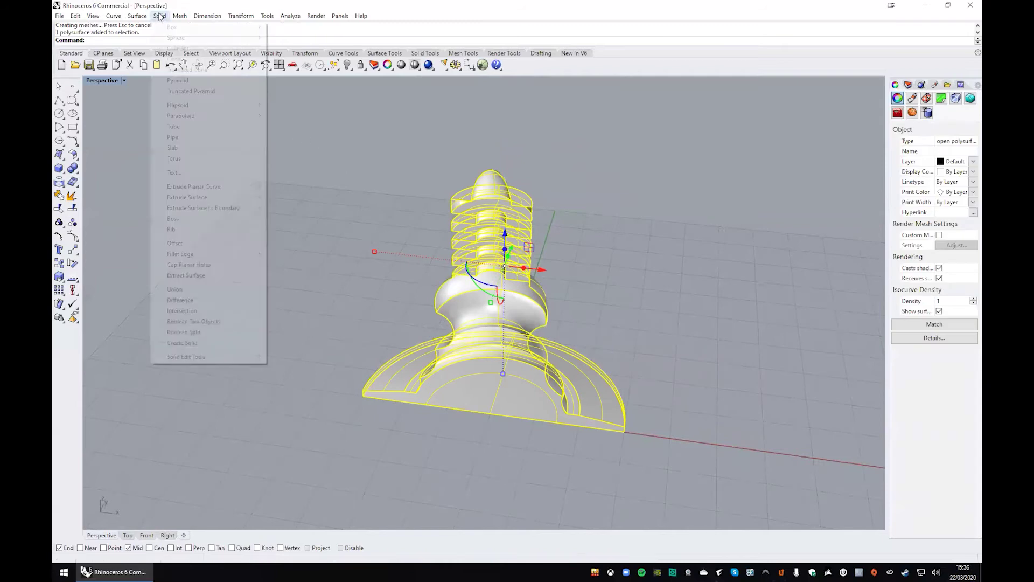
left_click(188, 265)
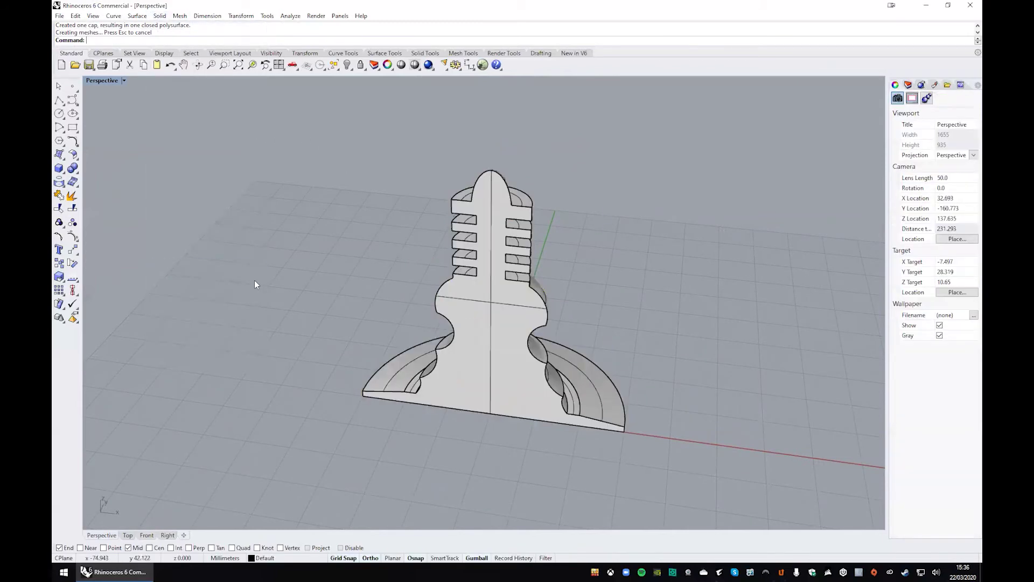
Step: Delete the capped half solid, keeping the grooved profile curve on the grid
right_click_drag(309, 341, 341, 335)
scroll(289, 327, "down", 5)
left_click(342, 335)
key("Delete")
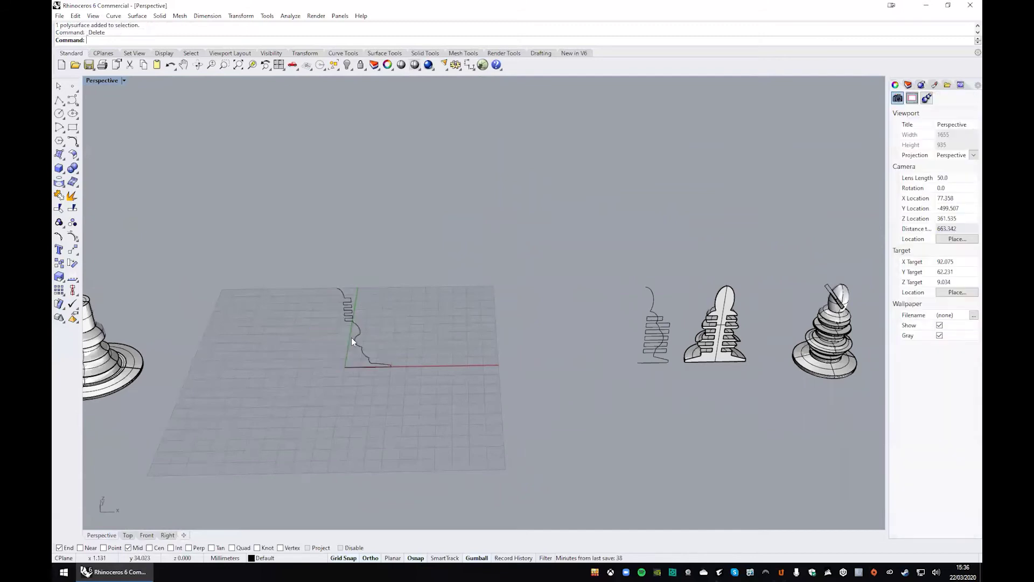
Step: Review the example pieces beyond the grid and select the grooved profile curve on the grid
right_click_drag(706, 270, 566, 267, "shift")
scroll(630, 209, "up", 5)
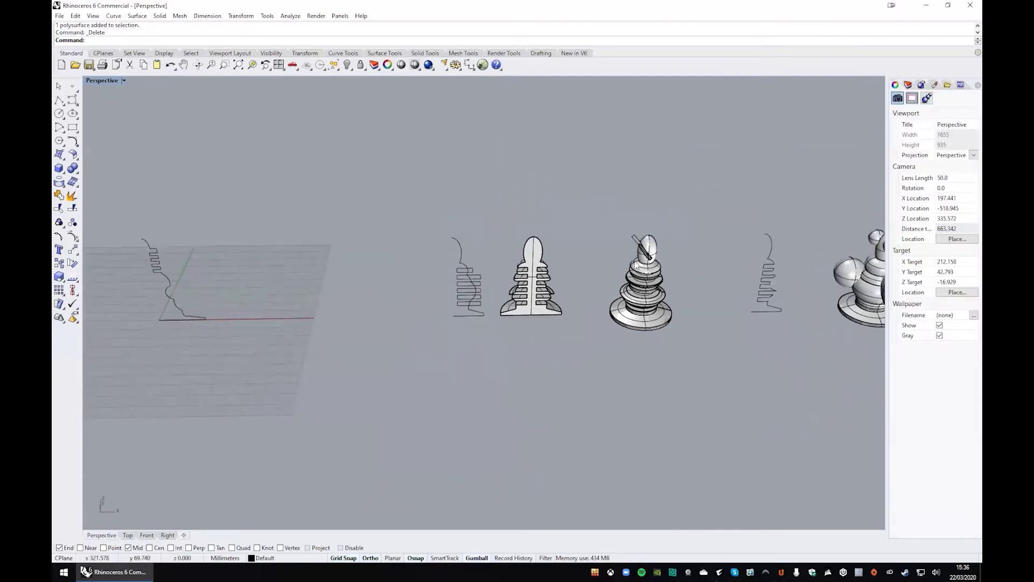
scroll(665, 225, "down", 5)
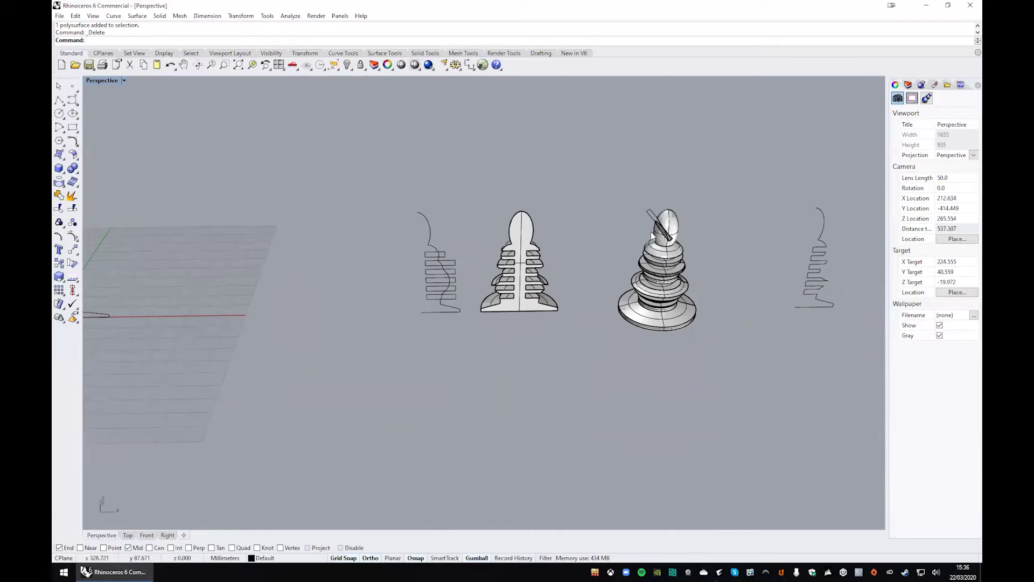
right_click_drag(371, 315, 497, 318, "shift")
left_click(404, 291)
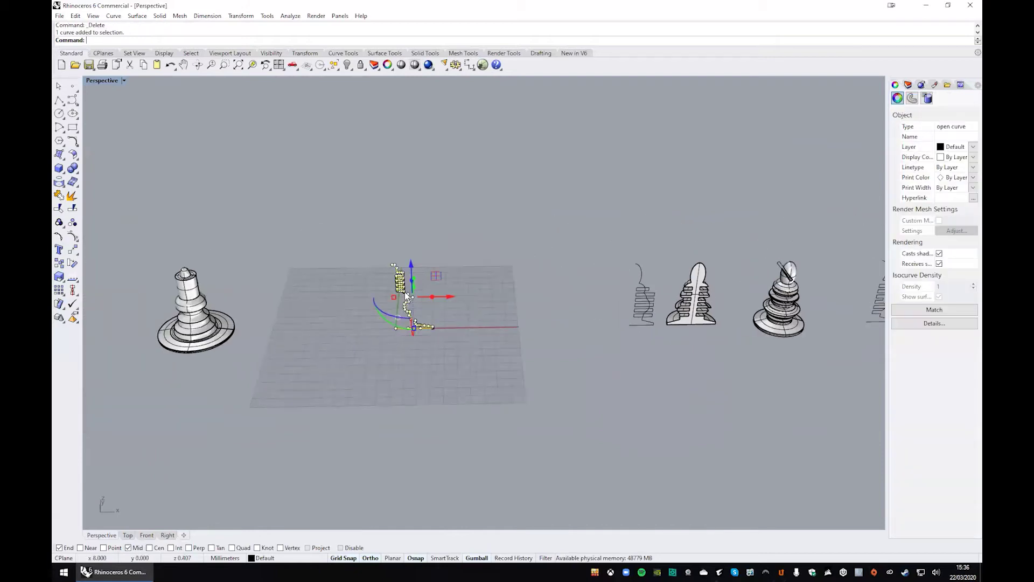
left_click(139, 15)
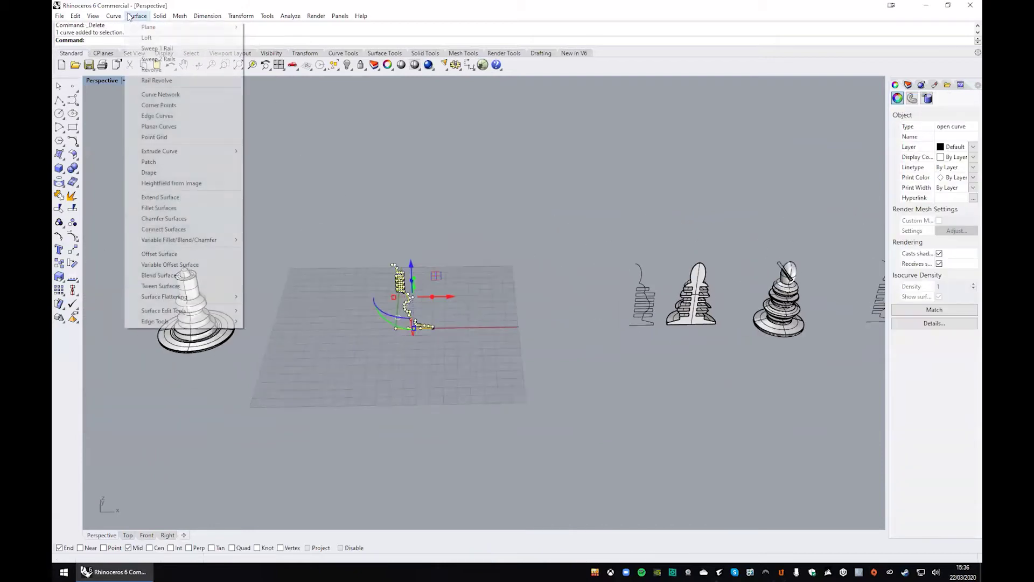
left_click(152, 69)
left_click(388, 330)
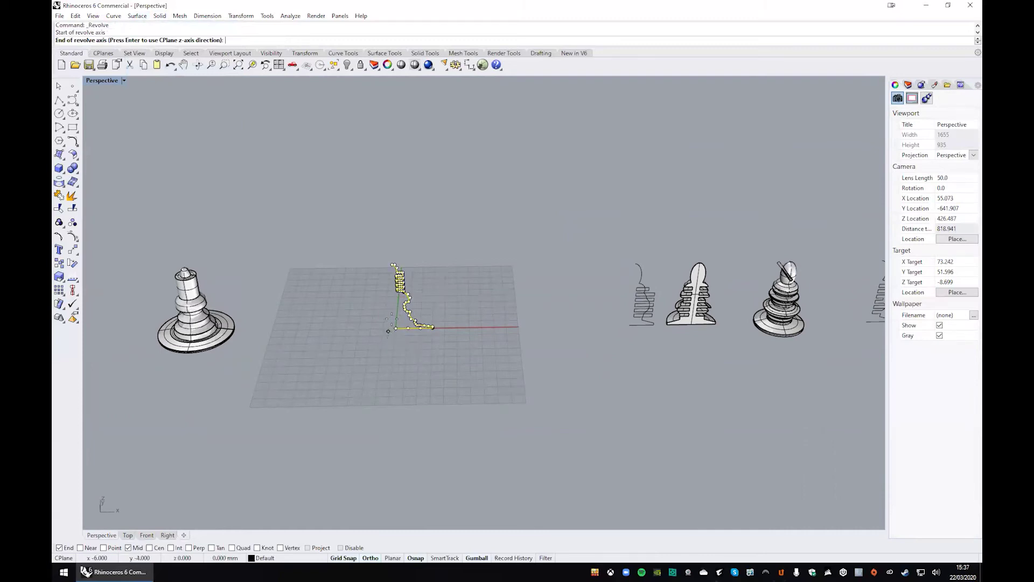
key("Escape")
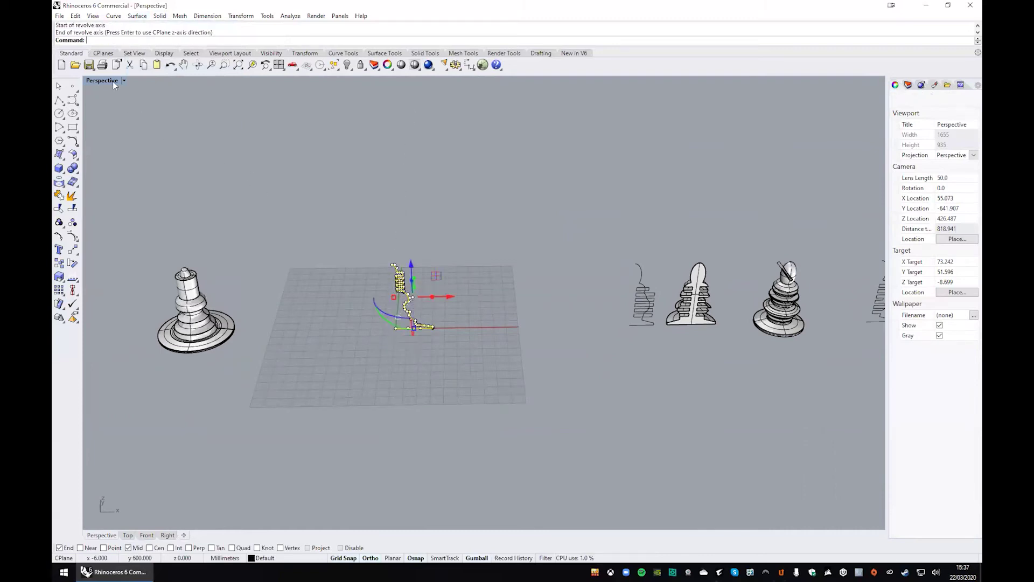
Step: In the Front view, revolve the grooved profile from 0 through 360° about the vertical axis at the origin
double_click(112, 82)
double_click(97, 309)
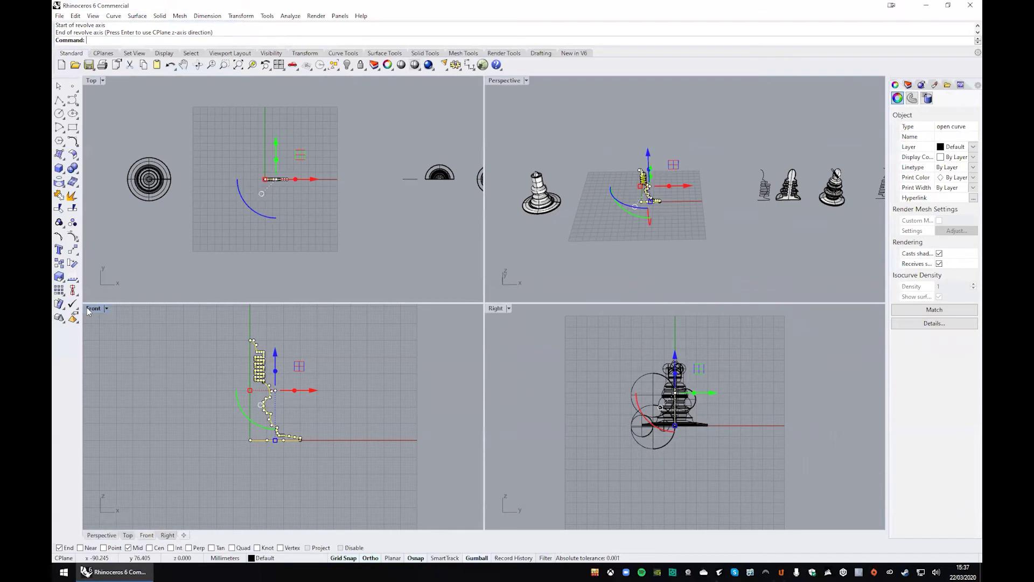
key("Return")
left_click(483, 402)
left_click(491, 339)
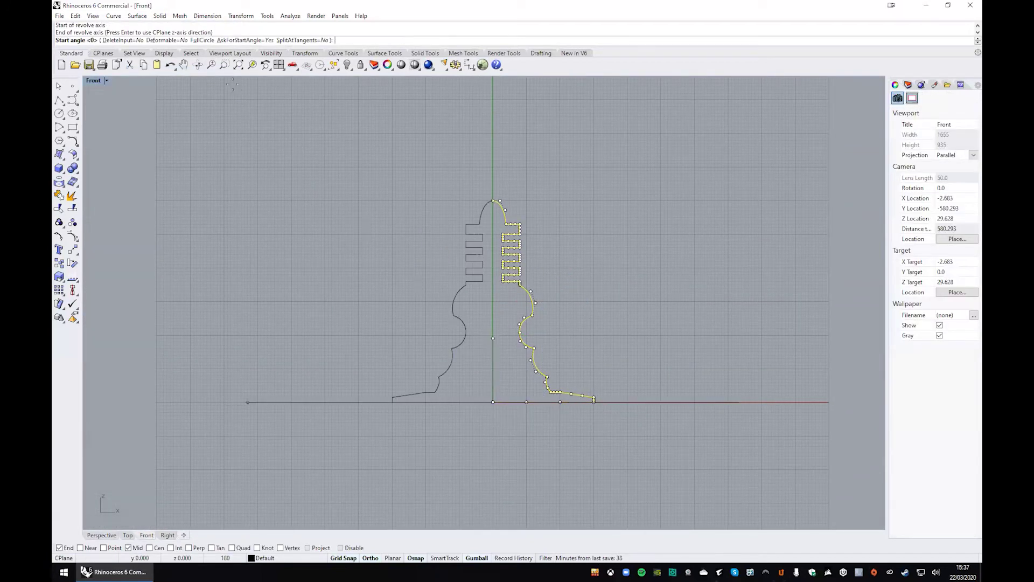
key("Return")
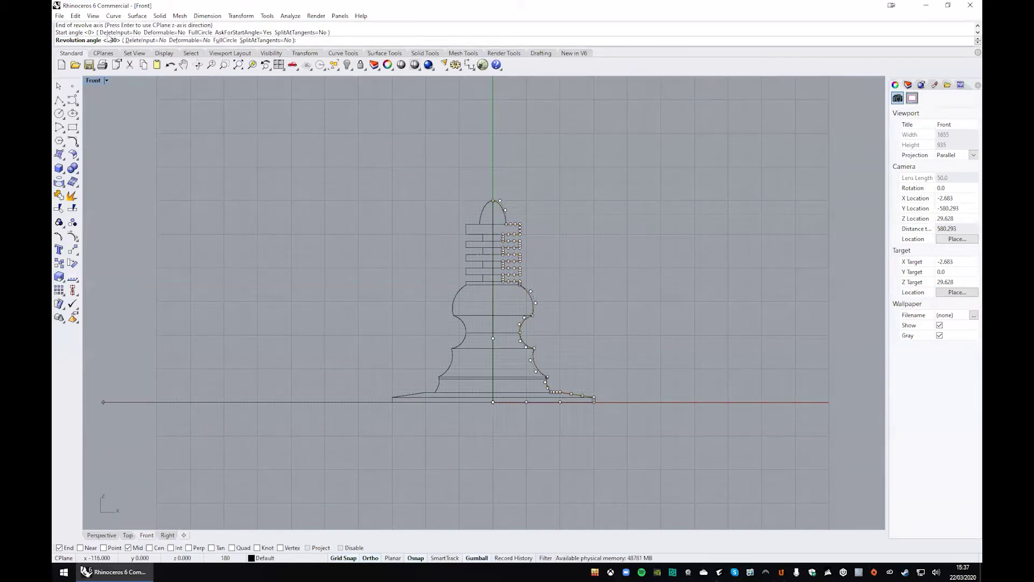
type("360")
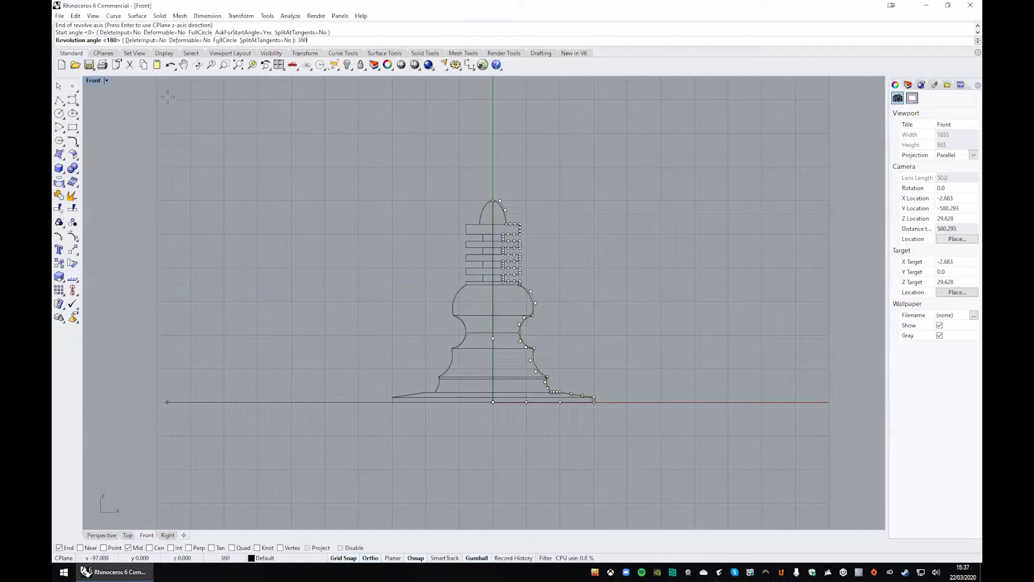
key("Return")
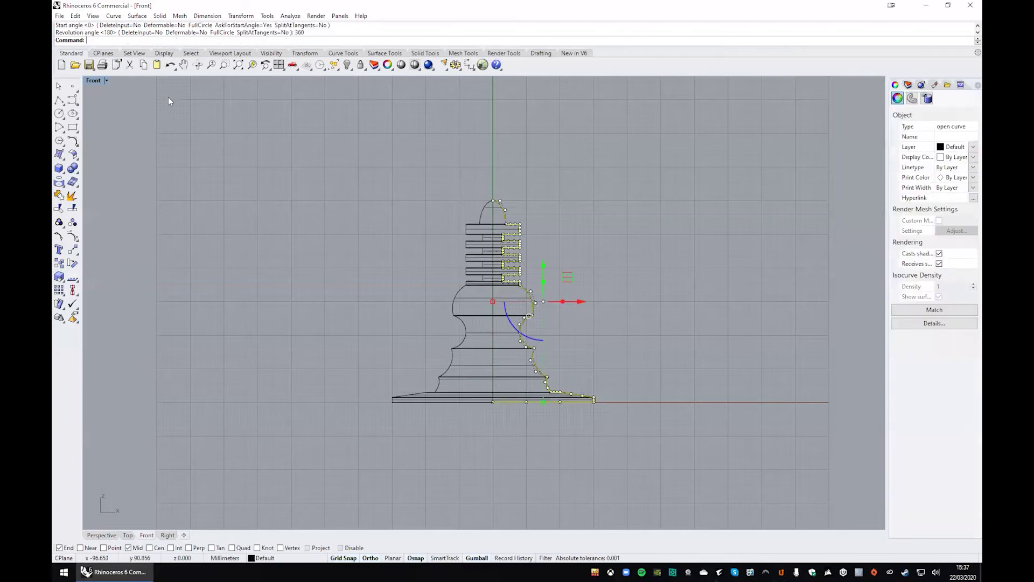
key("Escape")
Step: Draw a thin horizontal rectangle about 17 × 2 mm beside the piece's domed tip in the Front view
scroll(546, 200, "up", 5)
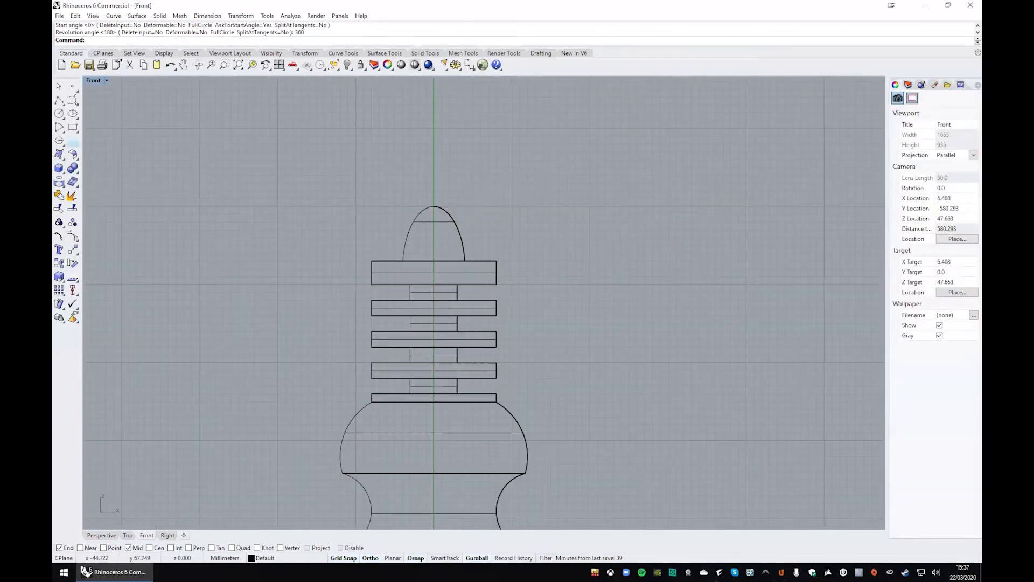
left_click(72, 127)
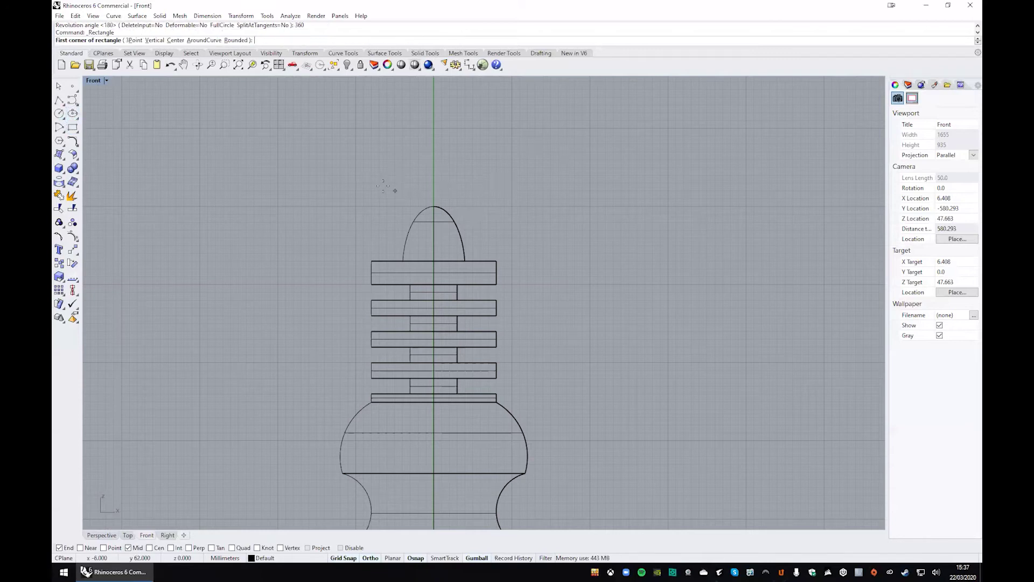
left_click(278, 191)
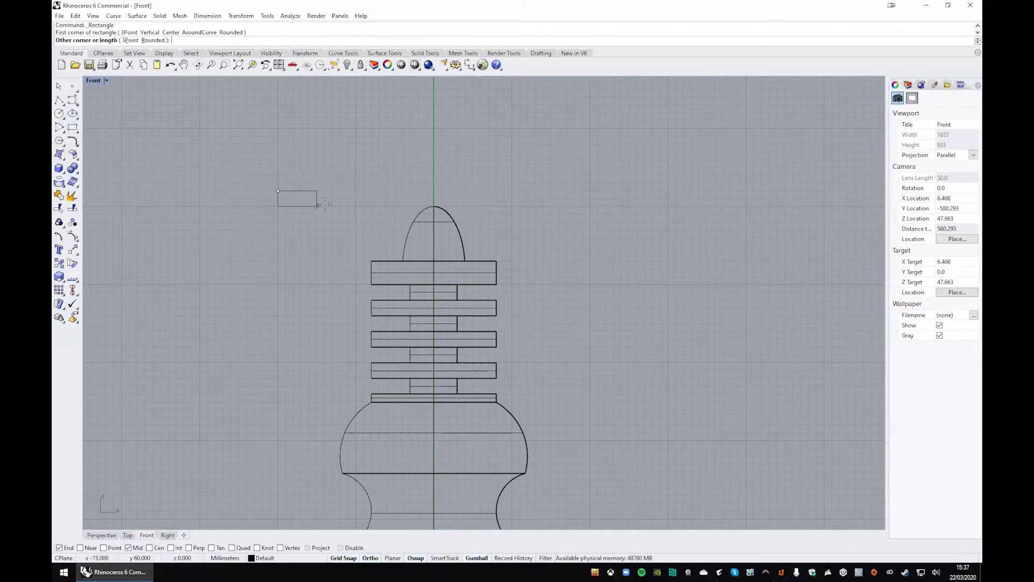
left_click(409, 206)
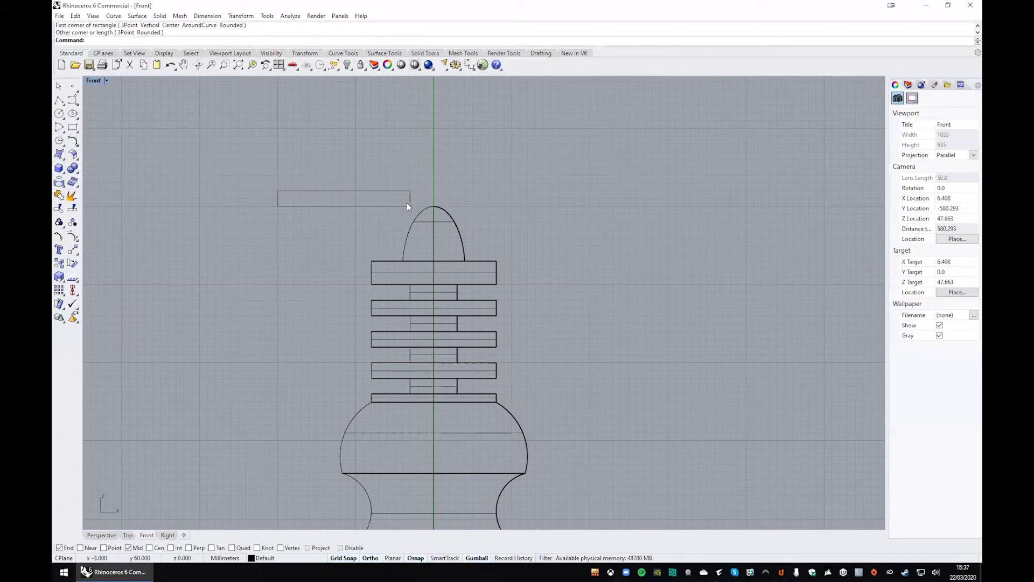
Step: Rotate the thin rectangle clockwise to about 45° and move it so its lower end cuts into the domed tip
left_click(389, 208)
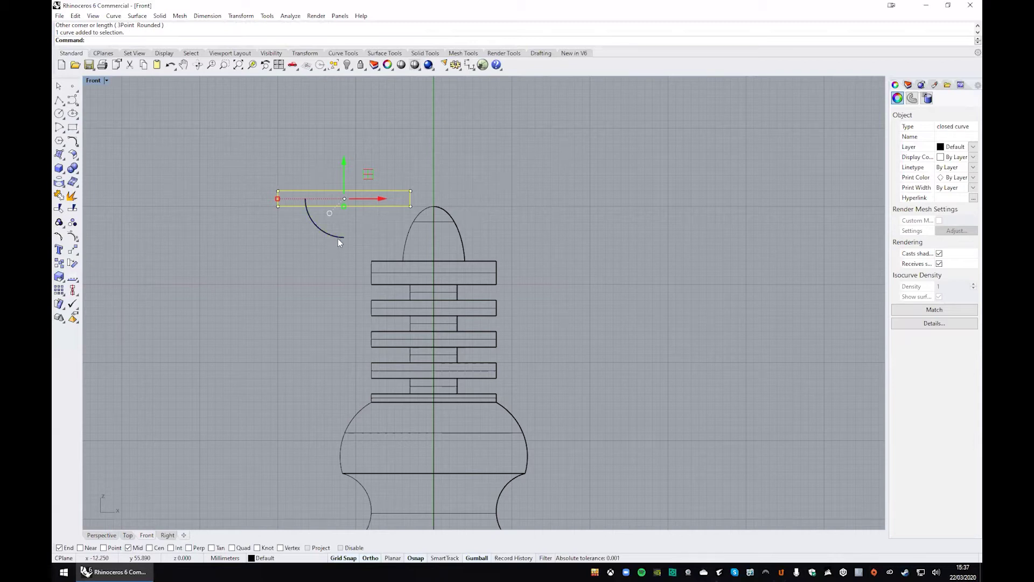
left_click_drag(338, 238, 301, 249)
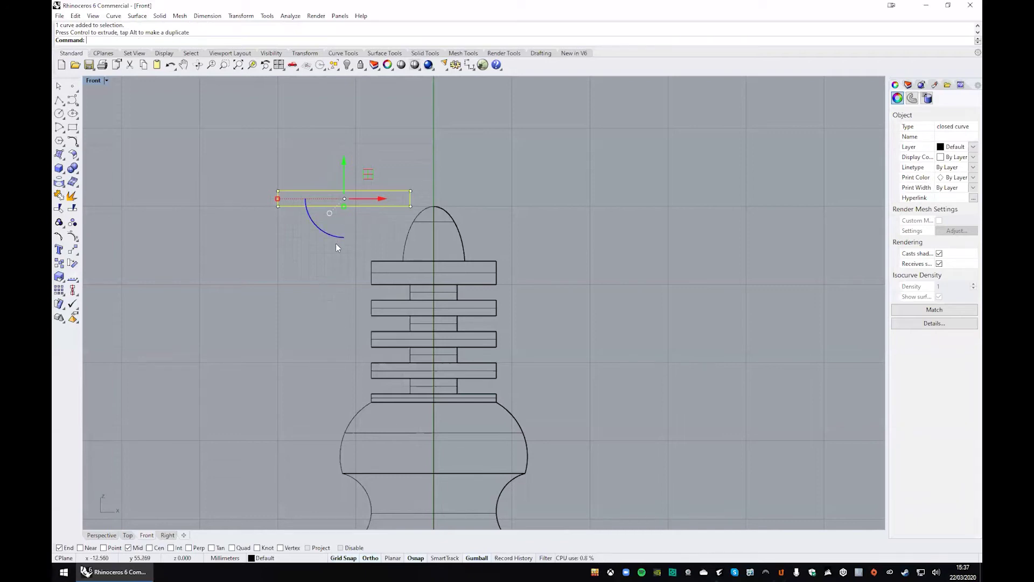
left_click_drag(332, 238, 296, 226)
left_click_drag(377, 197, 427, 205)
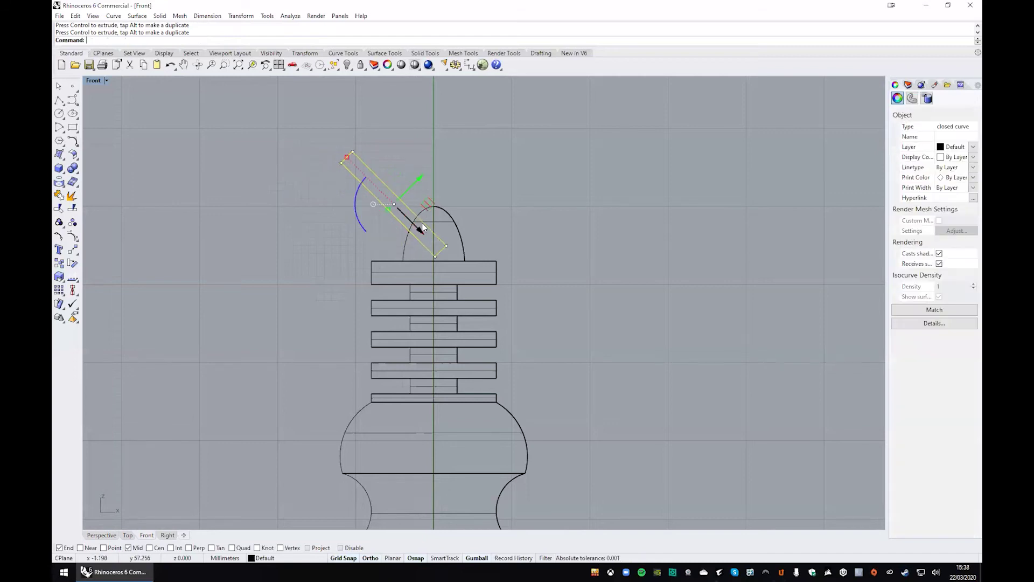
Step: Extrude the slanted rectangle straight to both sides without end caps, wide enough to pass fully through the domed tip
double_click(94, 80)
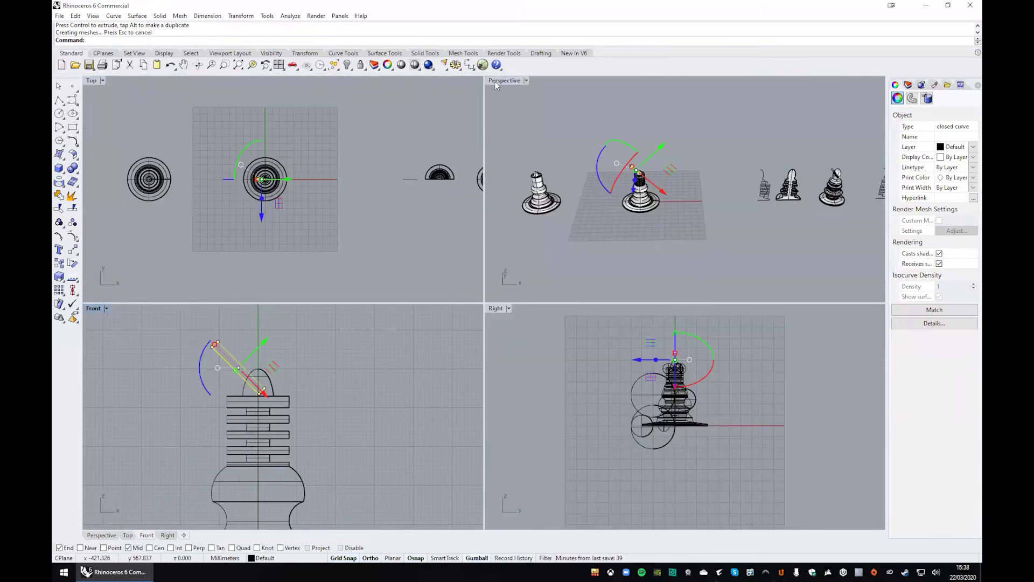
double_click(496, 82)
scroll(402, 257, "up", 5)
left_click(438, 254)
right_click_drag(437, 254, 483, 283)
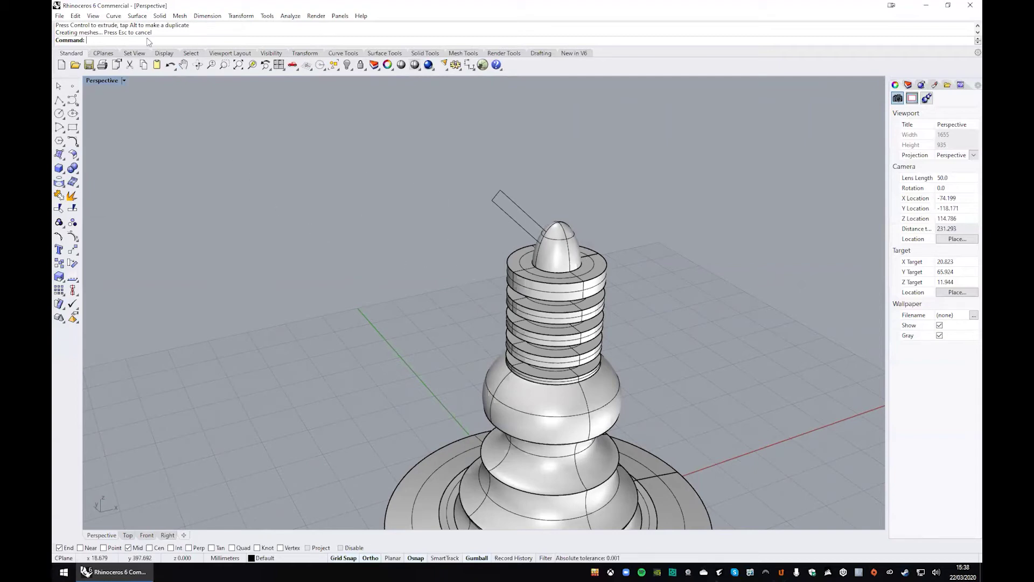
left_click(498, 193)
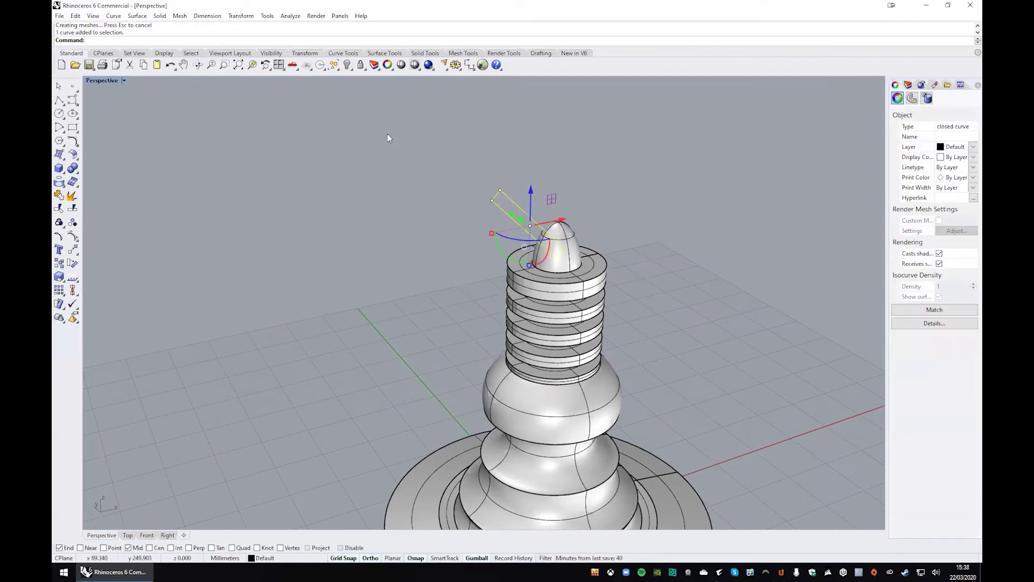
left_click(138, 16)
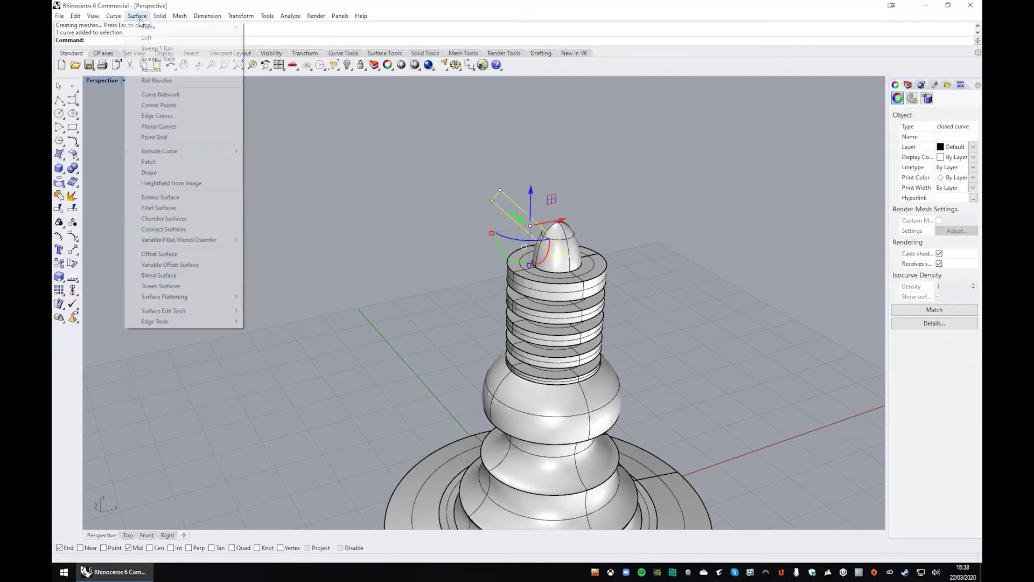
mouse_move(221, 152)
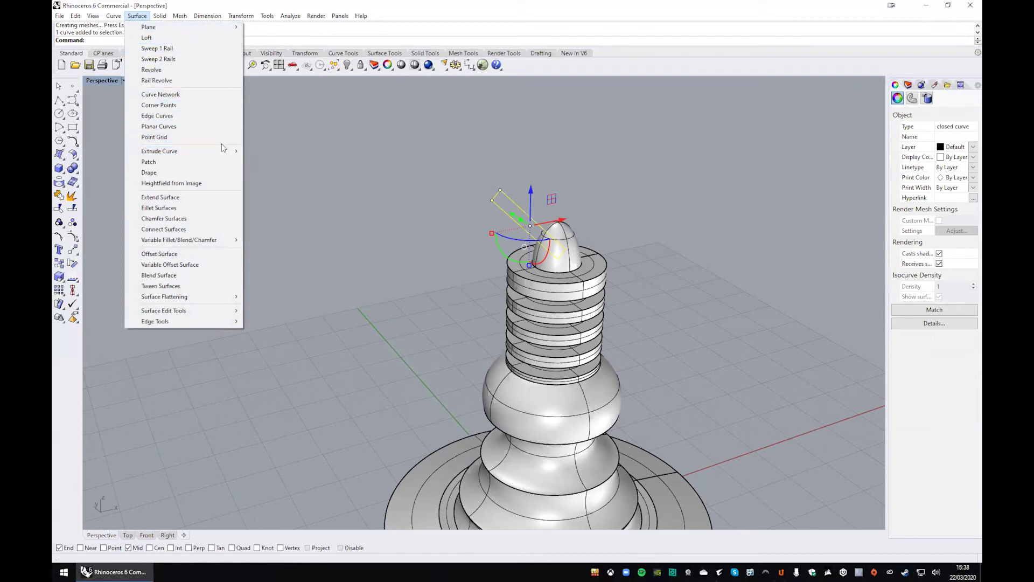
left_click(267, 152)
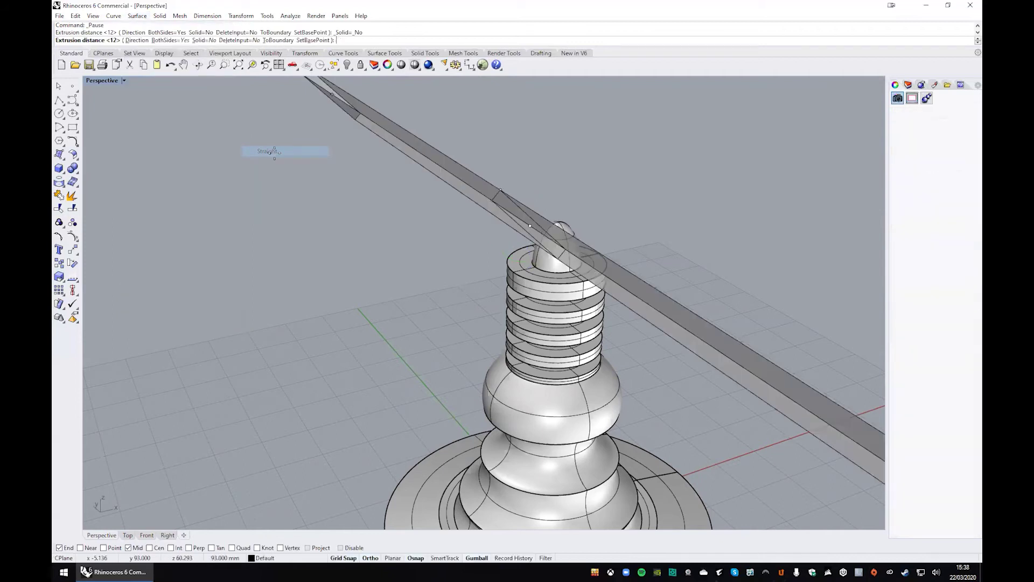
scroll(285, 99, "down", 3)
right_click_drag(285, 99, 555, 213)
scroll(555, 213, "up", 3)
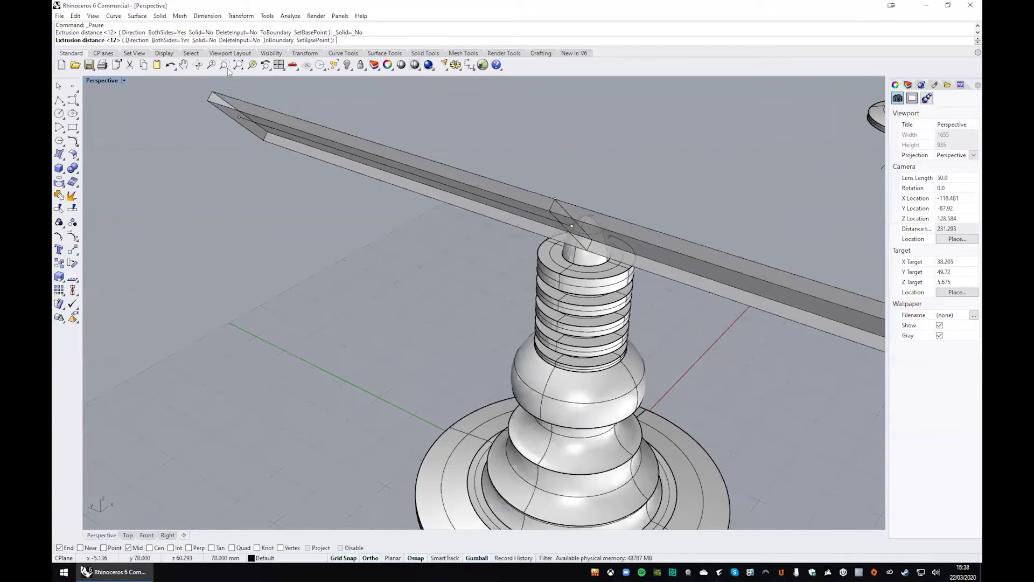
left_click(167, 40)
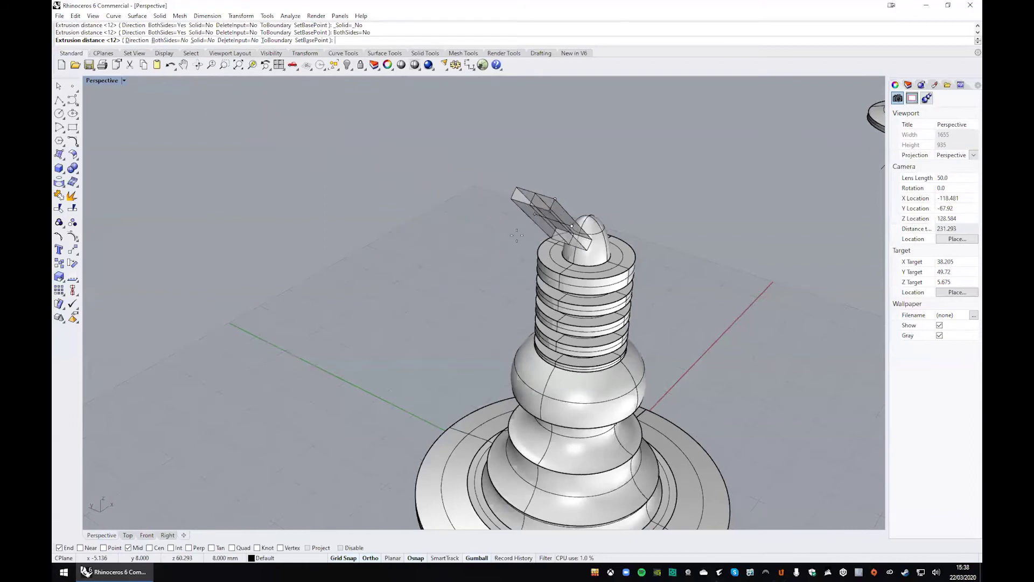
left_click(167, 40)
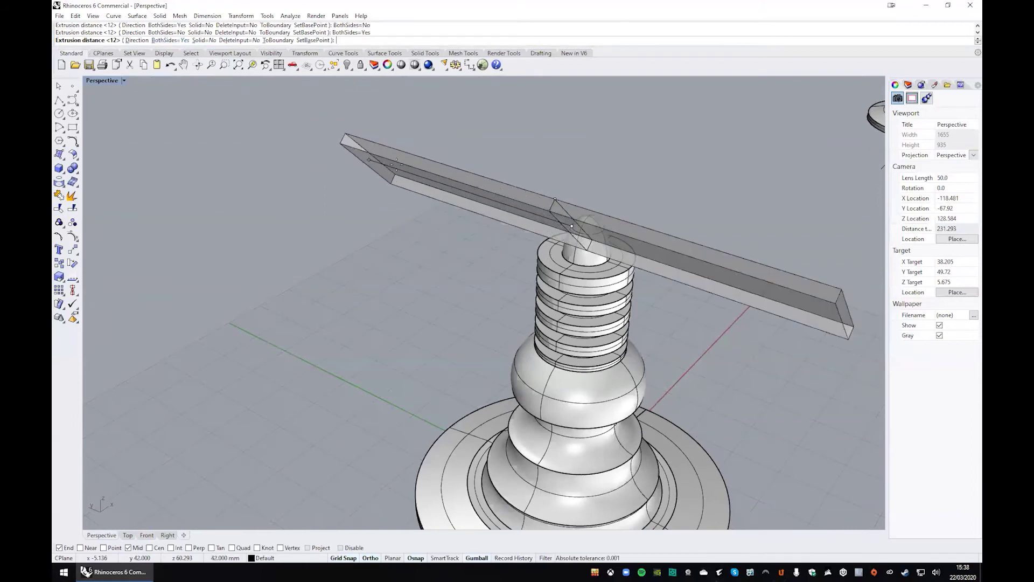
left_click(516, 232)
Step: Examine how the slanted extrusion crosses the domed tip from several angles and in the four-view layout
right_click_drag(682, 277, 699, 157)
right_click_drag(597, 225, 305, 178)
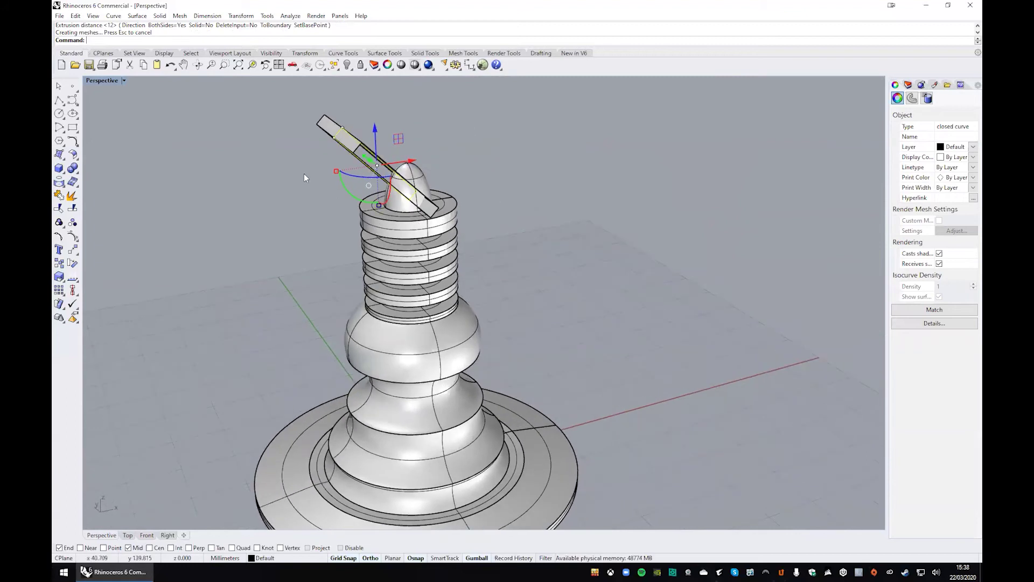
double_click(99, 81)
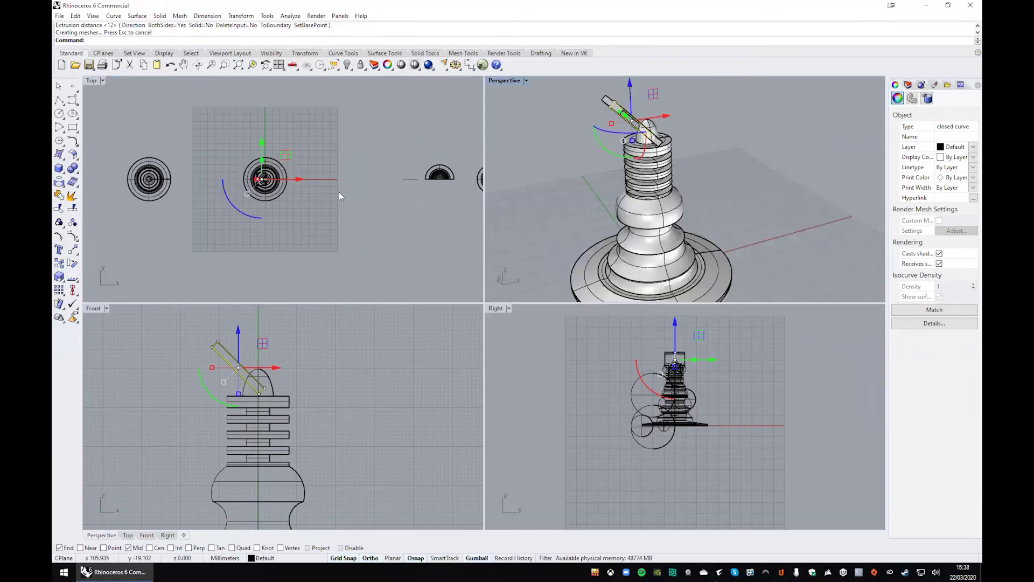
scroll(262, 380, "up", 4)
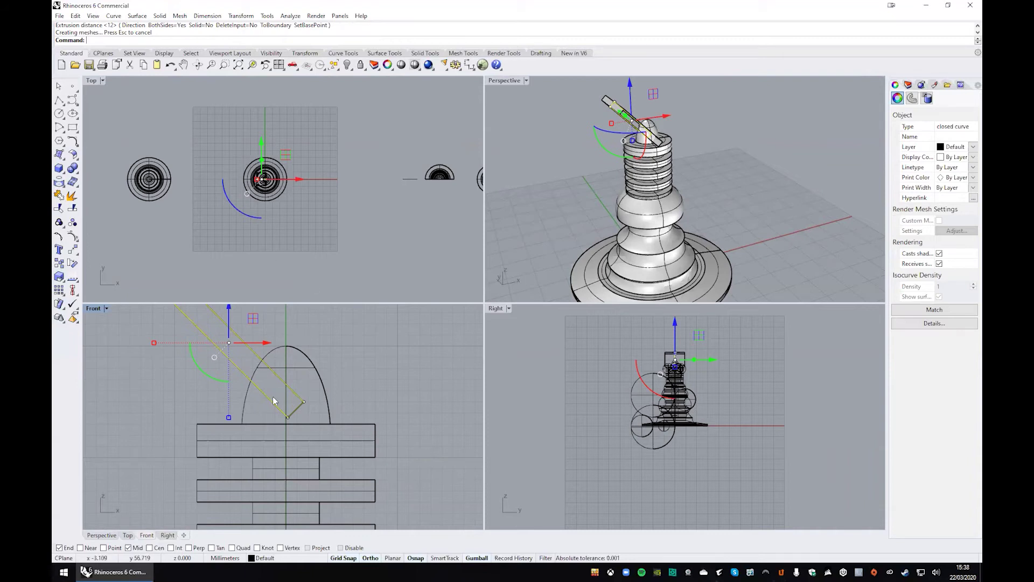
scroll(263, 178, "up", 5)
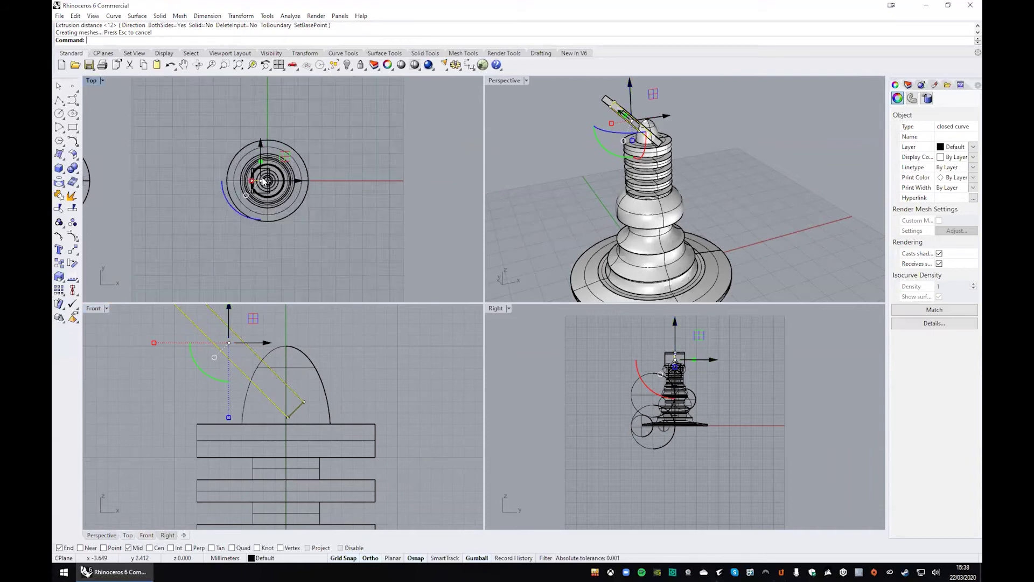
double_click(516, 81)
right_click_drag(508, 77, 540, 196, "shift")
key("Escape")
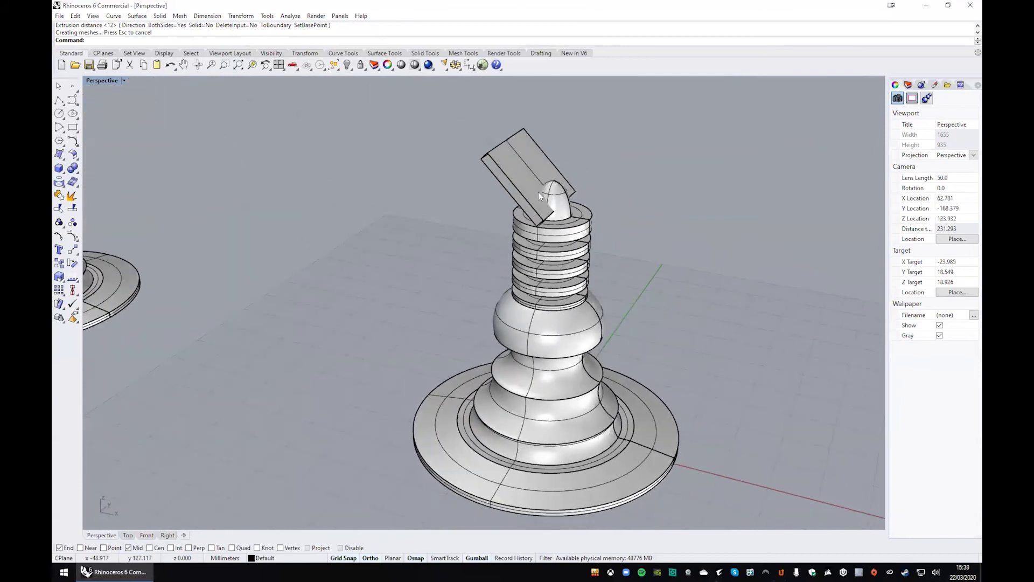
scroll(539, 197, "up", 8)
scroll(425, 289, "down", 6)
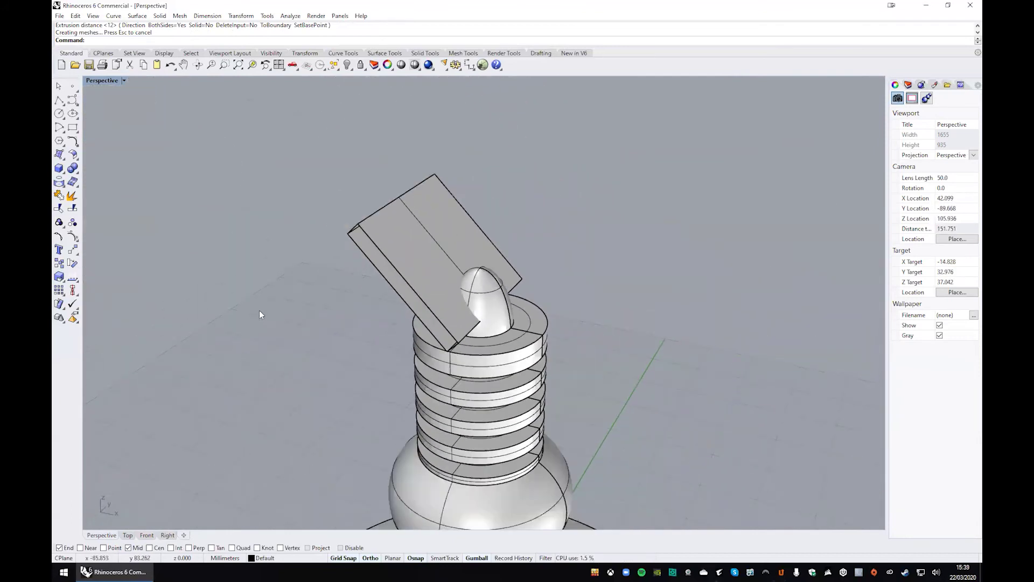
right_click_drag(272, 300, 371, 304)
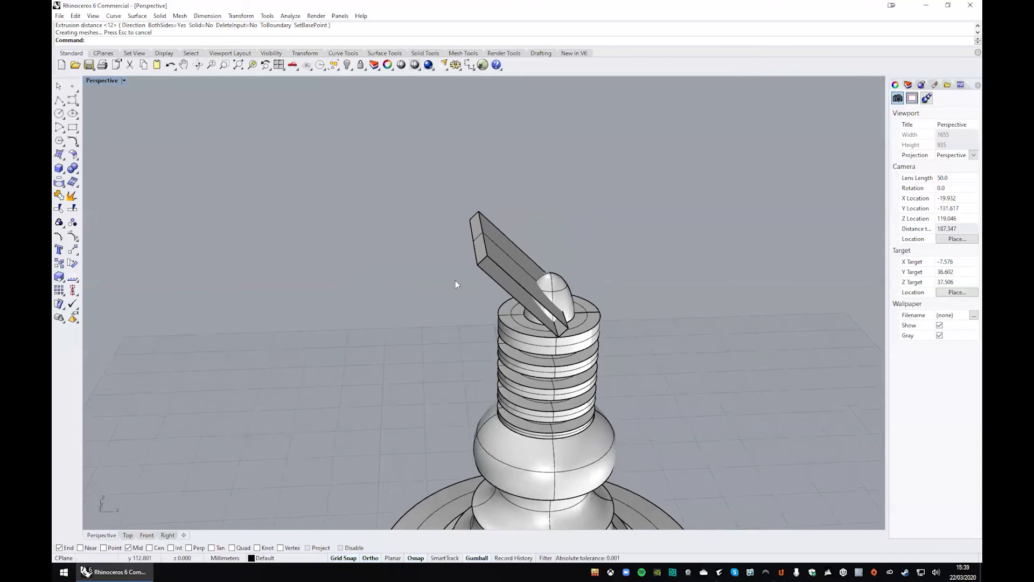
Step: Trim away the slanted extrusion outside the domed tip, using the extrusion and the piece as cutting objects
left_click(59, 209)
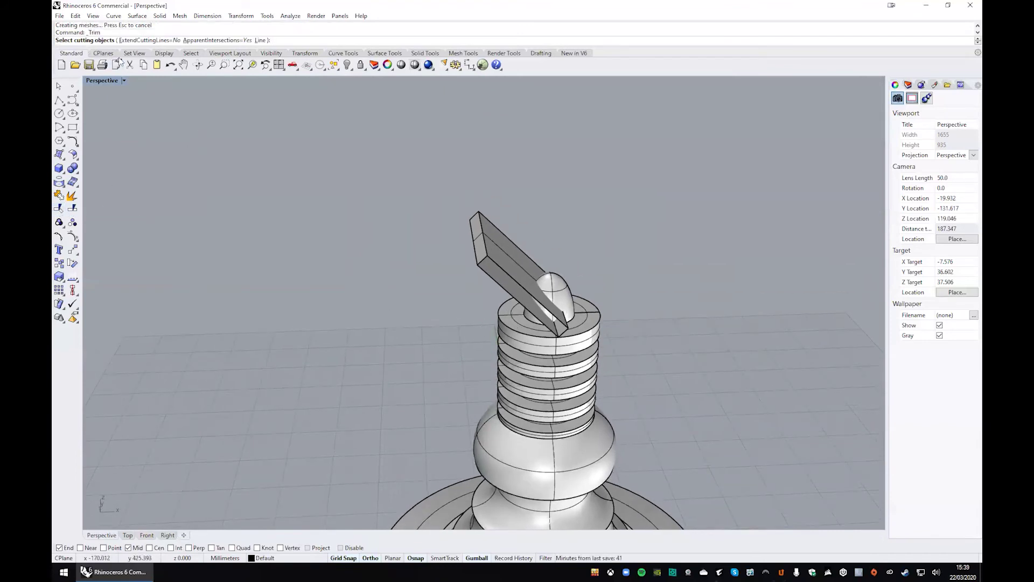
left_click(498, 251)
left_click(572, 302)
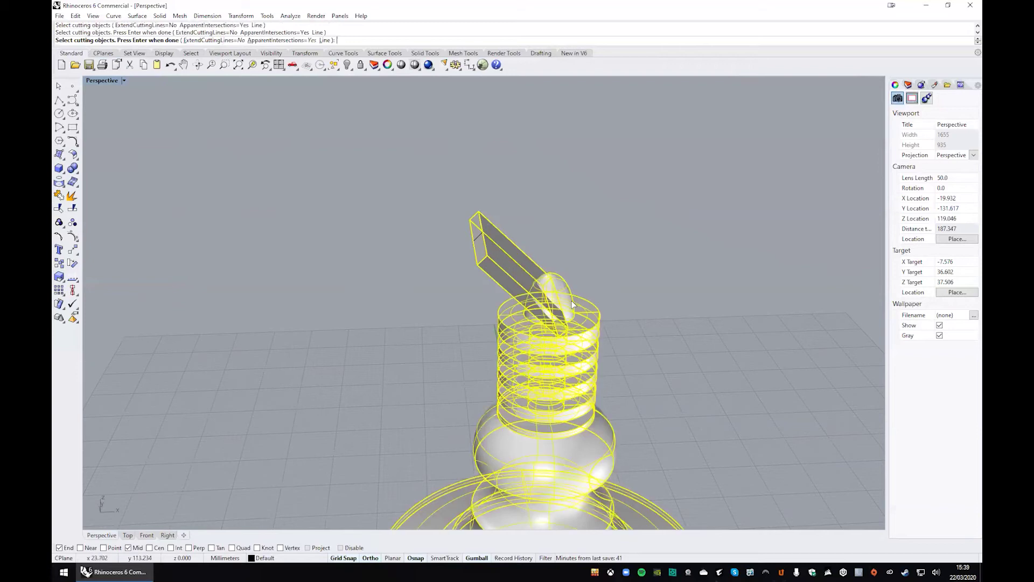
scroll(547, 310, "up", 2)
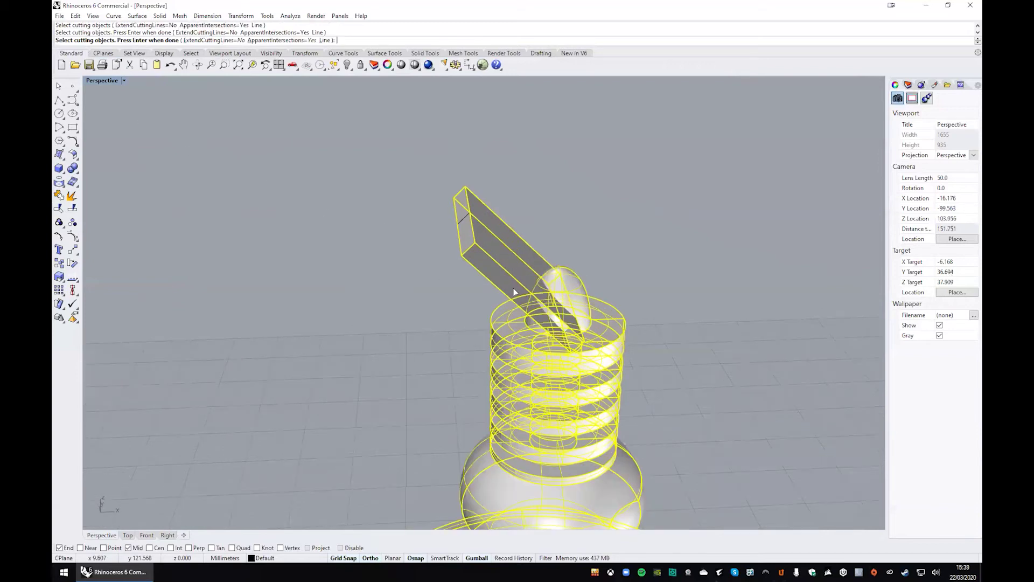
key("Return")
scroll(539, 237, "up", 2)
left_click(471, 212)
Step: Trim the part of the domed tip lying between the extrusion's walls to open the slanted slot
right_click_drag(531, 266, 499, 173)
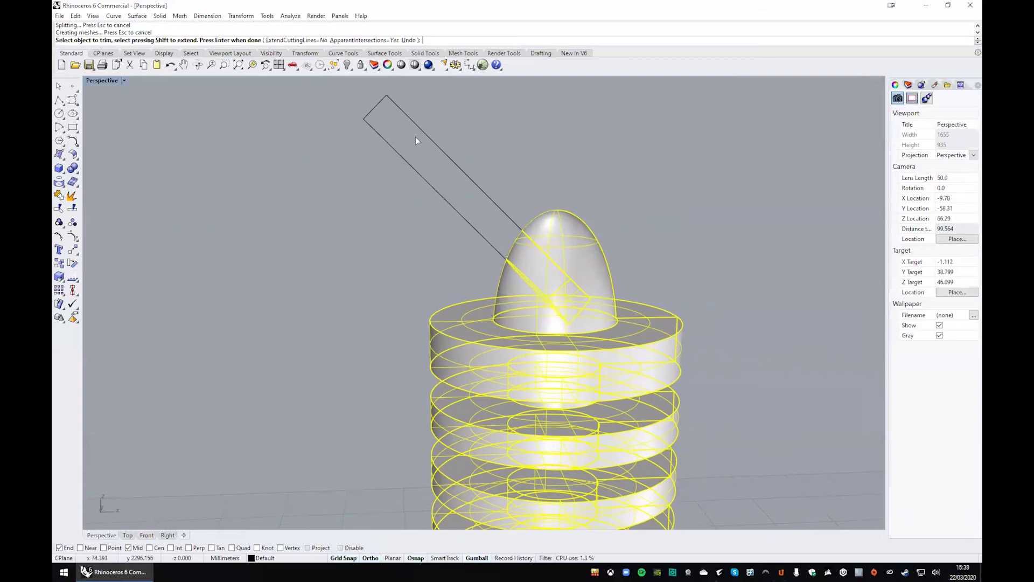
scroll(500, 267, "up", 2)
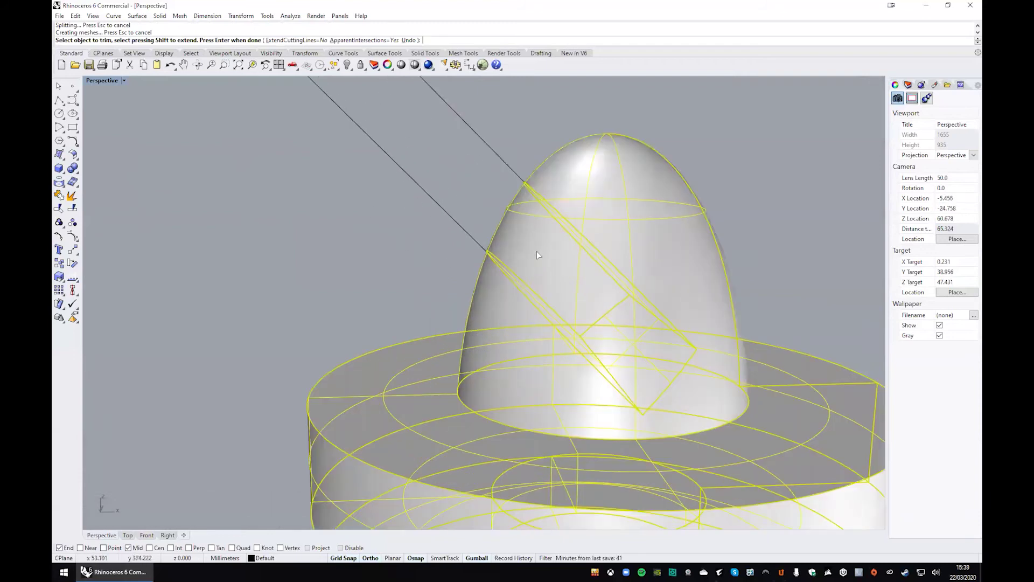
left_click(537, 251)
key("Return")
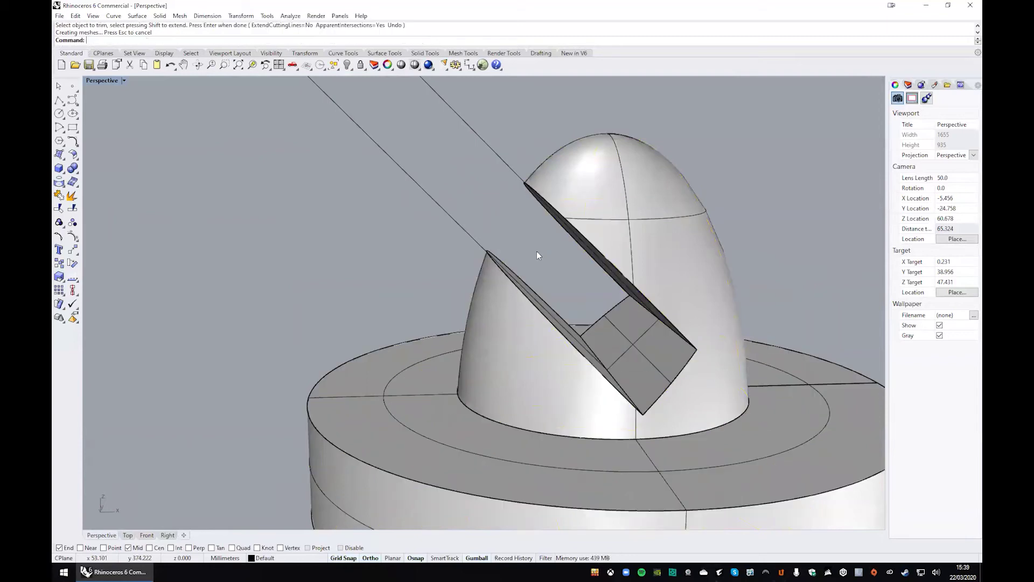
Step: Join the slot's inner walls to the trimmed chess piece as one solid and clear the selection
scroll(537, 251, "down", 5)
right_click_drag(536, 251, 512, 346)
scroll(495, 394, "up", 10)
left_click(496, 394)
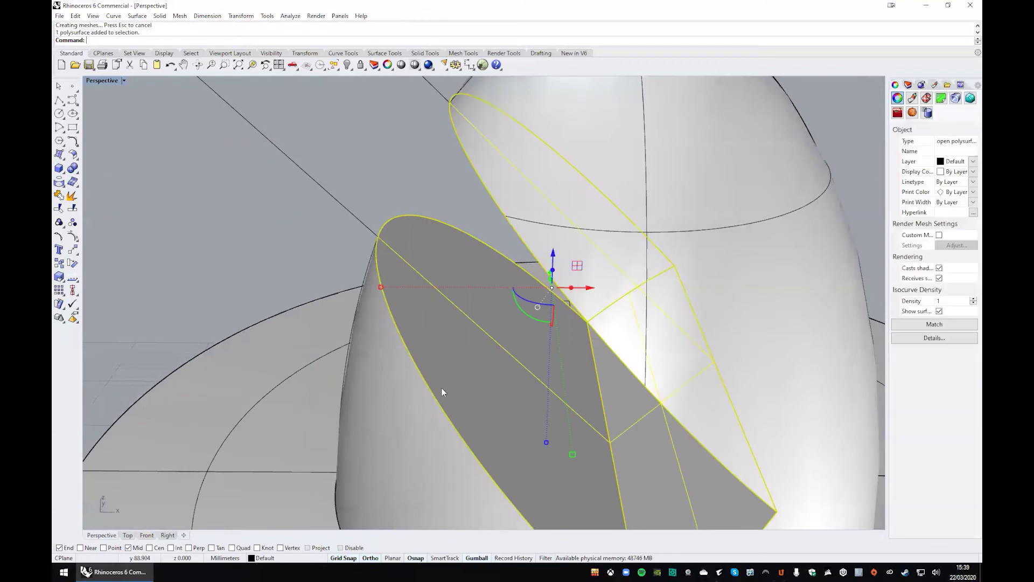
scroll(502, 361, "down", 5)
left_click(565, 312)
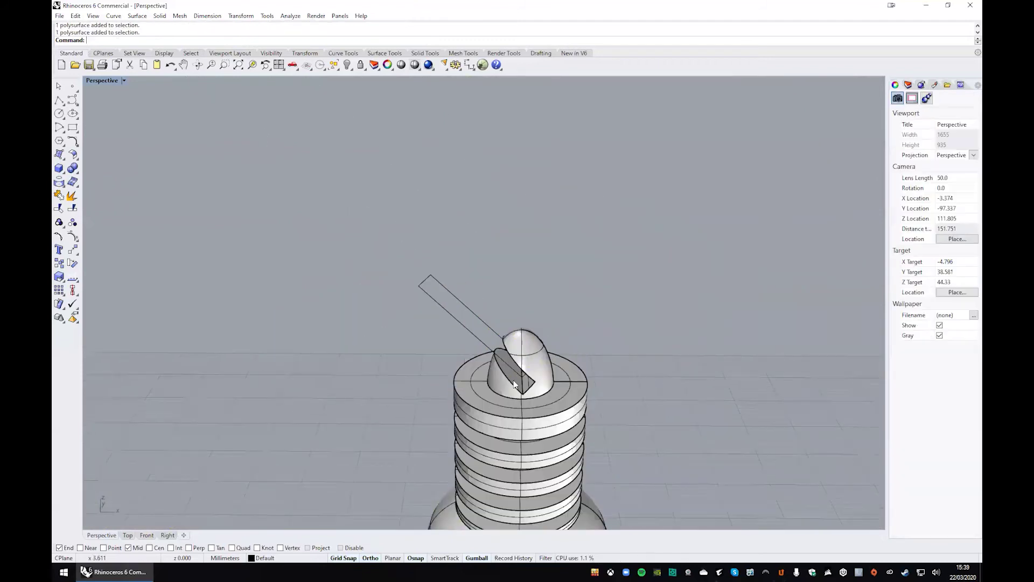
scroll(506, 370, "up", 4)
left_click(506, 369)
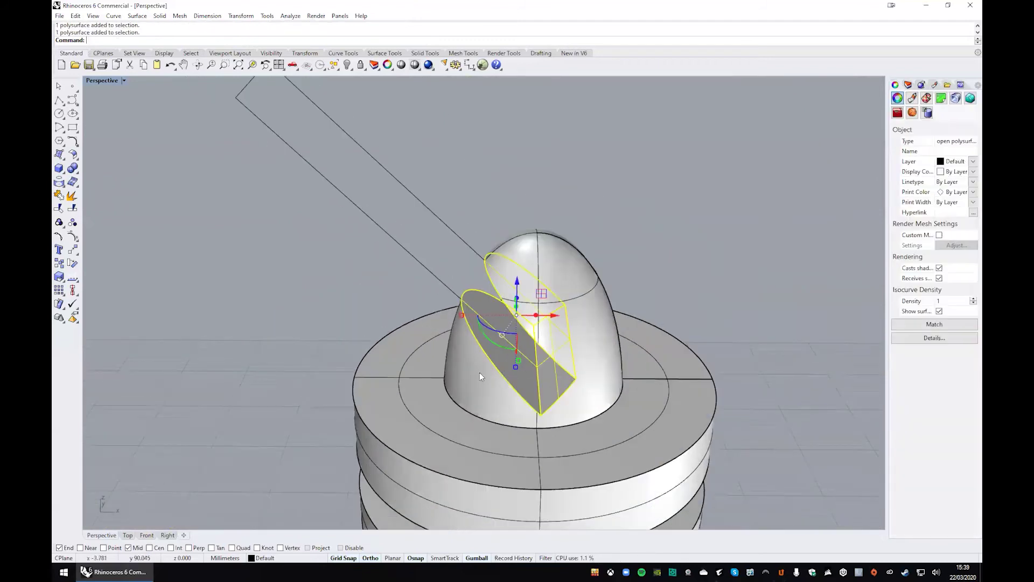
left_click(60, 185)
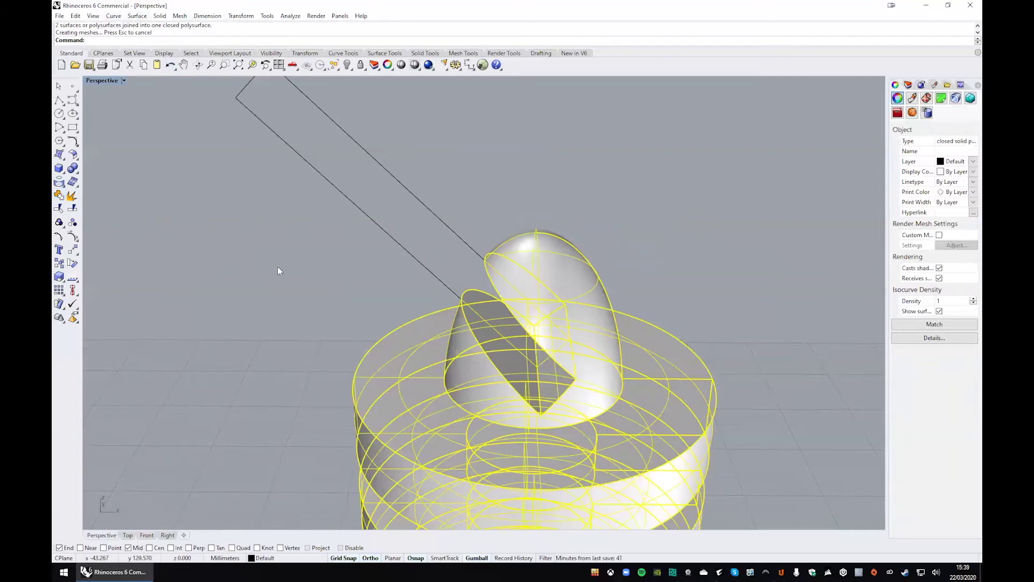
key("Escape")
Step: Examine the row of chess pieces, profile curves and sphere-studded variants in the Perspective view
scroll(367, 282, "down", 10)
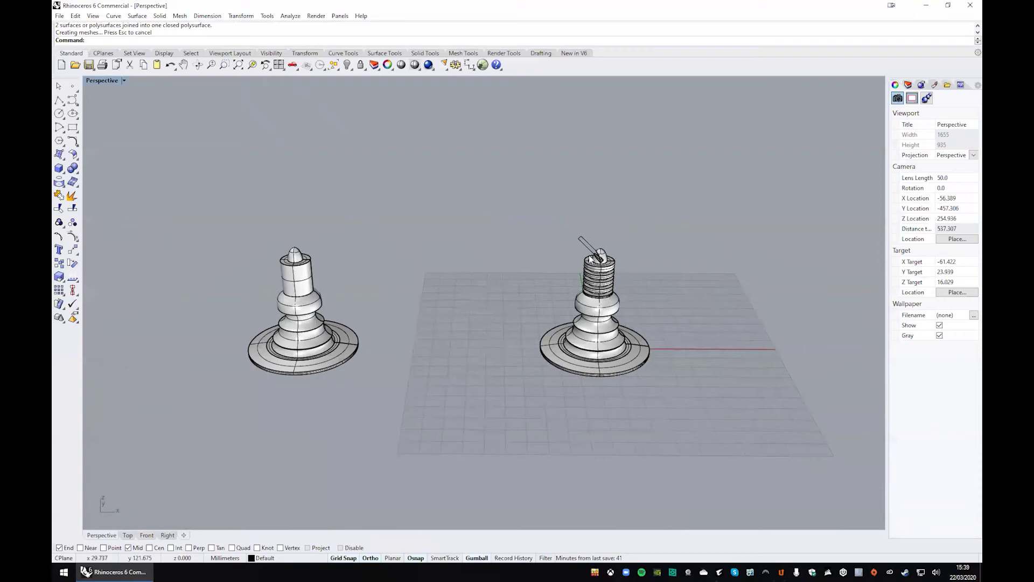
scroll(591, 258, "up", 6)
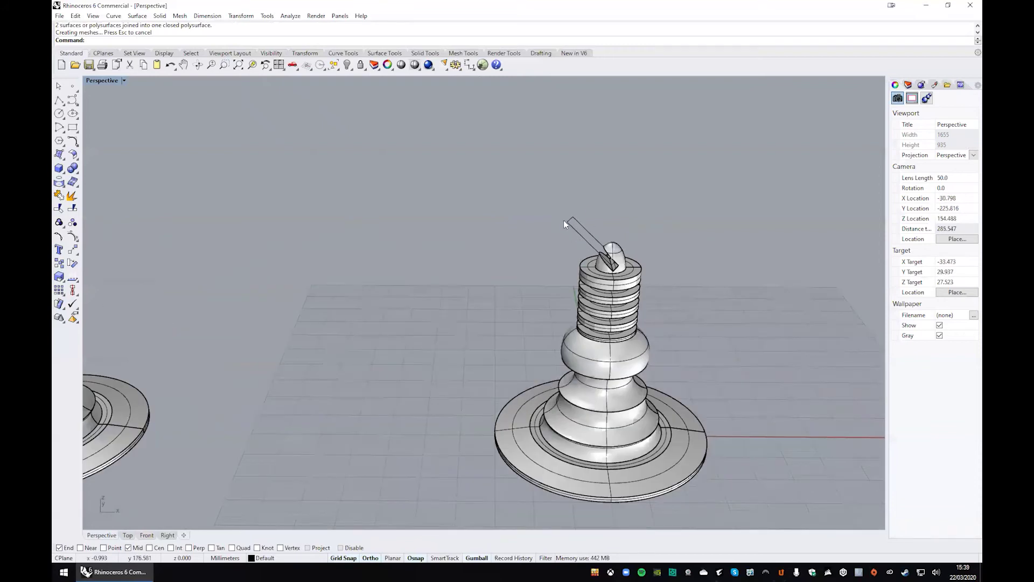
scroll(564, 220, "down", 8)
right_click_drag(503, 287, 342, 320, "shift")
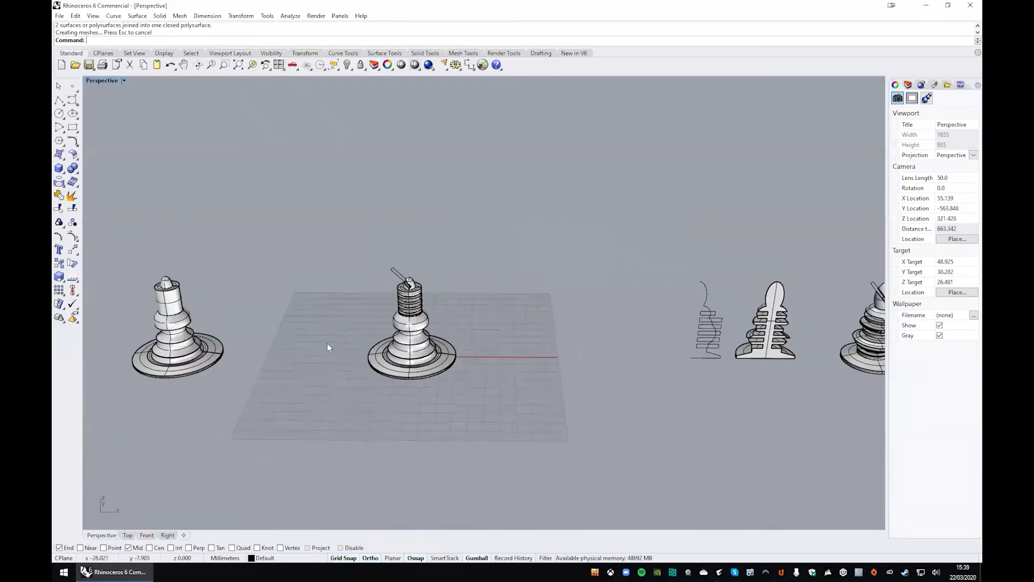
scroll(365, 343, "up", 8)
scroll(447, 317, "down", 12)
right_click_drag(461, 310, 357, 290, "shift")
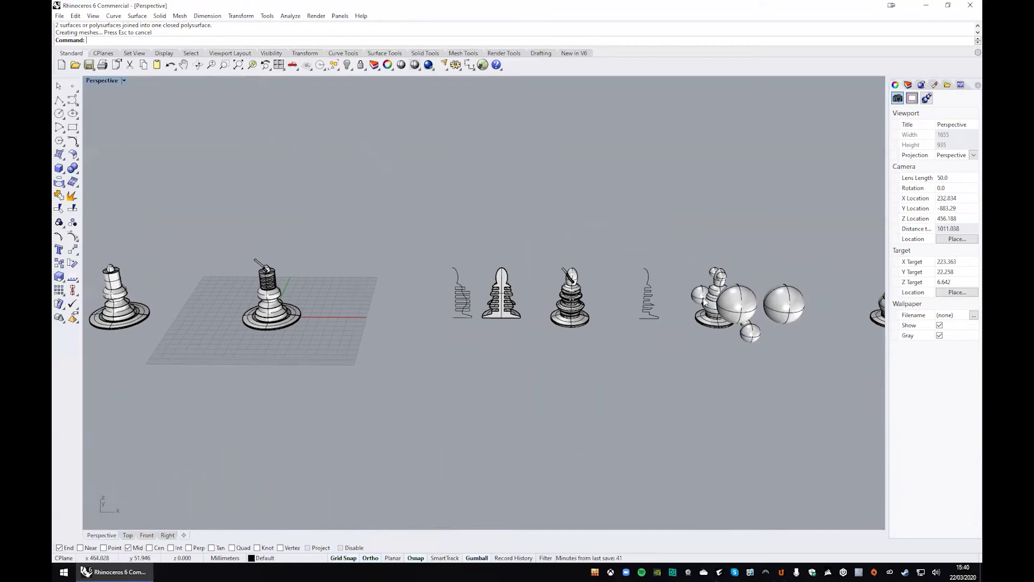
scroll(721, 293, "up", 10)
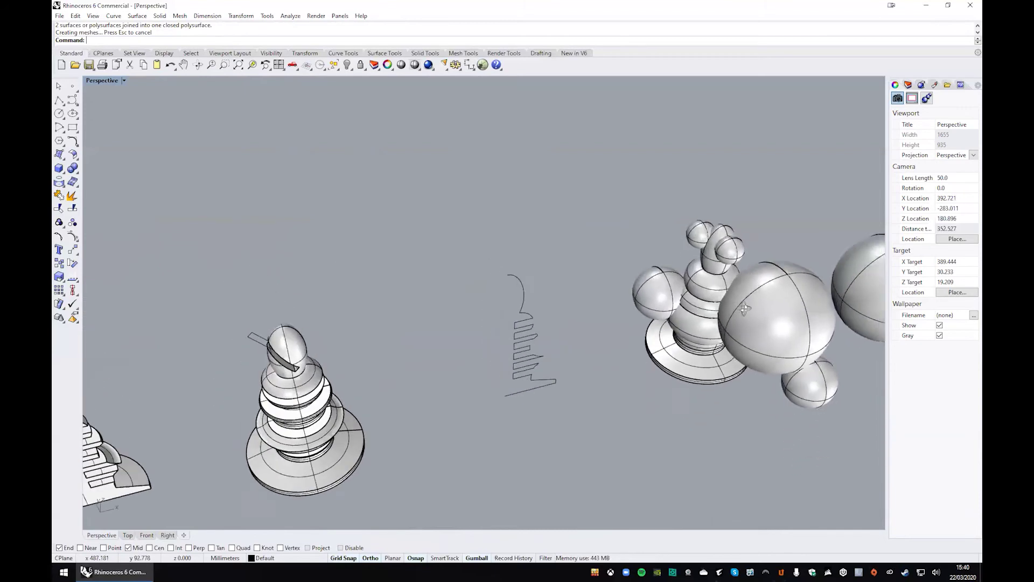
scroll(717, 295, "down", 5)
right_click_drag(509, 335, 334, 278)
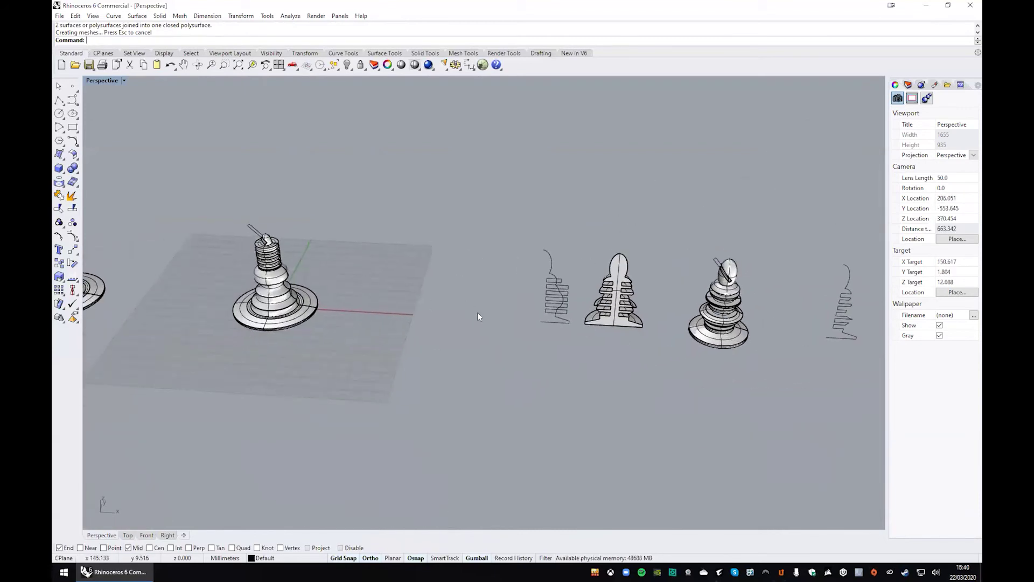
scroll(447, 321, "down", 6)
mouse_move(447, 321)
right_mouse_down("shift")
mouse_move(480, 326)
mouse_move(313, 325)
mouse_move(435, 324)
right_mouse_up("shift")
scroll(406, 285, "up", 10)
scroll(411, 291, "down", 10)
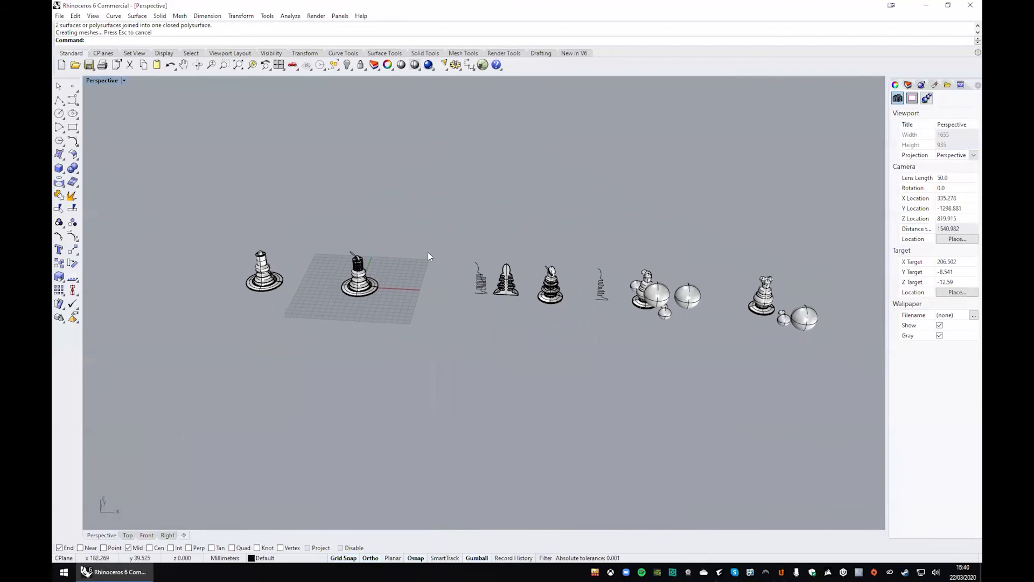
Step: Move all objects about 468 mm in the negative X direction so the piece intersected by spheres stands on the grid
left_click_drag(203, 192, 831, 372)
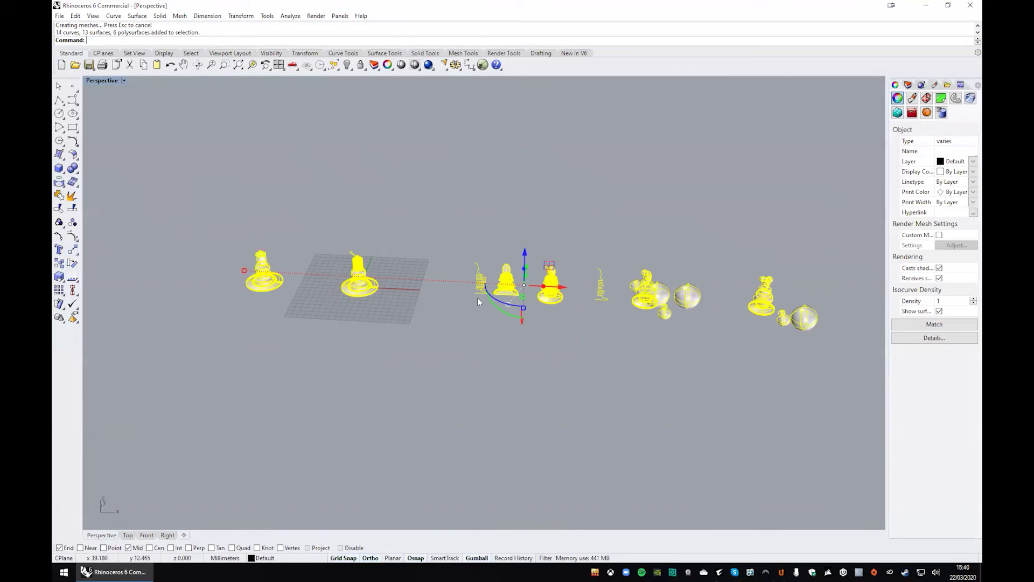
left_click_drag(561, 289, 276, 243)
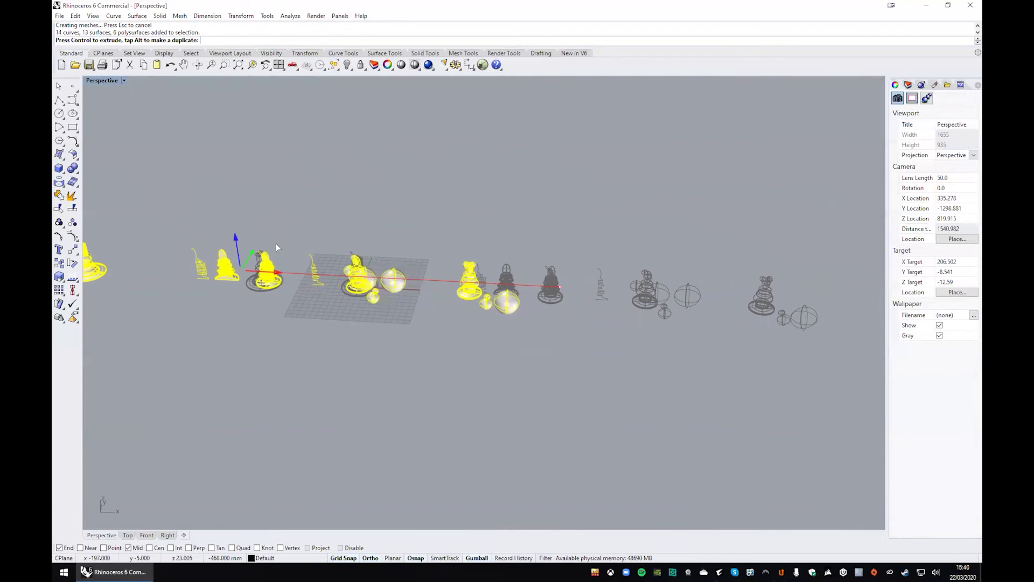
scroll(342, 284, "up", 5)
scroll(341, 284, "up", 1)
left_click(469, 198)
right_click_drag(470, 199, 400, 310)
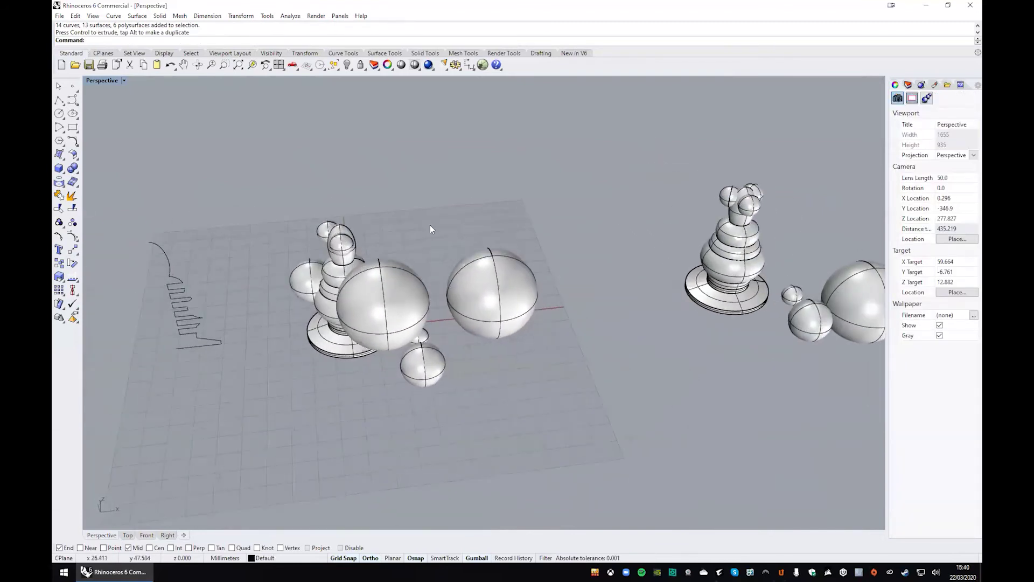
Step: Draw a large sphere by centre and radius on the ground plane, in front of the piece intersected by spheres
left_click(59, 169)
left_click_drag(93, 161, 216, 137)
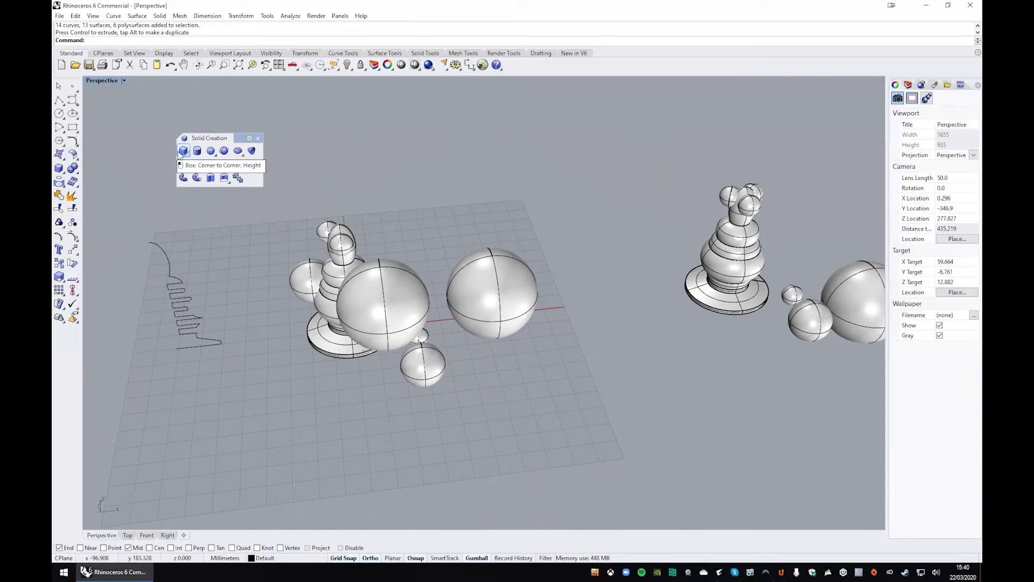
left_click(210, 152)
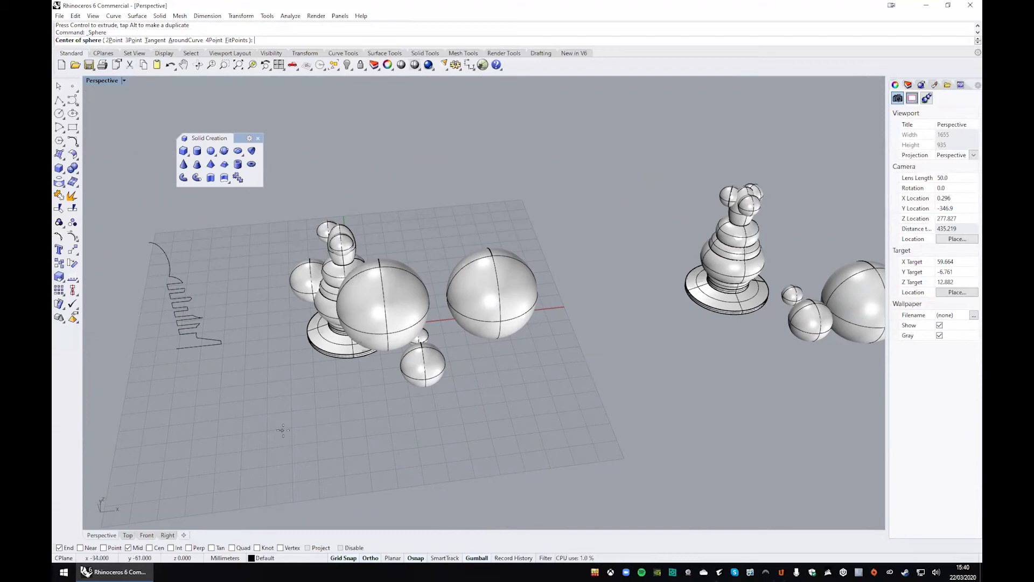
left_click(241, 417)
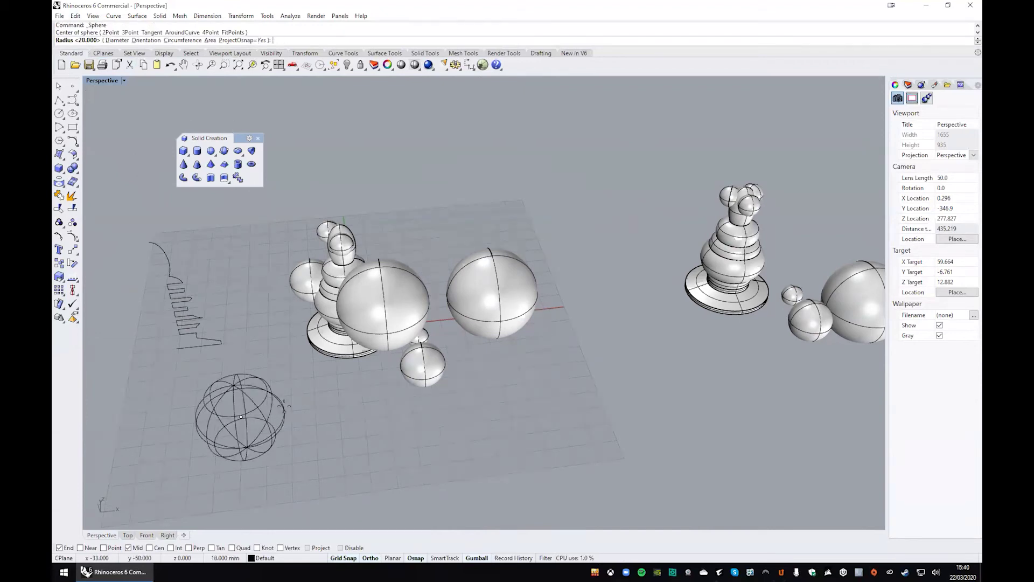
left_click(301, 407)
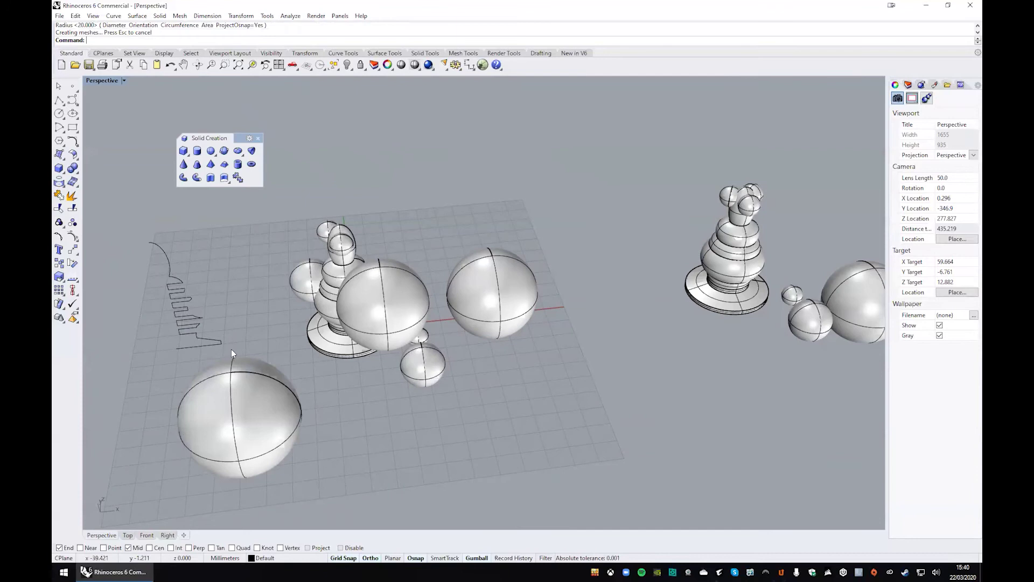
Step: Select the new sphere and move it along X toward the chess piece in the Front view of the four-view layout
right_click_drag(338, 417, 351, 437)
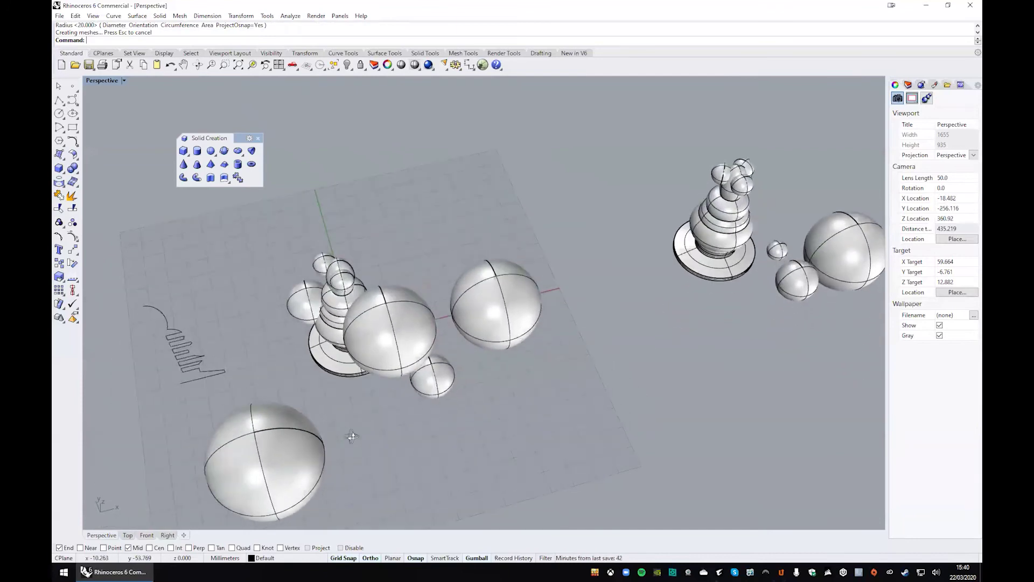
left_click(287, 425)
right_click_drag(311, 417, 363, 457, "shift")
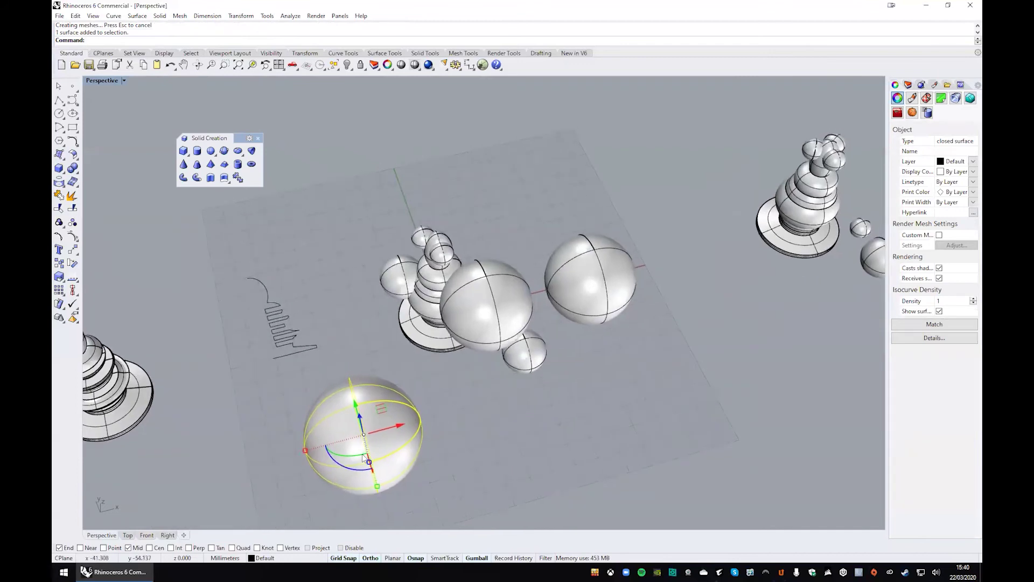
double_click(102, 80)
scroll(323, 226, "down", 3)
right_click_drag(324, 226, 356, 191)
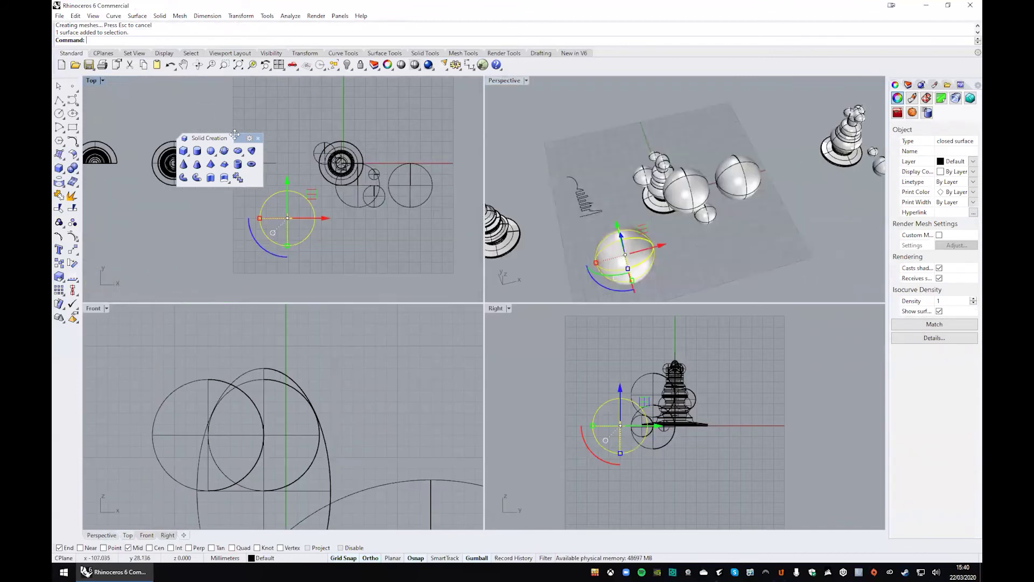
left_click_drag(208, 122, 163, 113)
scroll(322, 426, "down", 5)
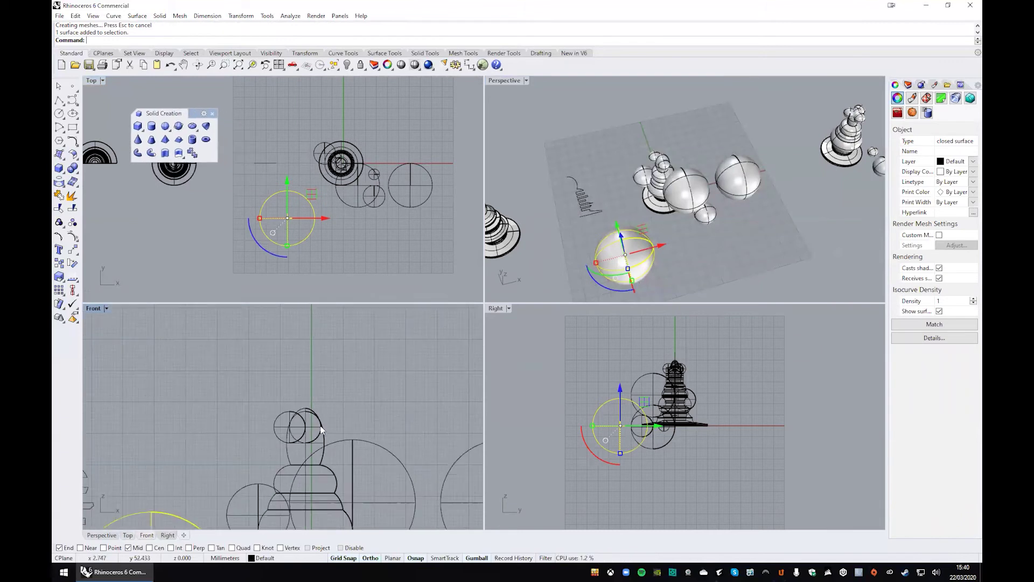
right_click_drag(287, 441, 285, 407)
scroll(283, 415, "up", 3)
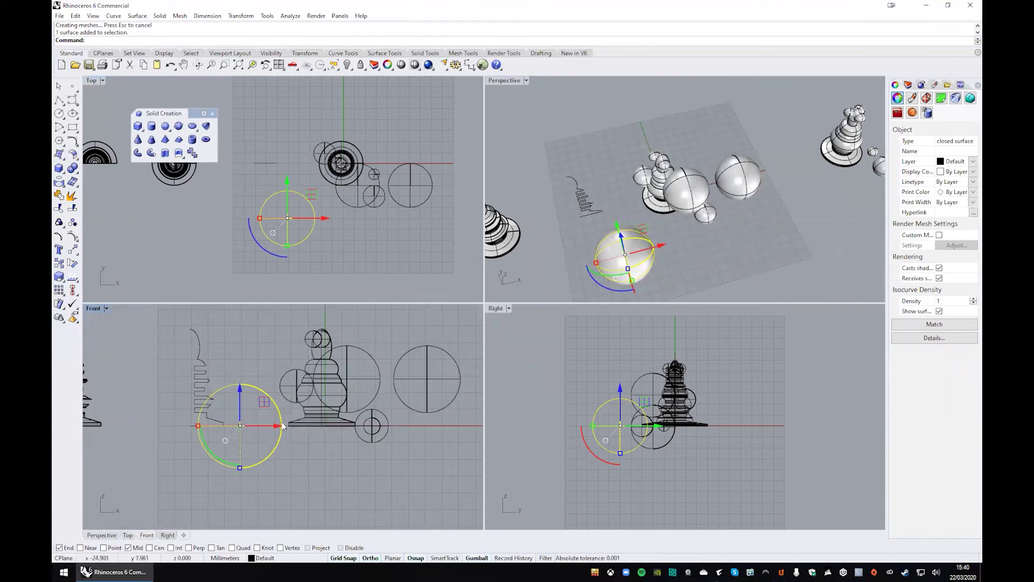
left_click_drag(276, 453, 305, 455)
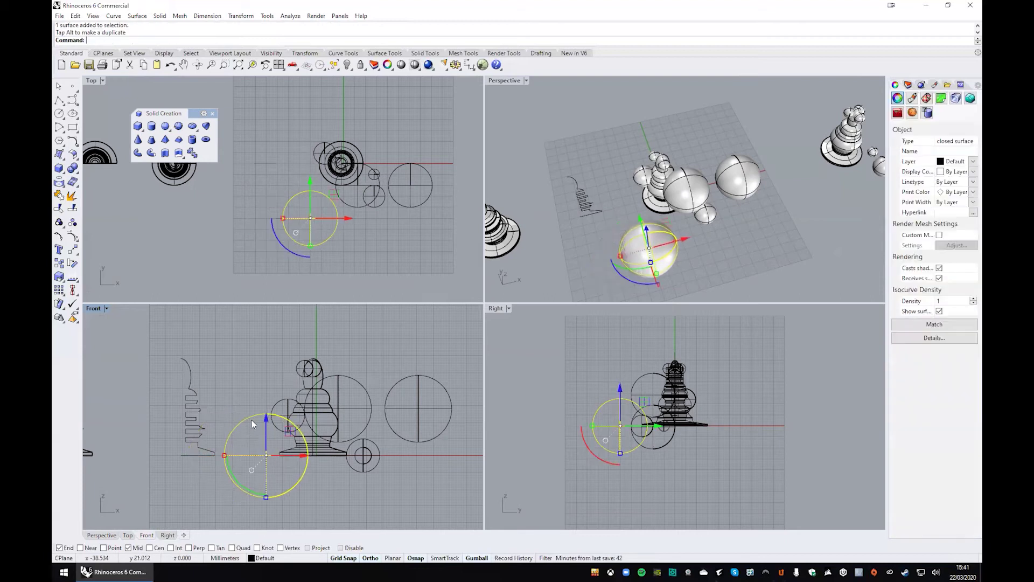
Step: Raise the sphere to the piece's mid-height and shift it along Y so it overlaps the body
left_click_drag(263, 419, 260, 365)
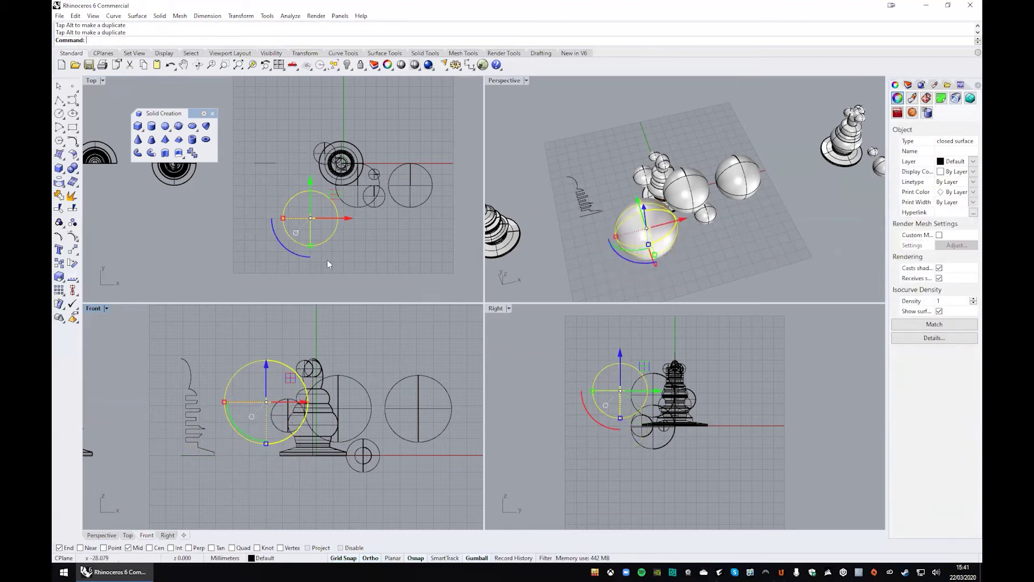
left_click_drag(311, 181, 299, 151)
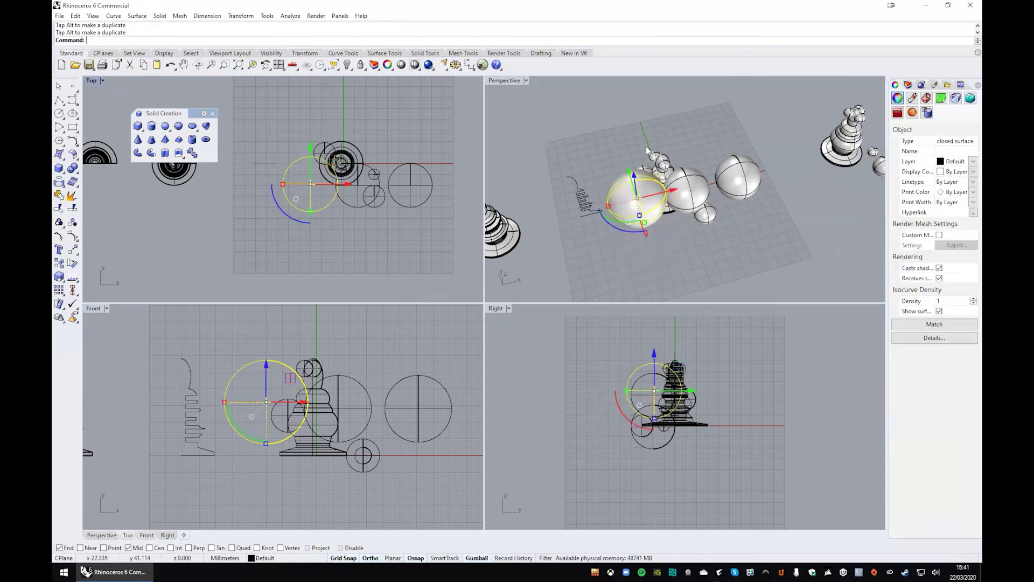
scroll(348, 186, "up", 3)
left_click_drag(335, 186, 335, 187)
left_click(592, 103)
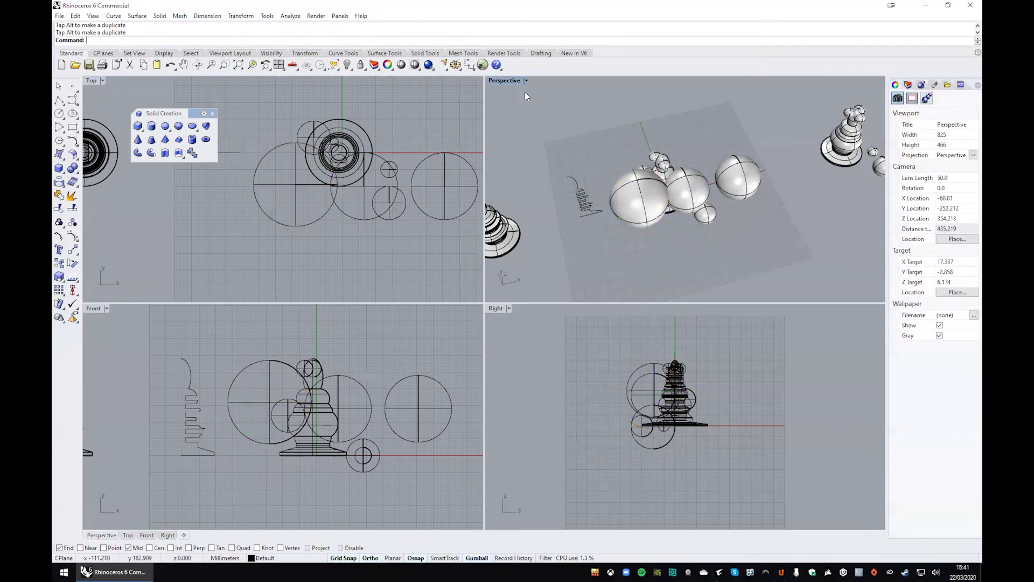
Step: Enlarge the Perspective view to full size and float the Solid Tools palette beside the model
double_click(509, 80)
right_click_drag(503, 92, 377, 253)
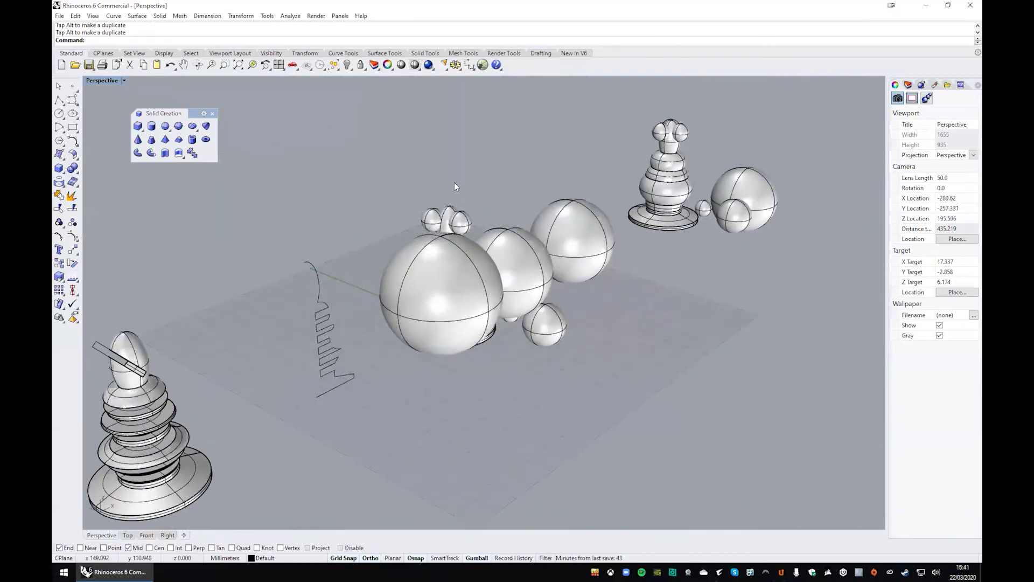
left_click(72, 170)
left_click_drag(110, 162, 318, 116)
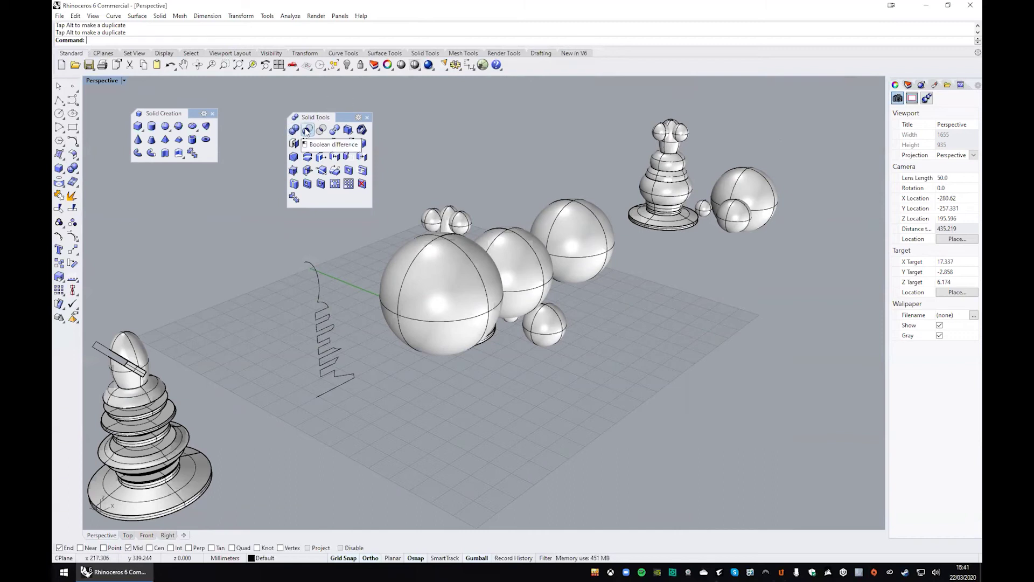
Step: Subtract the spheres overlapping the tip and body from the chess piece on the grid with a Boolean difference
left_click(306, 131)
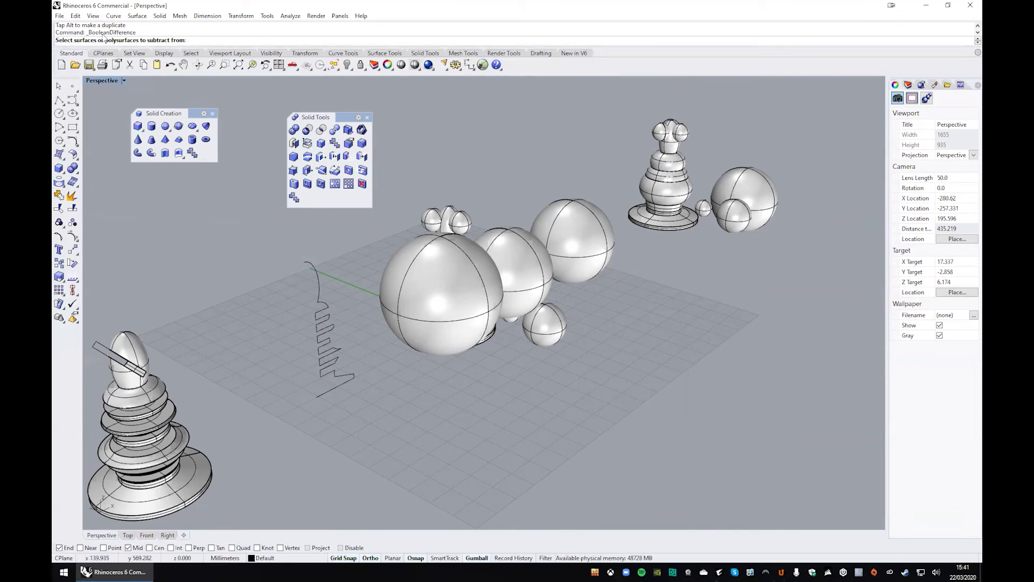
right_click_drag(436, 121, 467, 243)
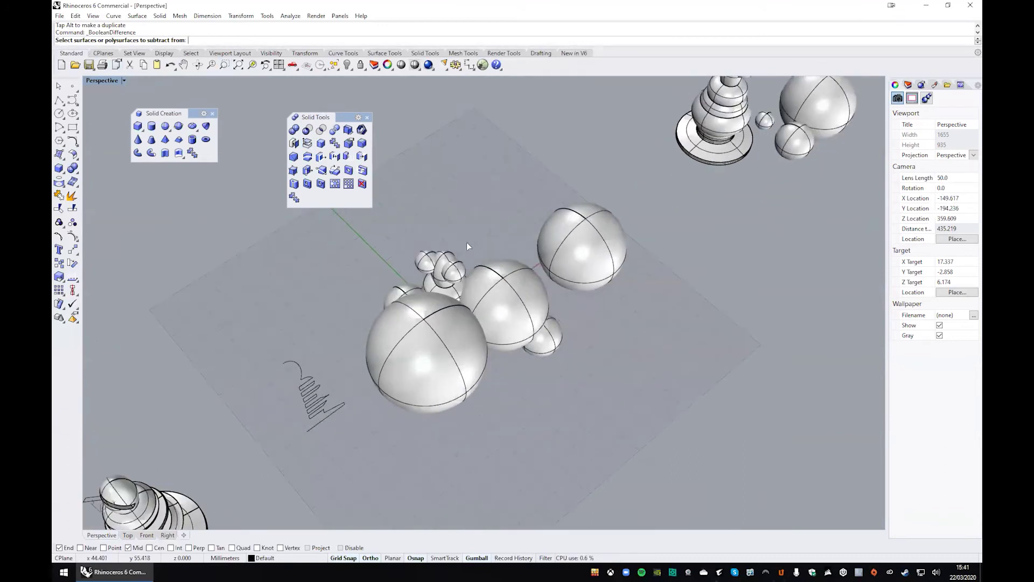
scroll(435, 253, "up", 5)
left_click(438, 258)
scroll(436, 253, "down", 5)
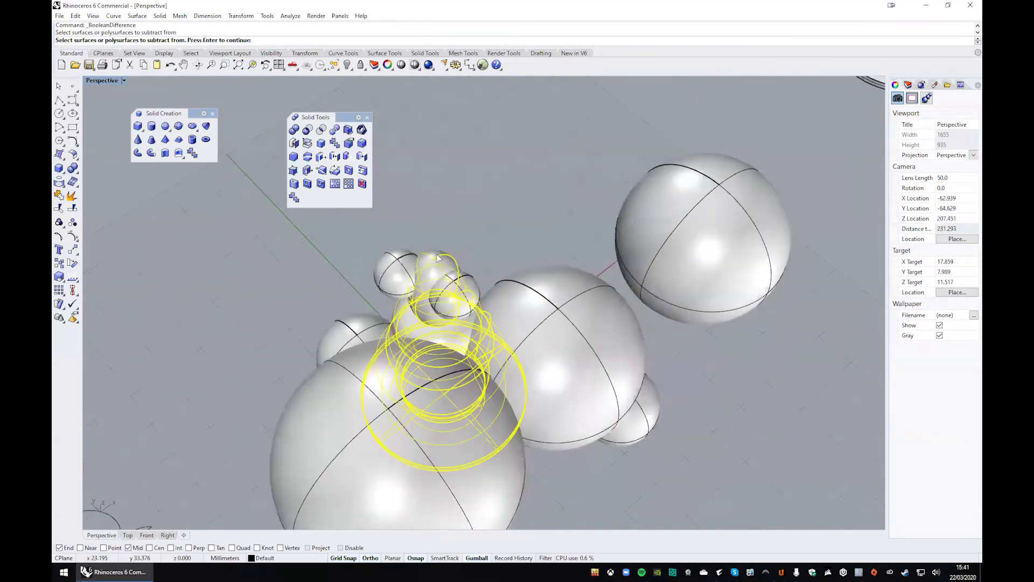
key("Return")
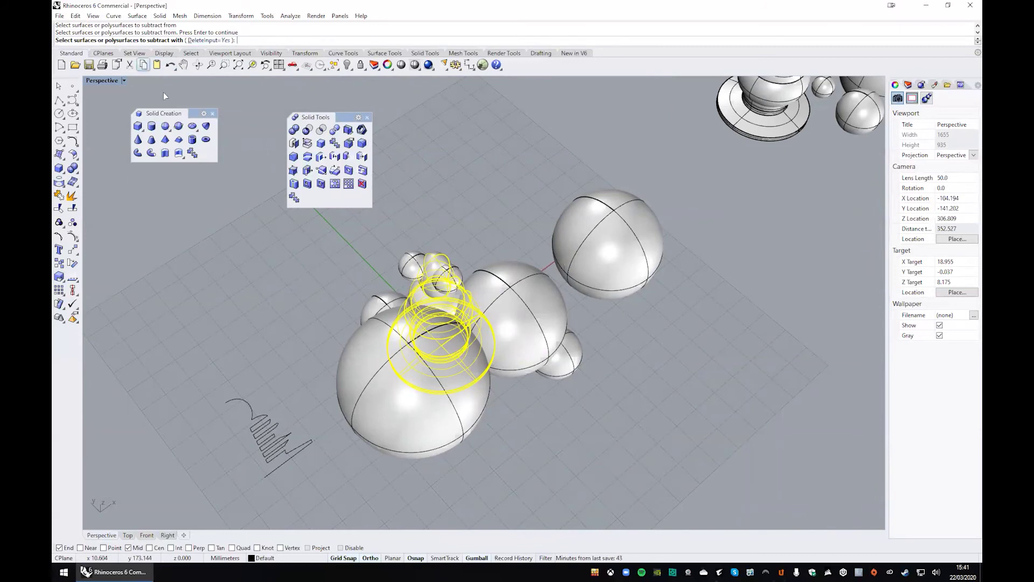
scroll(382, 269, "up", 3)
left_click(429, 262)
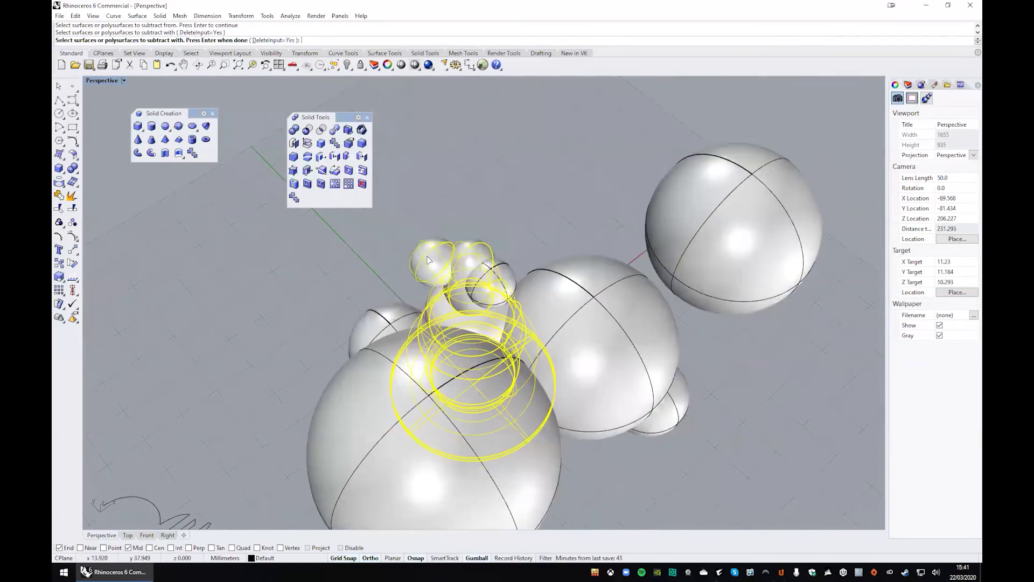
left_click(515, 277)
left_click(561, 296)
left_click(379, 394)
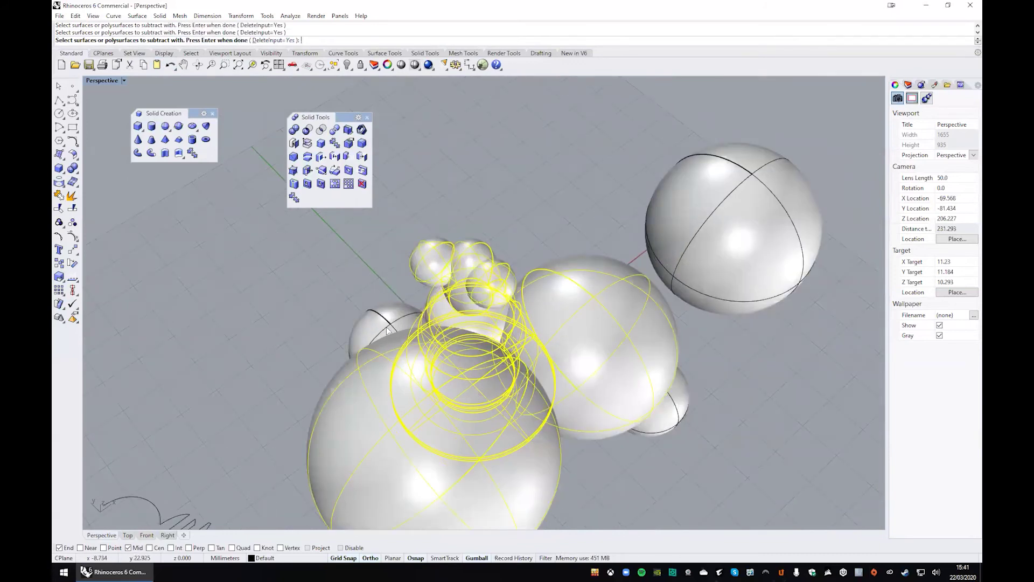
right_click_drag(347, 298, 317, 205)
key("Return")
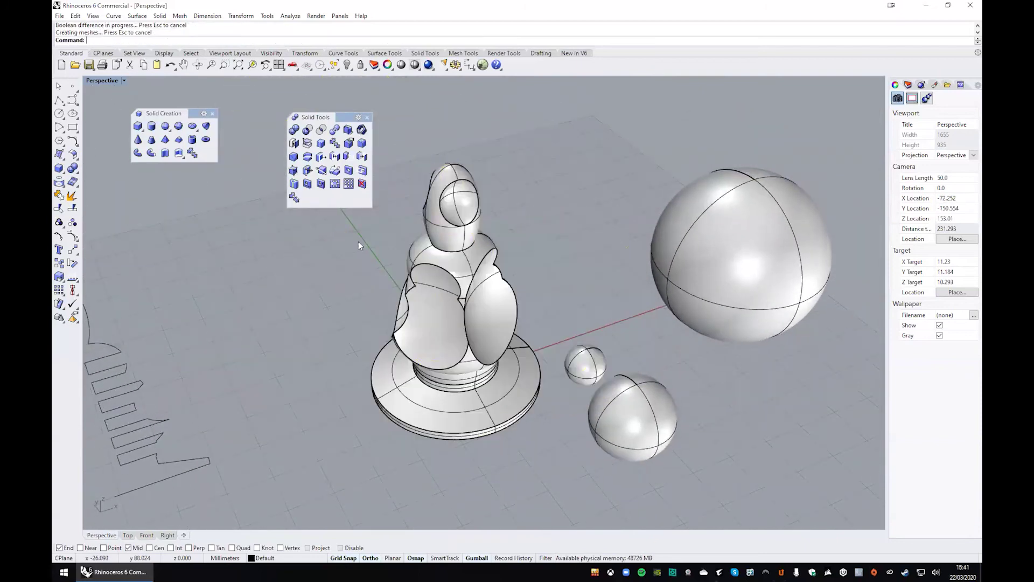
Step: Examine the spherical cuts in the carved piece from several angles and compare it with the neighbouring uncut copy
right_click_drag(359, 245, 477, 347)
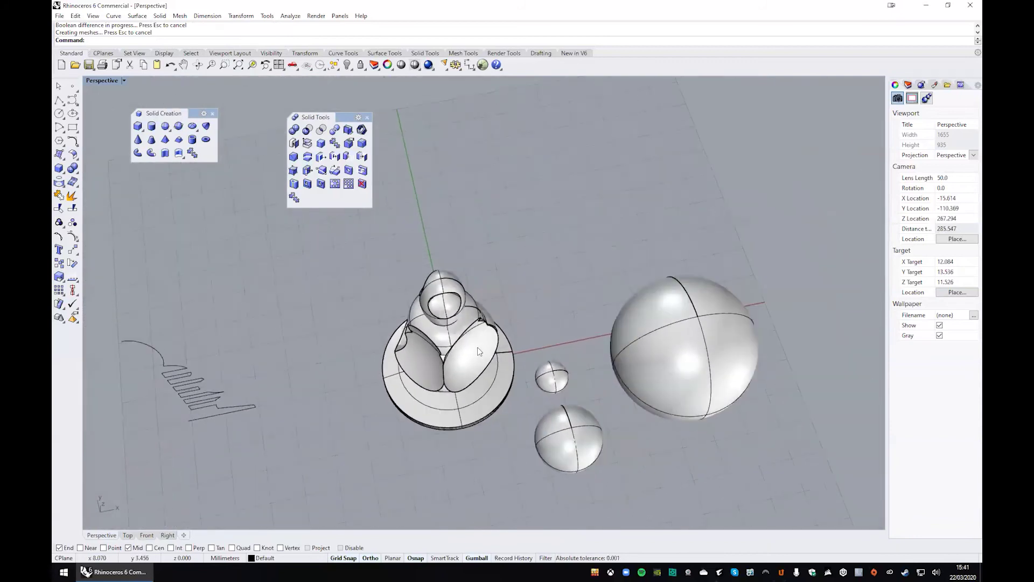
scroll(478, 347, "down", 5)
right_click_drag(525, 325, 458, 306, "shift")
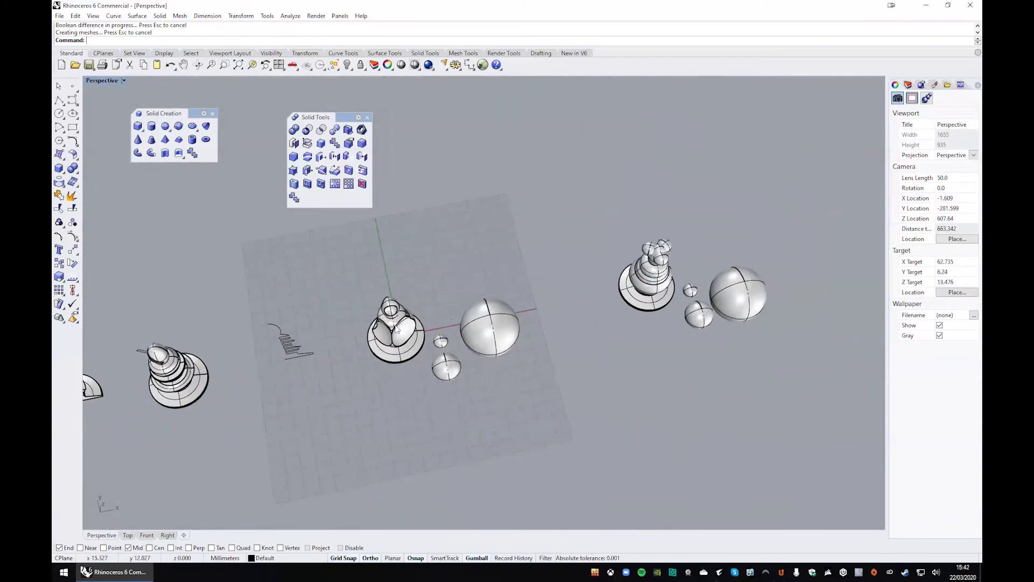
scroll(396, 329, "up", 5)
right_click_drag(396, 329, 478, 263)
scroll(420, 249, "down", 3)
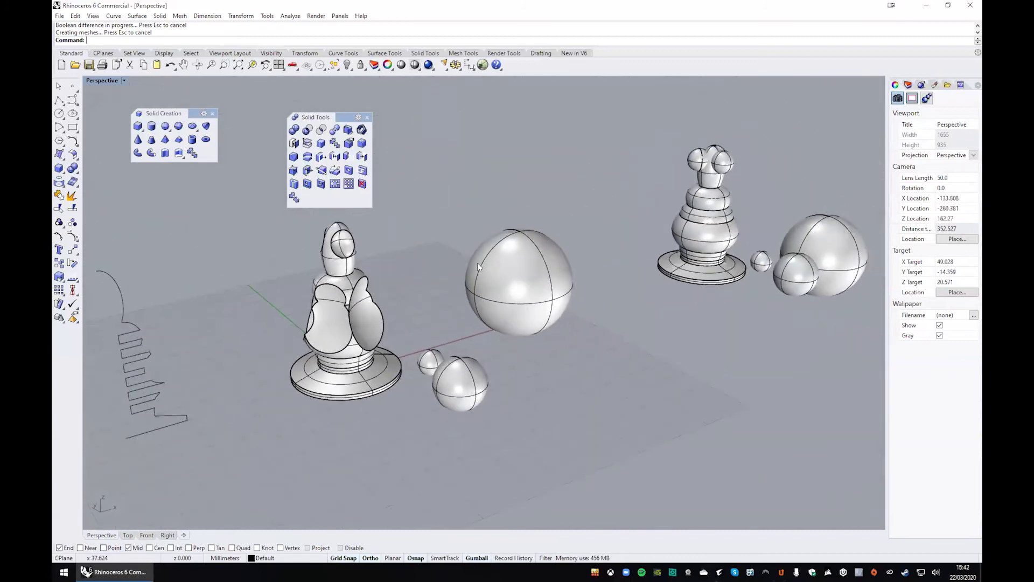
right_click_drag(717, 178, 566, 234)
Step: Select all objects and move them in the negative X direction so the uncut copy with spheres stands on the grid
scroll(510, 251, "down", 10)
right_click_drag(498, 278, 60, 276)
left_click_drag(115, 237, 620, 372)
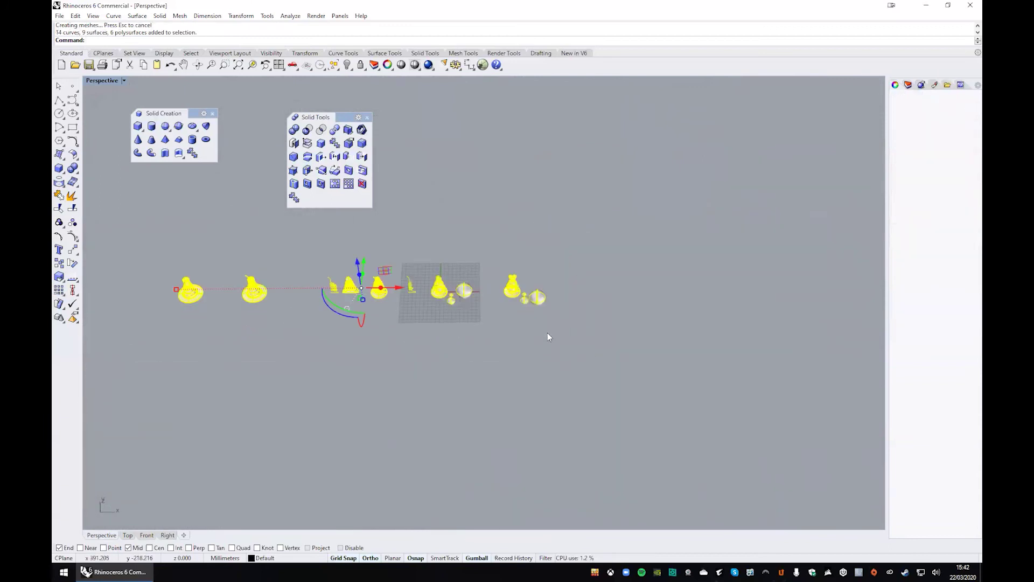
left_click_drag(394, 291, 325, 273)
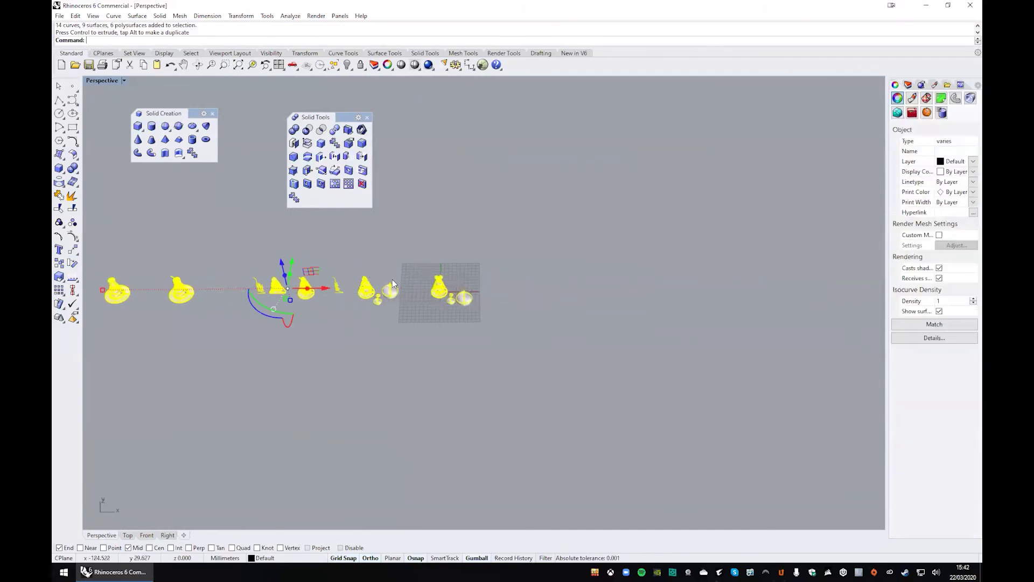
scroll(392, 279, "up", 12)
key("Escape")
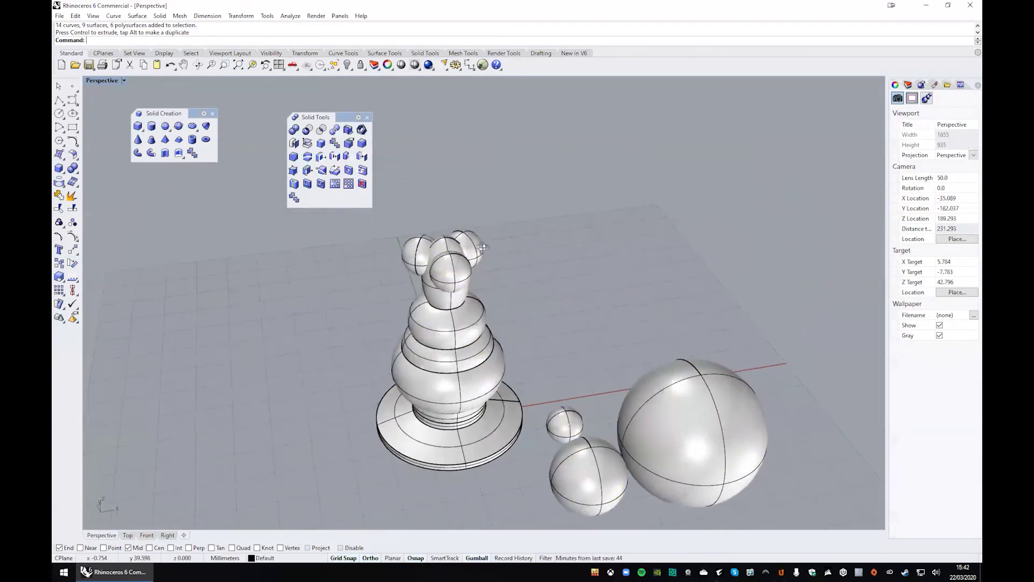
Step: Delete the two side spheres at the tip of the piece, keeping only the front one
right_click_drag(484, 247, 501, 259)
left_click(568, 429)
left_click(536, 350)
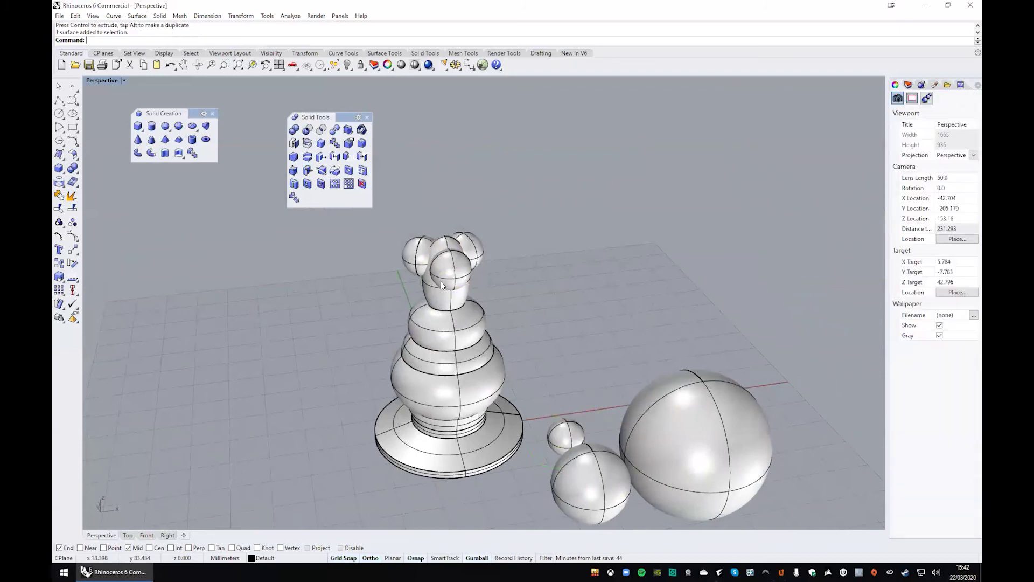
scroll(441, 281, "up", 4)
left_click(458, 254)
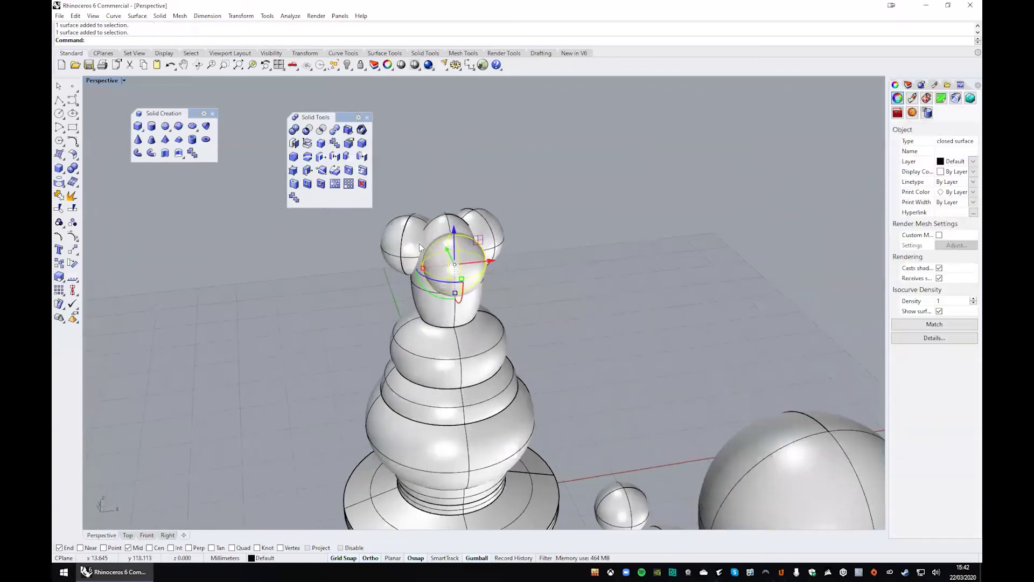
right_click_drag(419, 244, 400, 241)
left_click(500, 220, "shift")
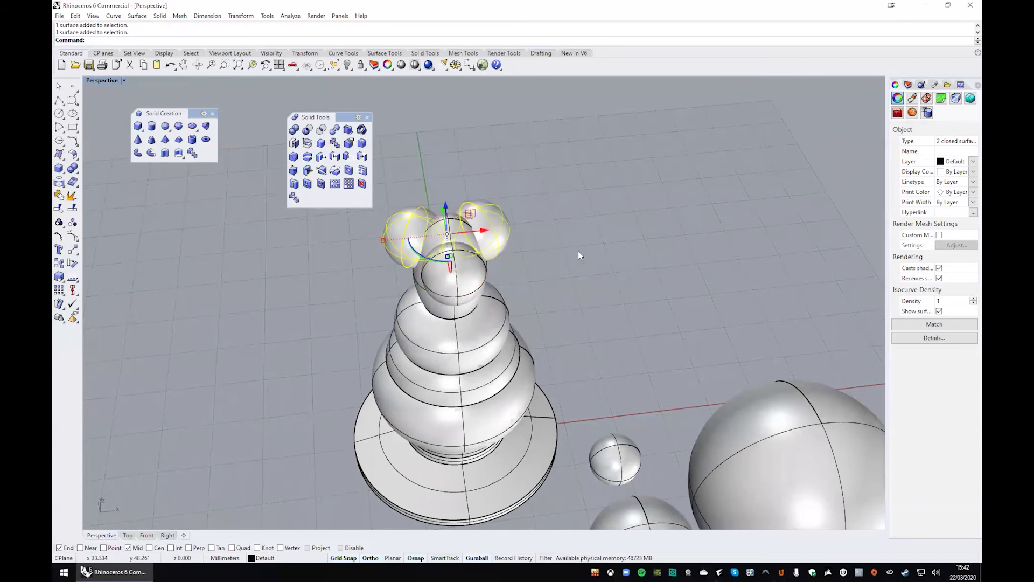
key("Delete")
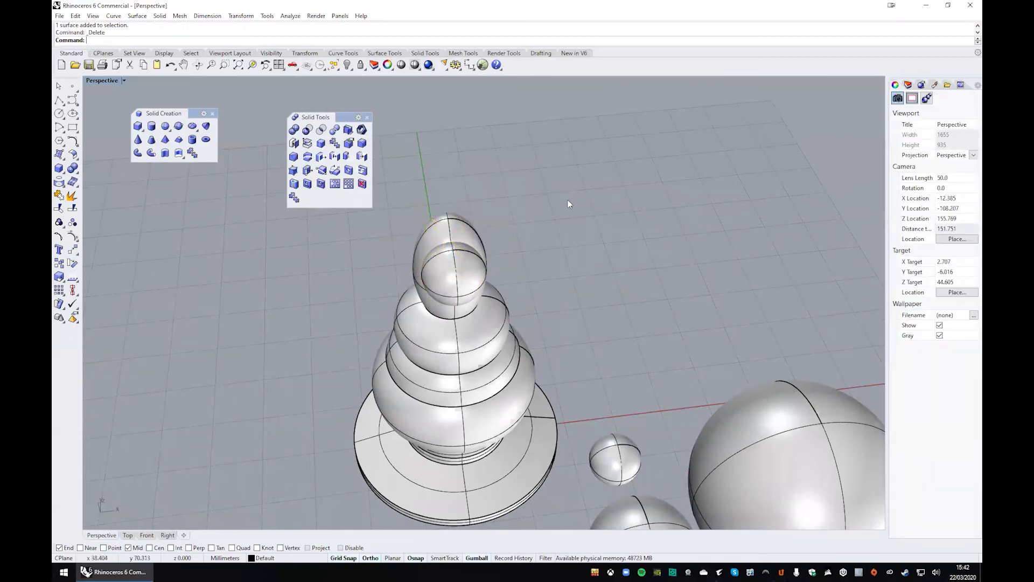
Step: Draw a small sphere of about 2 mm radius on top of the tip's front sphere by centre and radius
right_click_drag(426, 300, 585, 377)
left_click(588, 425)
left_click(557, 245)
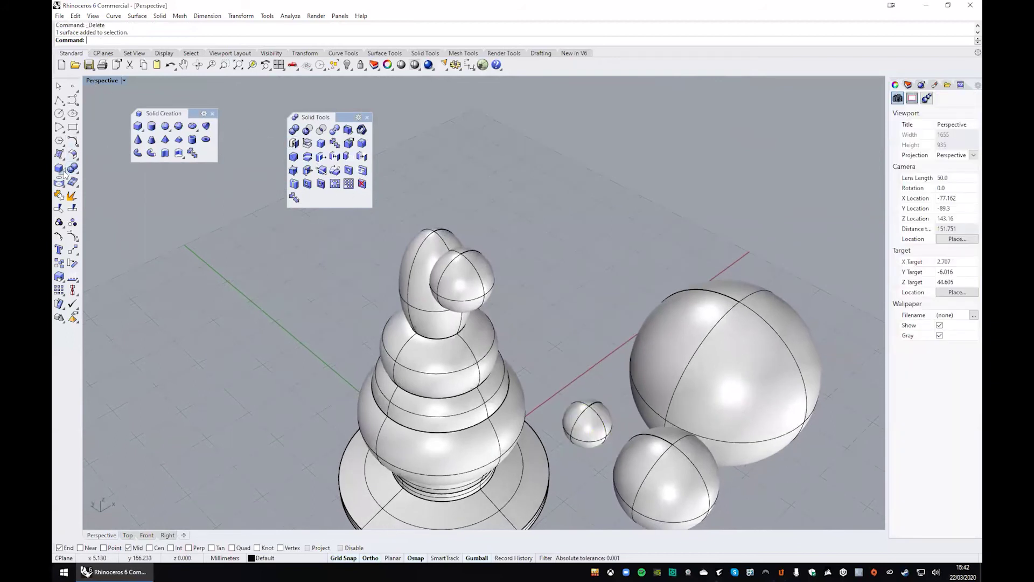
left_click(166, 127)
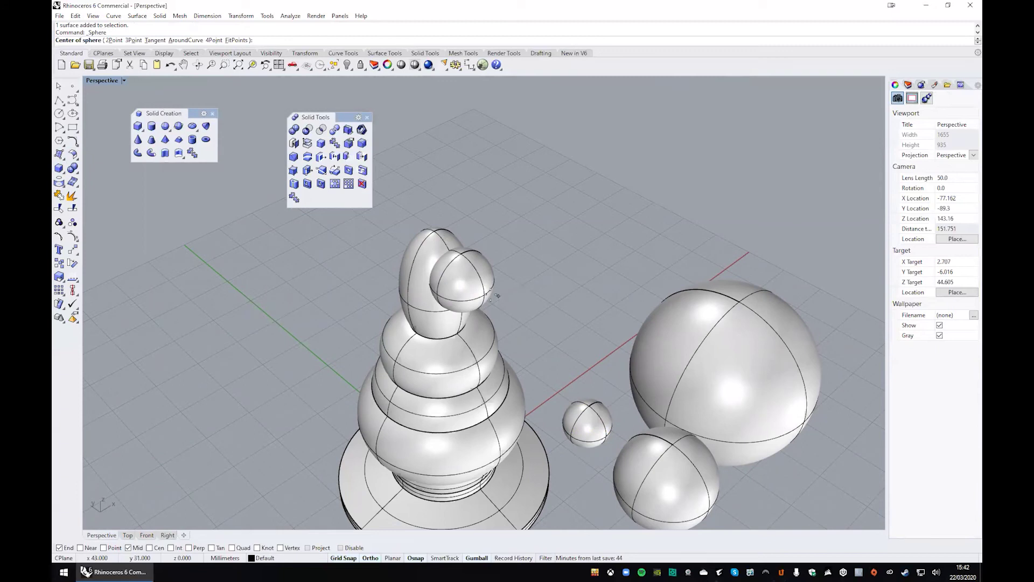
left_click(460, 253)
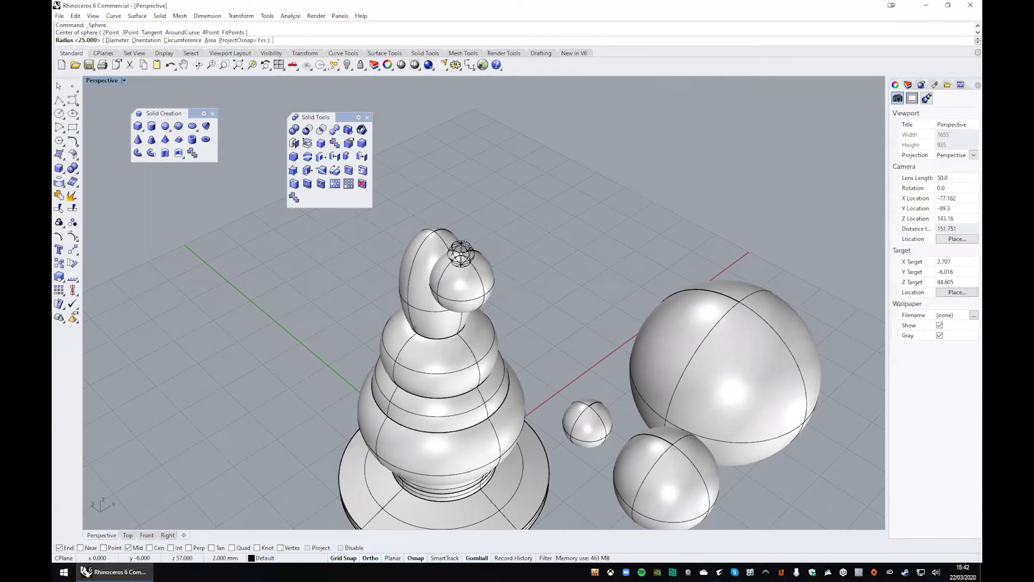
left_click(466, 246)
scroll(478, 239, "up", 2)
left_click(451, 263)
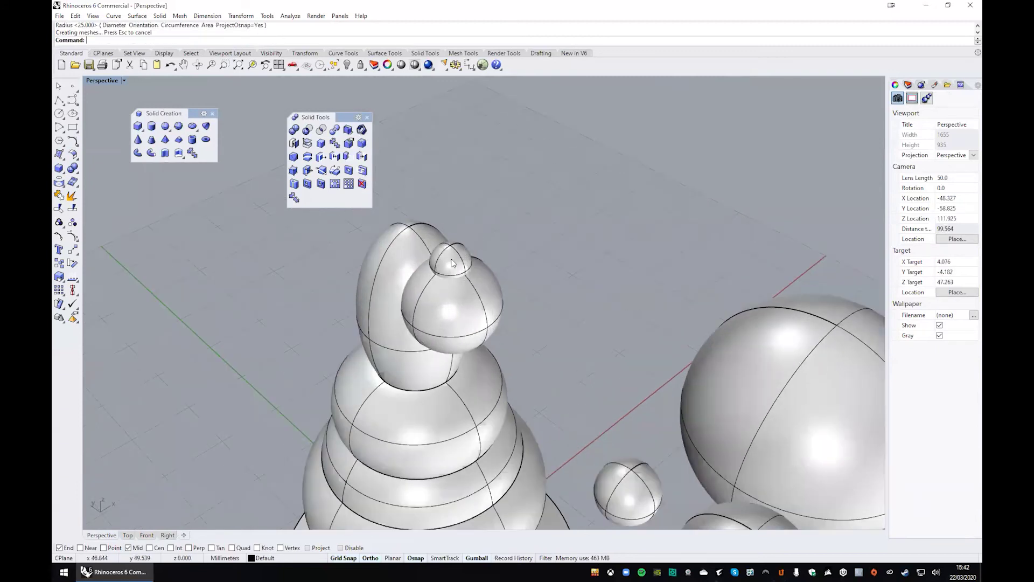
Step: Return to the four-view layout and lower the small sphere about 5 mm in the Front view
double_click(109, 80)
left_click_drag(341, 117, 612, 242)
scroll(350, 161, "up", 5)
scroll(323, 378, "up", 8)
right_click_drag(328, 377, 316, 431)
left_click_drag(322, 344, 322, 368)
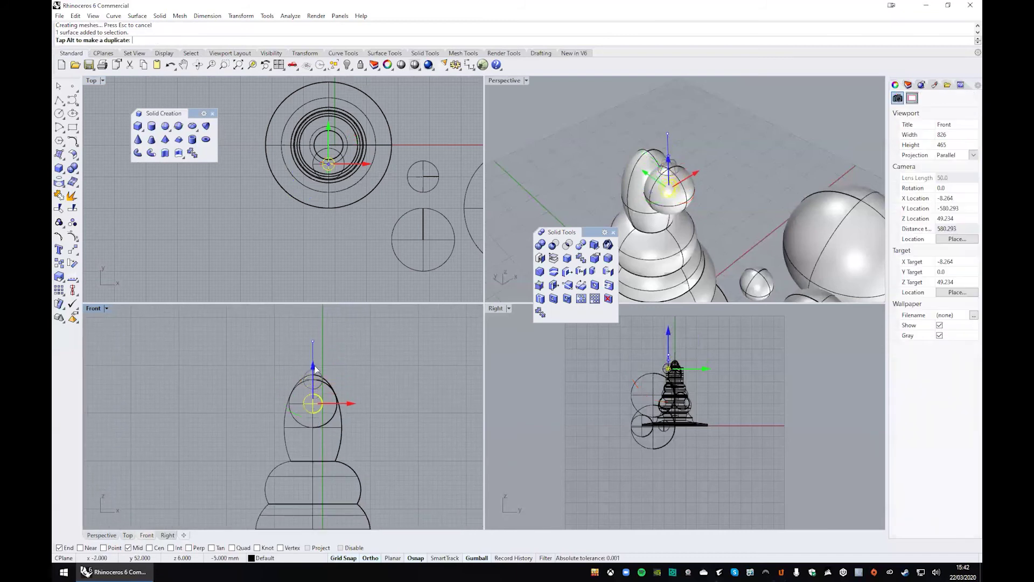
Step: Shift the small sphere to the negative X edge of the bulge below the tip and align it with the piece's axis in Y
left_click_drag(354, 403, 330, 431)
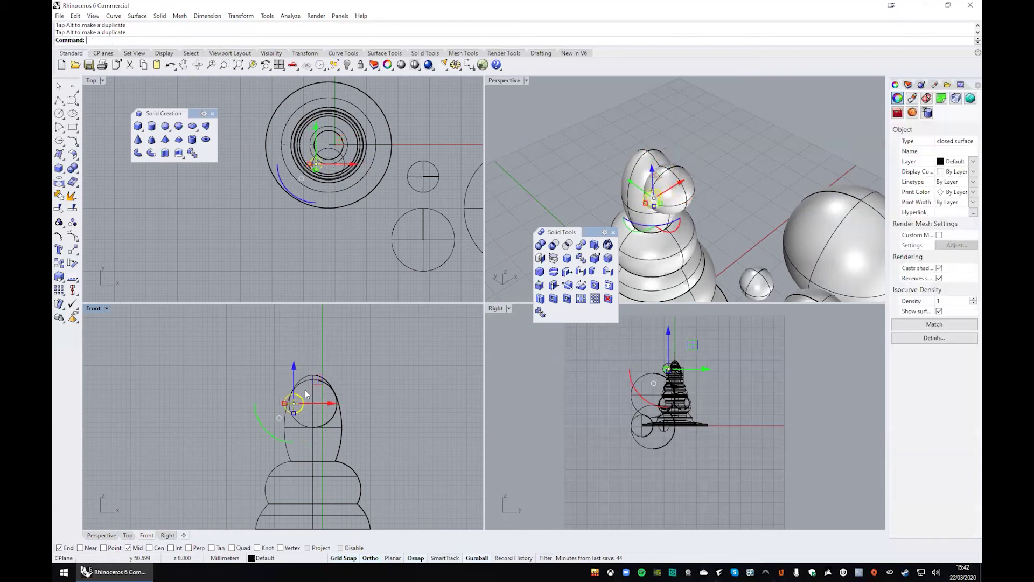
left_click_drag(295, 368, 307, 474)
scroll(300, 140, "up", 1)
left_click_drag(300, 140, 301, 116)
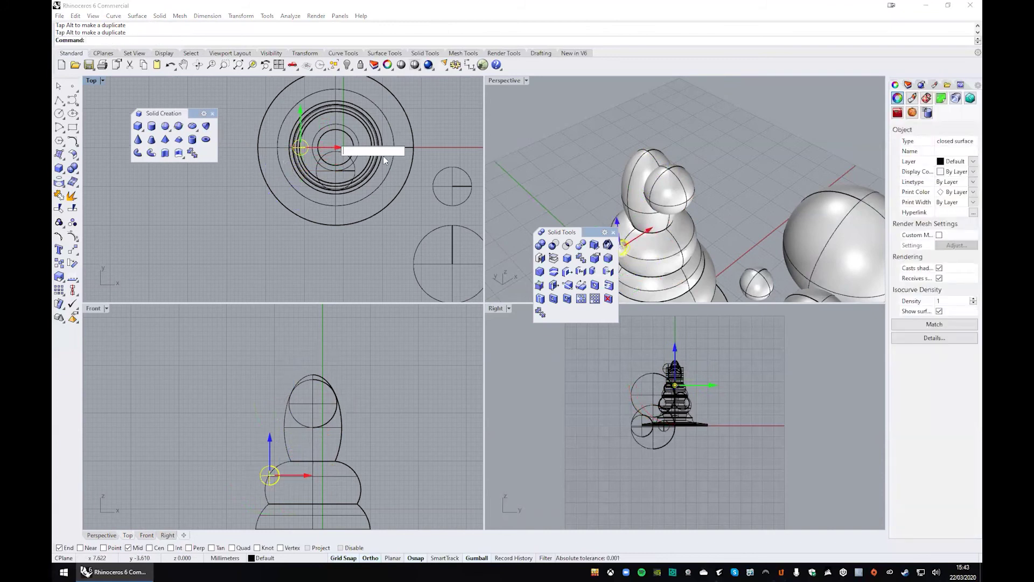
key("Escape")
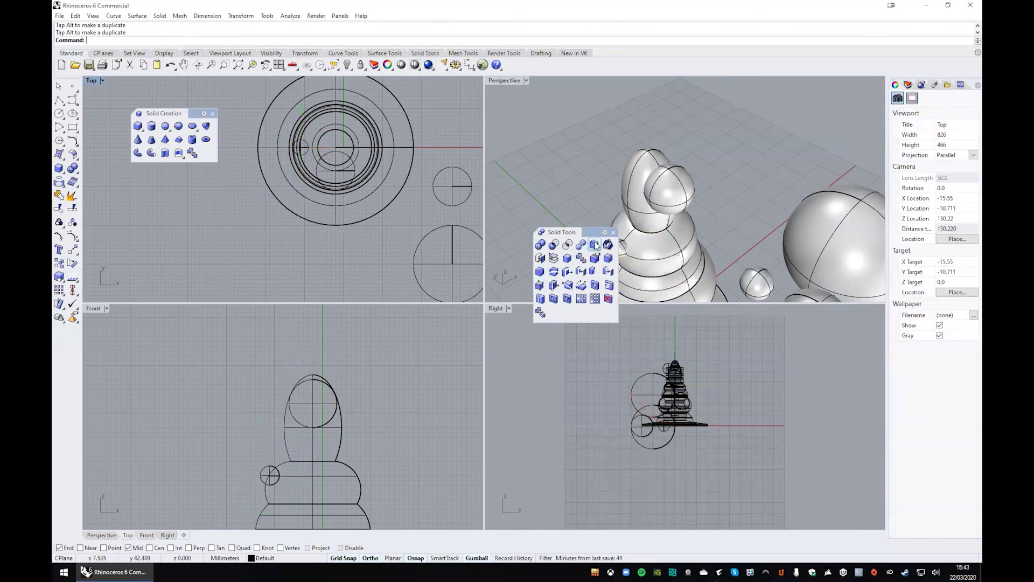
Step: Clear the Solid Tools palette off the piece and check the small sphere's placement in the enlarged Perspective view
left_click_drag(588, 232, 723, 328)
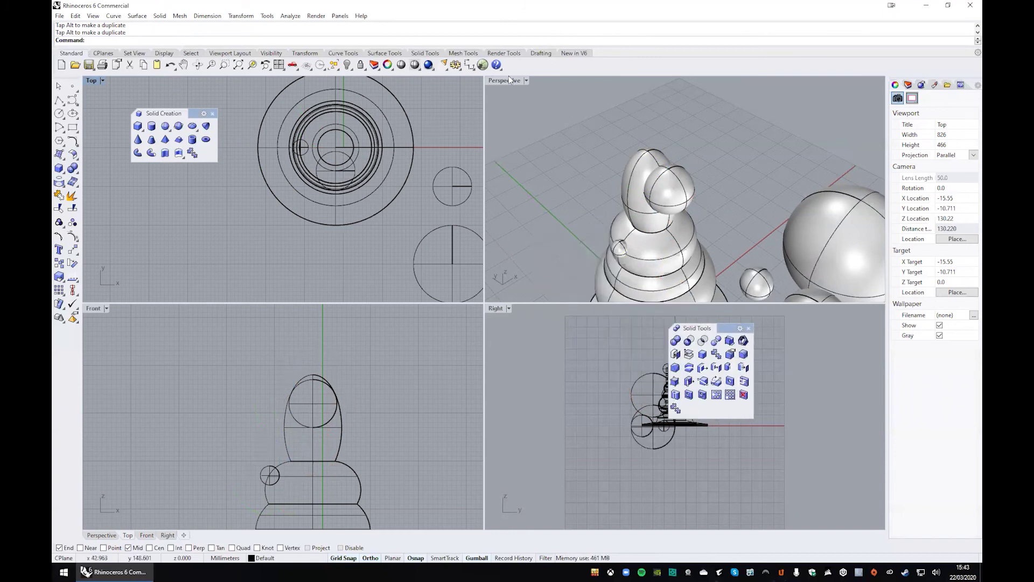
double_click(509, 76)
right_click_drag(451, 160, 377, 276)
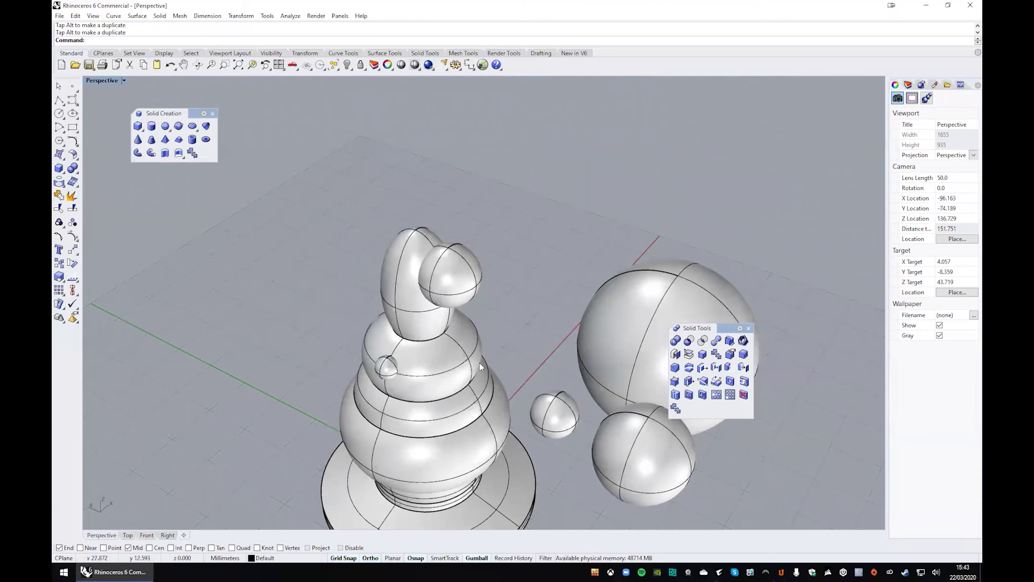
double_click(105, 80)
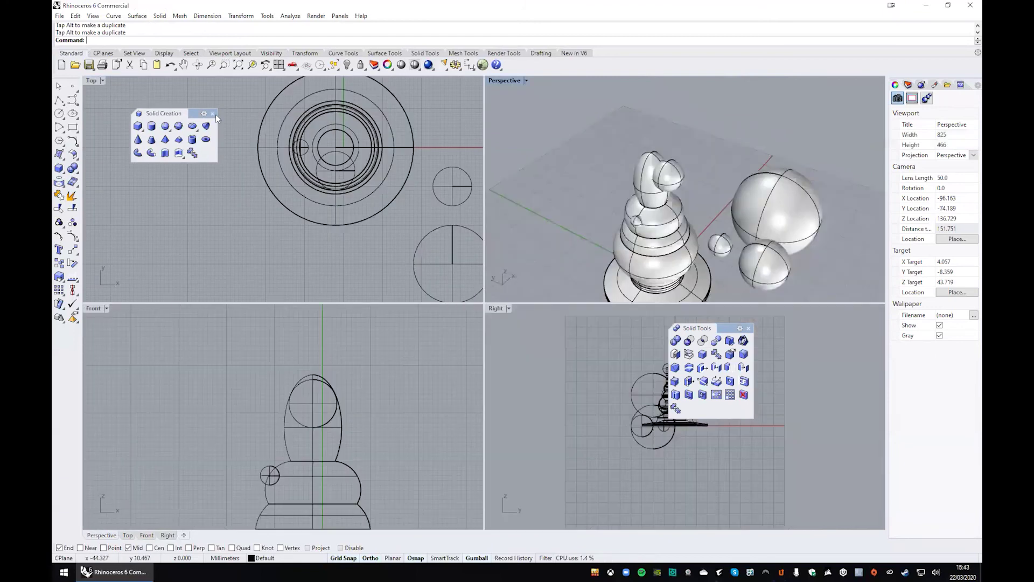
Step: Polar-array the tip's front sphere around the top point of the tip with 3 items over 360 degrees
left_click(355, 172)
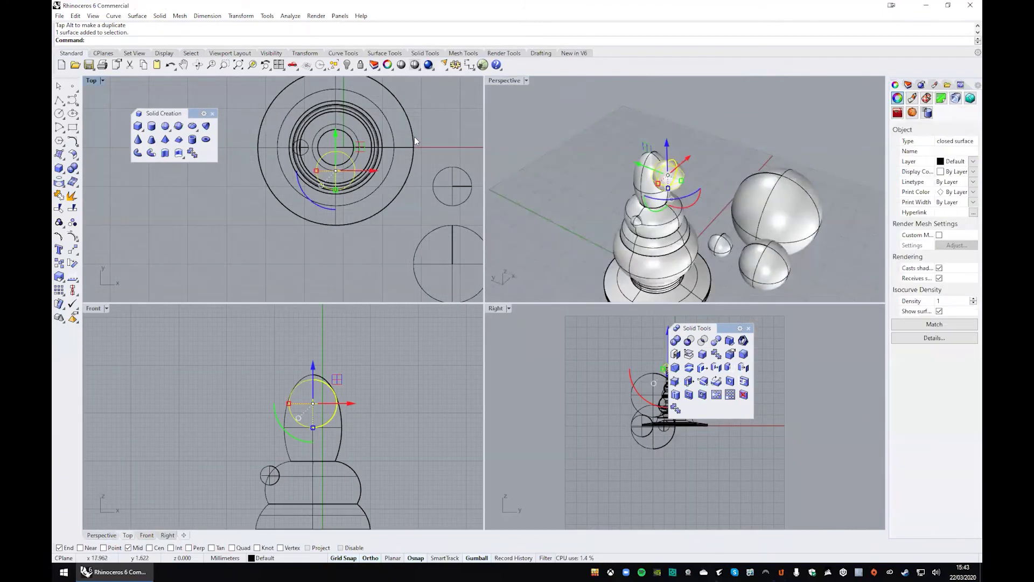
scroll(410, 142, "down", 1)
right_click_drag(408, 146, 380, 227)
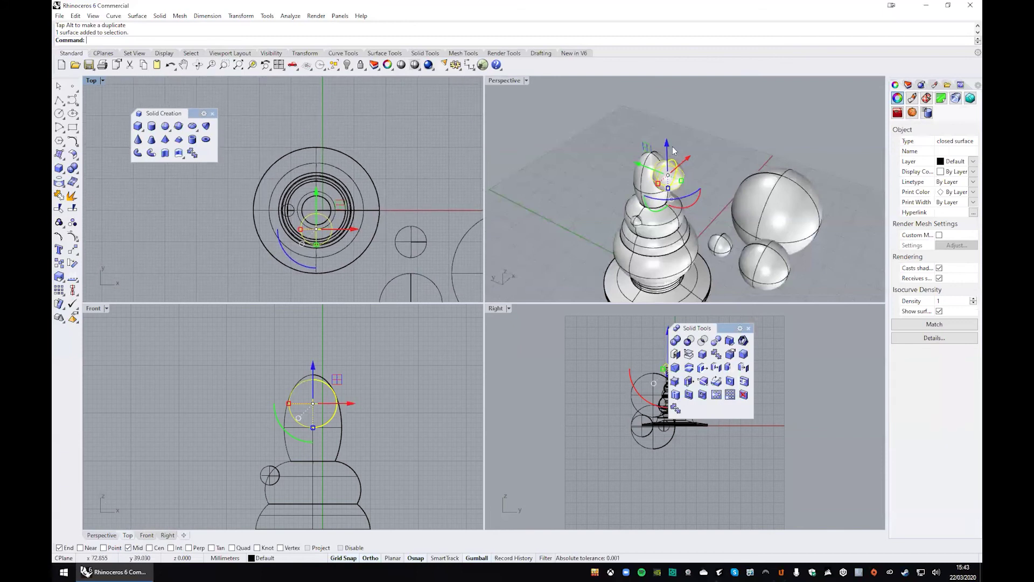
left_click(246, 17)
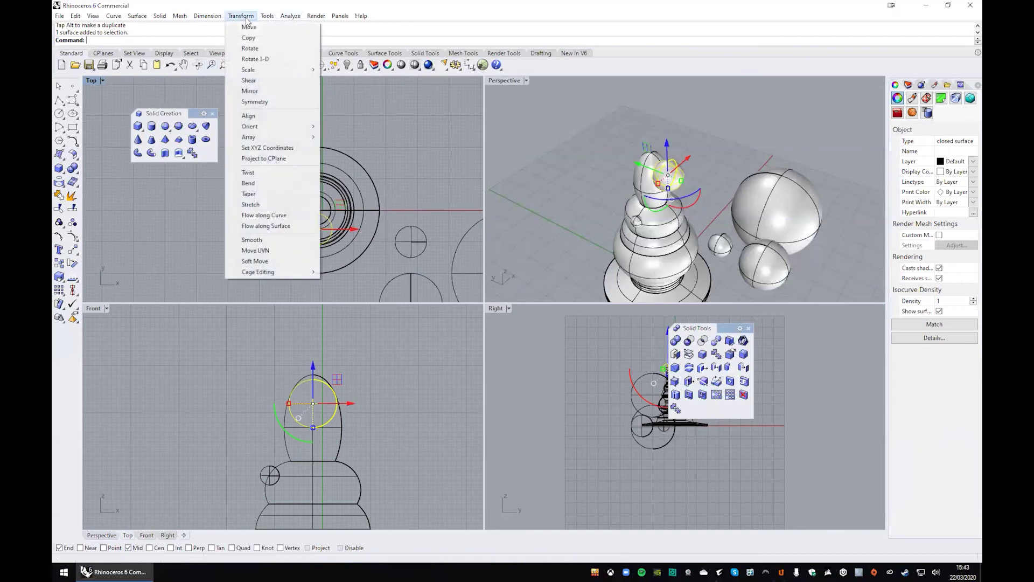
mouse_move(299, 136)
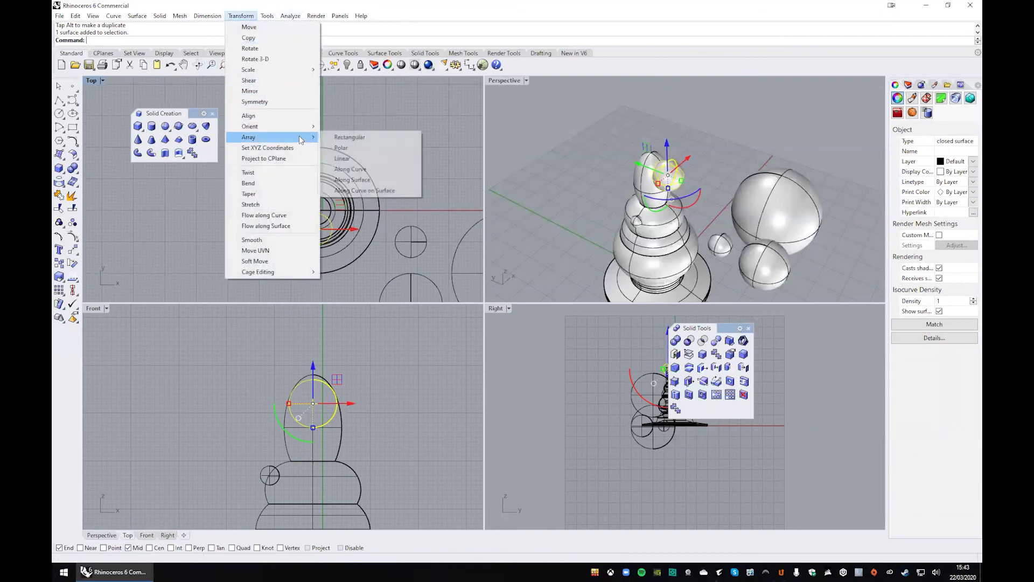
left_click(344, 149)
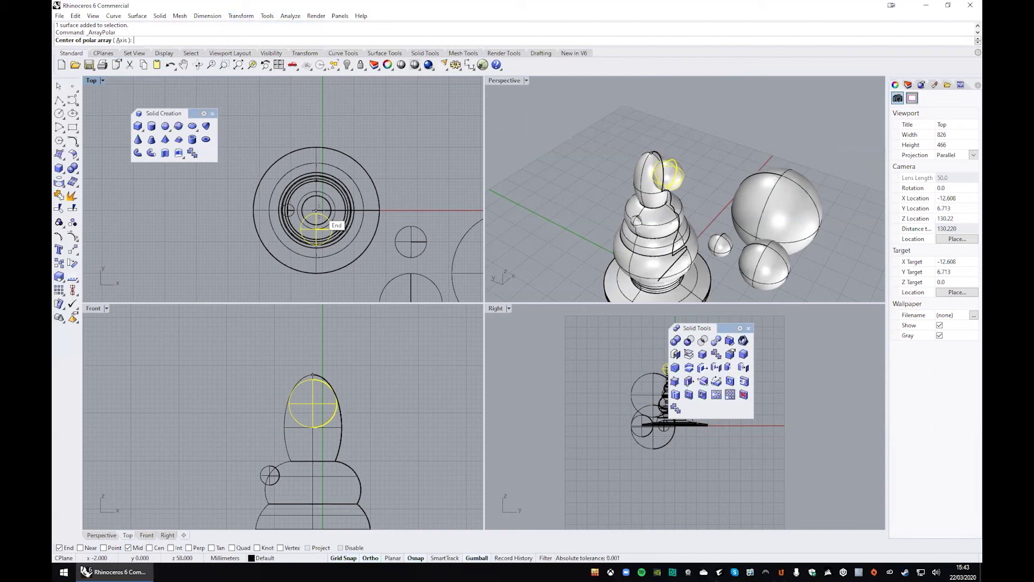
double_click(504, 81)
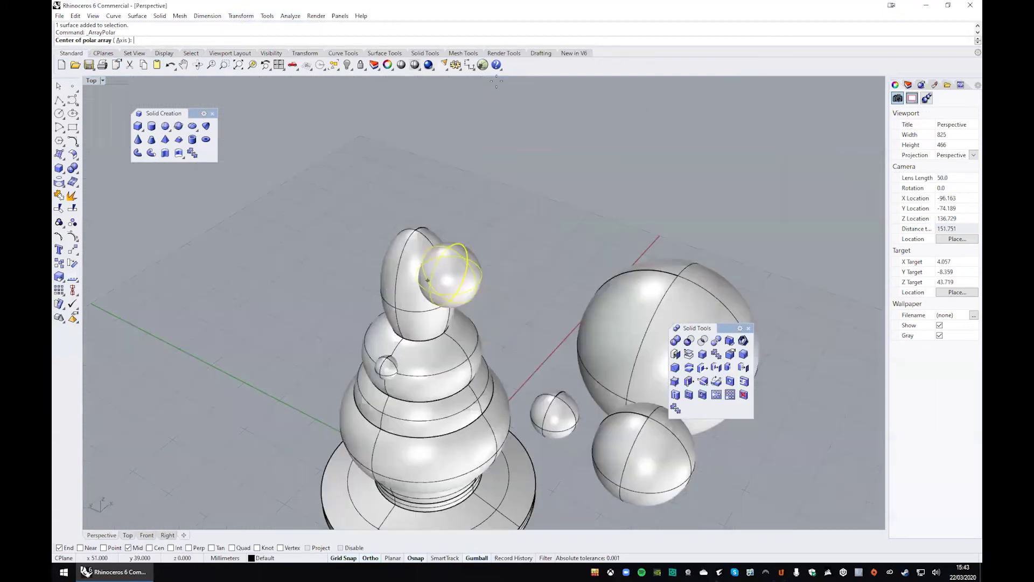
right_click_drag(497, 82, 436, 216)
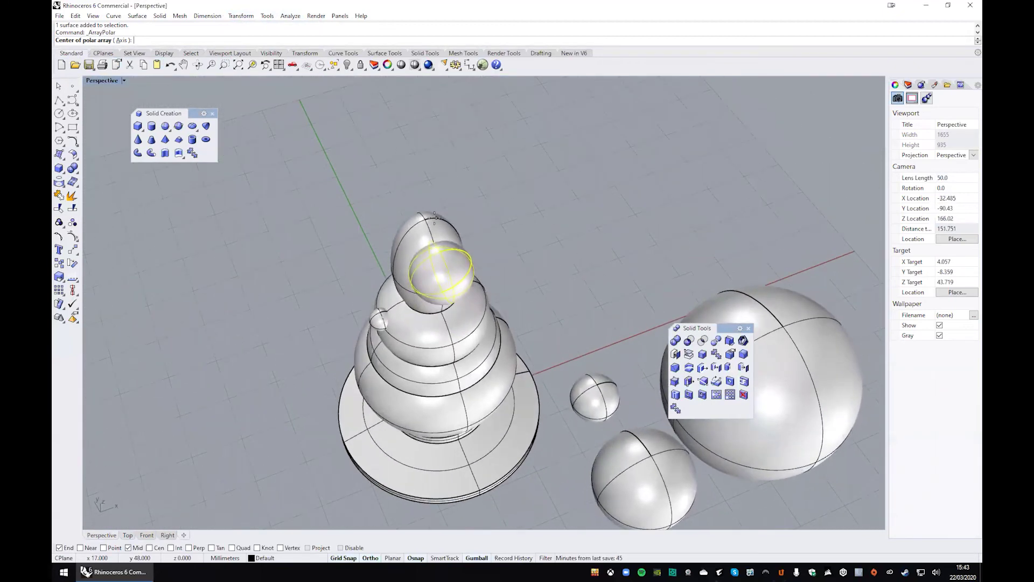
left_click(426, 219)
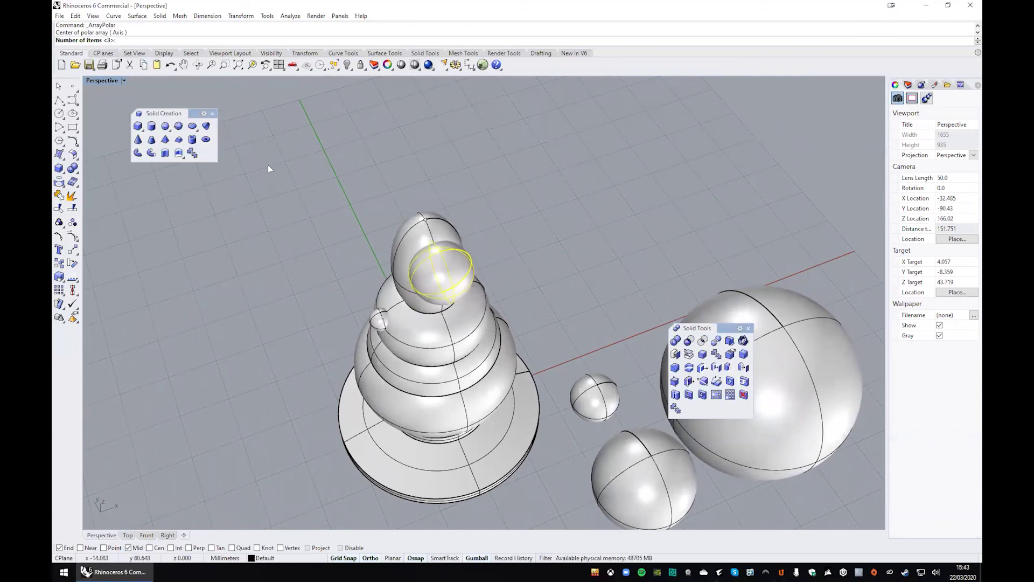
key("Return")
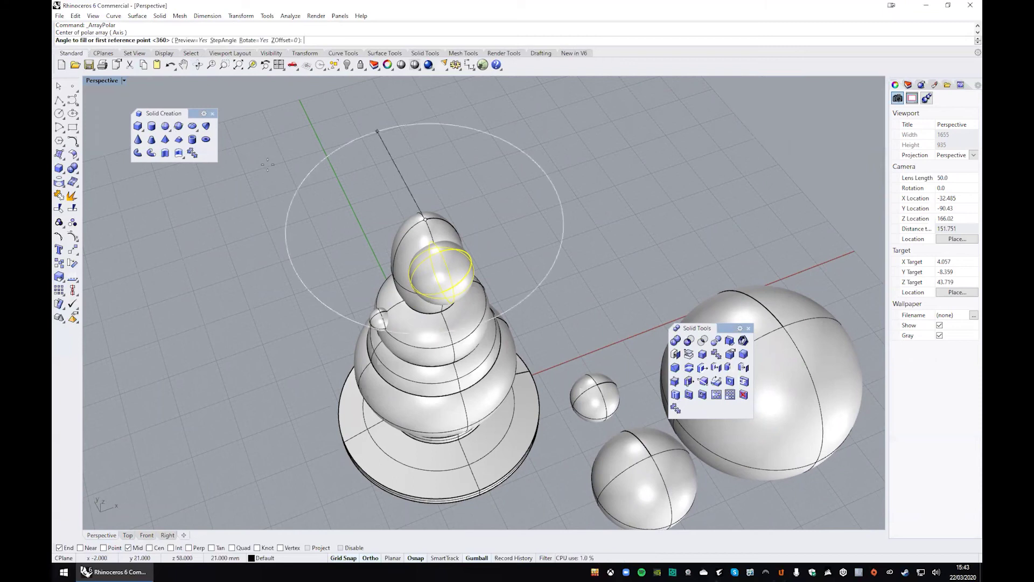
key("Return")
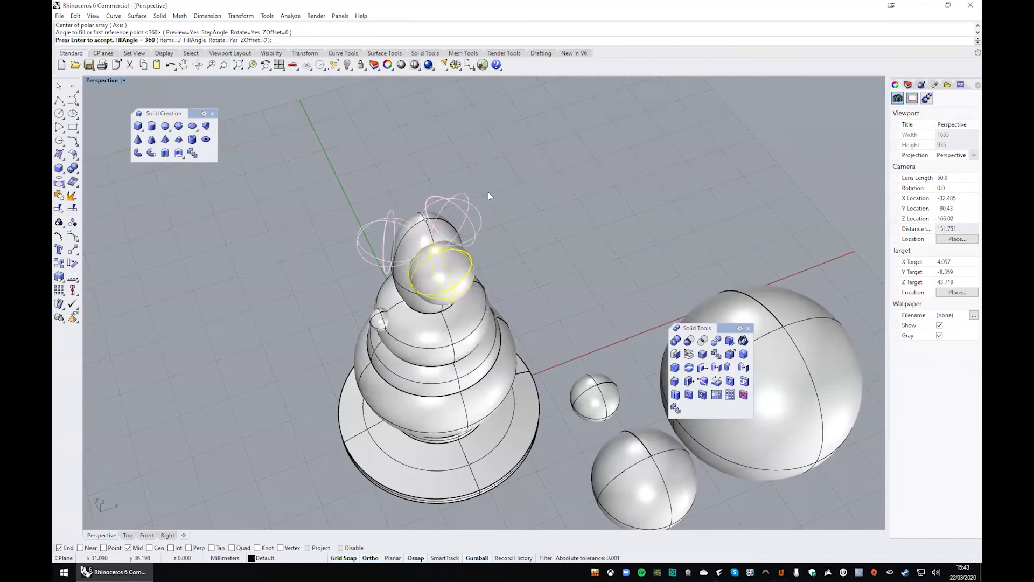
right_click_drag(489, 233, 333, 209)
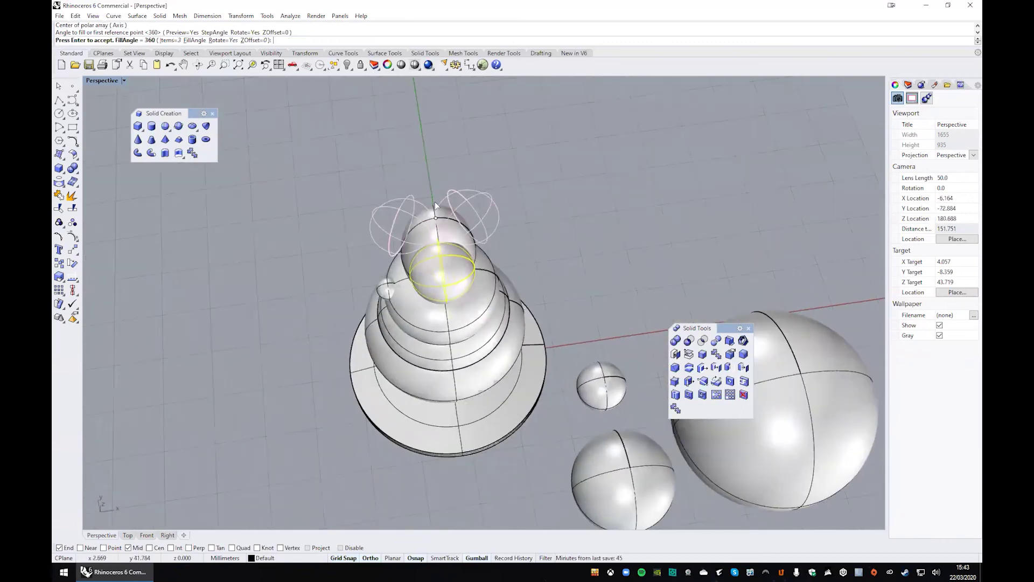
right_click_drag(428, 253, 457, 217)
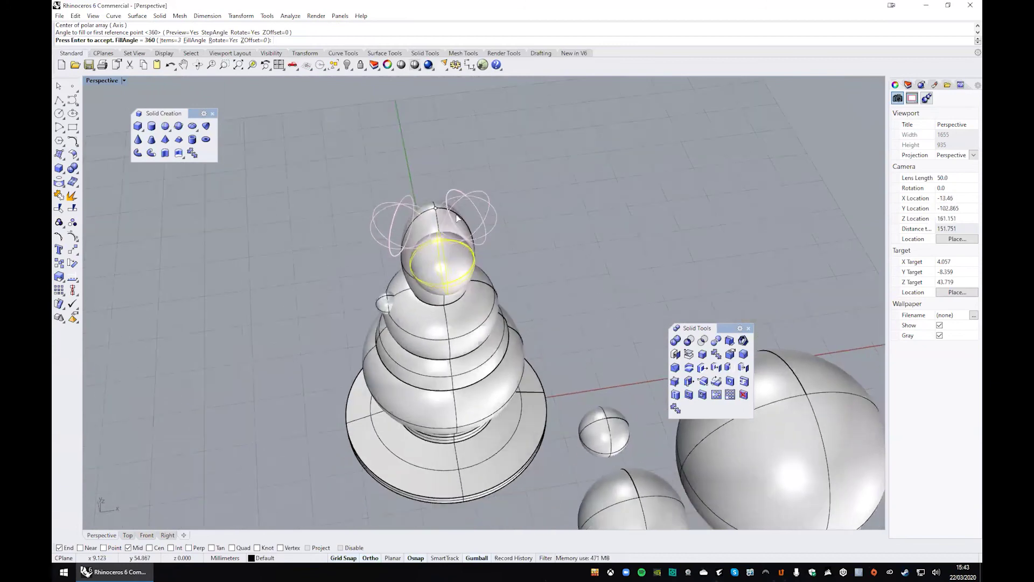
key("Return")
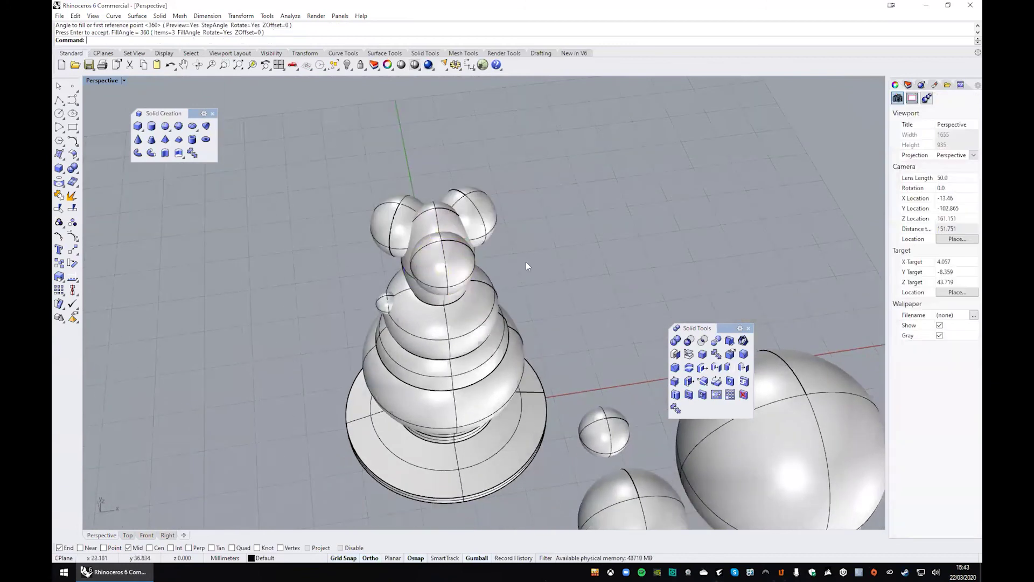
Step: Polar-array the small sphere on the bulge below the tip around the tip's top point, with 12 items over 360 degrees
right_click_drag(526, 266, 411, 335)
left_click(382, 341)
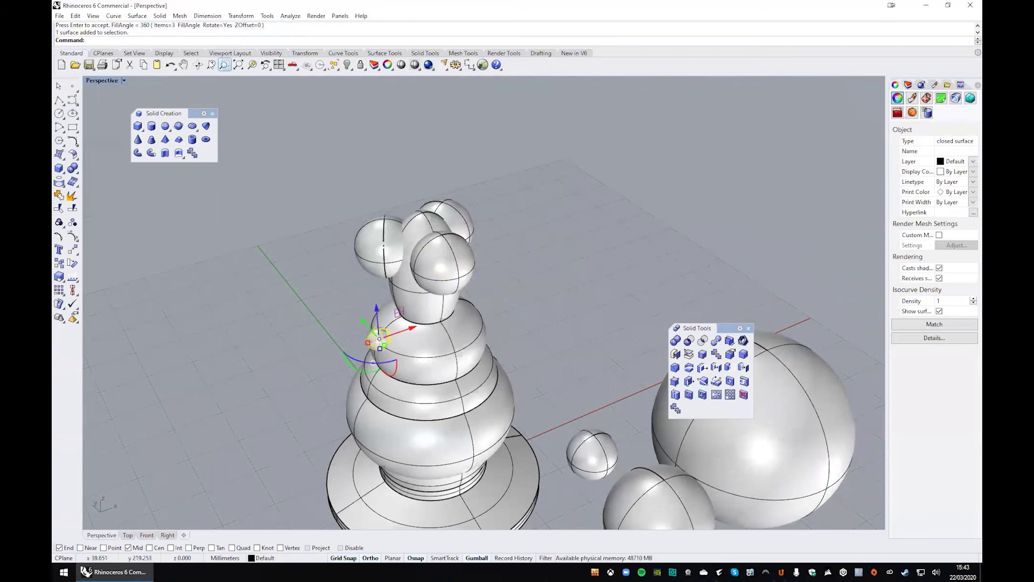
left_click(243, 16)
mouse_move(294, 138)
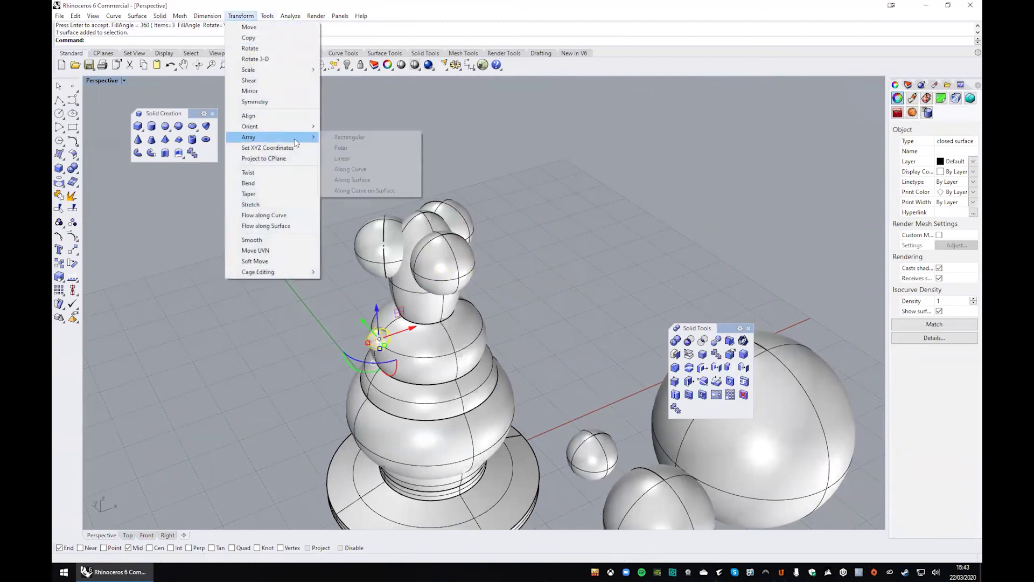
left_click(339, 148)
left_click(421, 209)
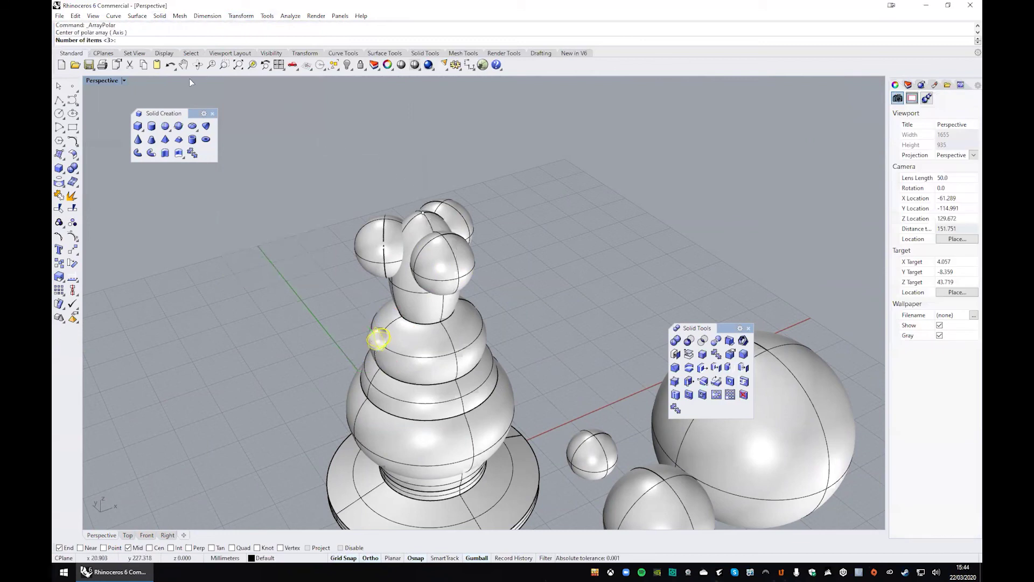
type("12")
key("Return")
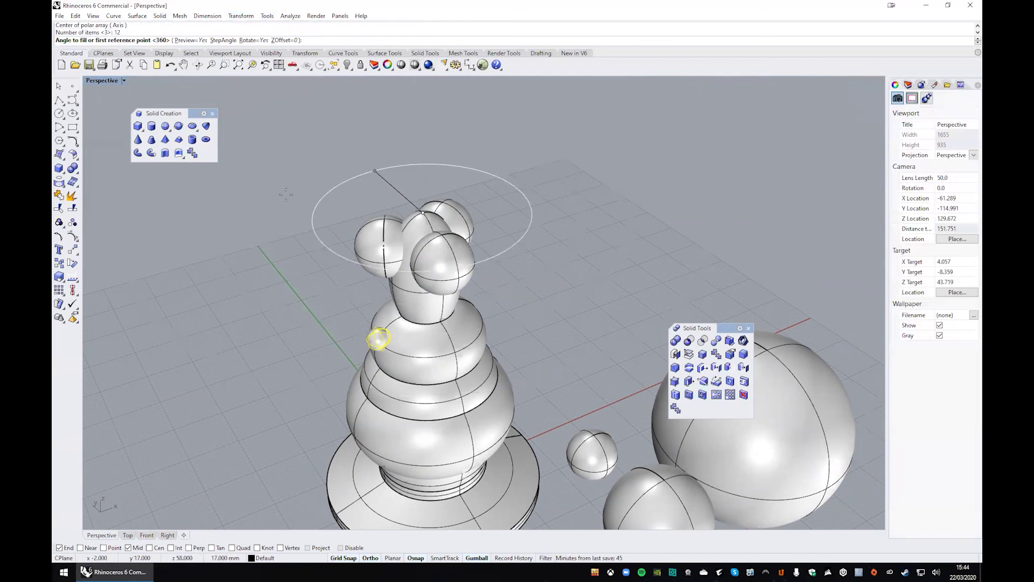
key("Return")
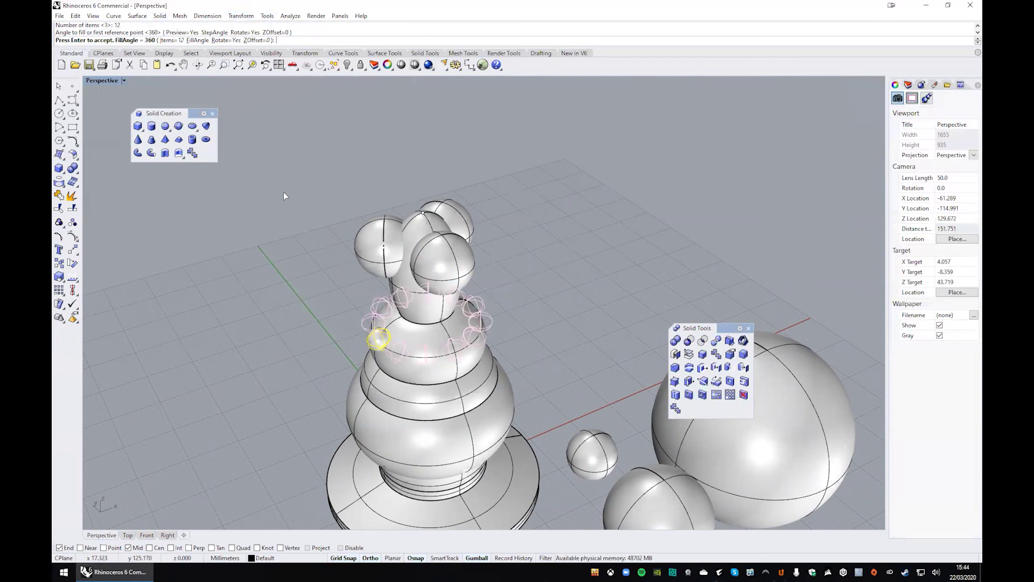
key("Return")
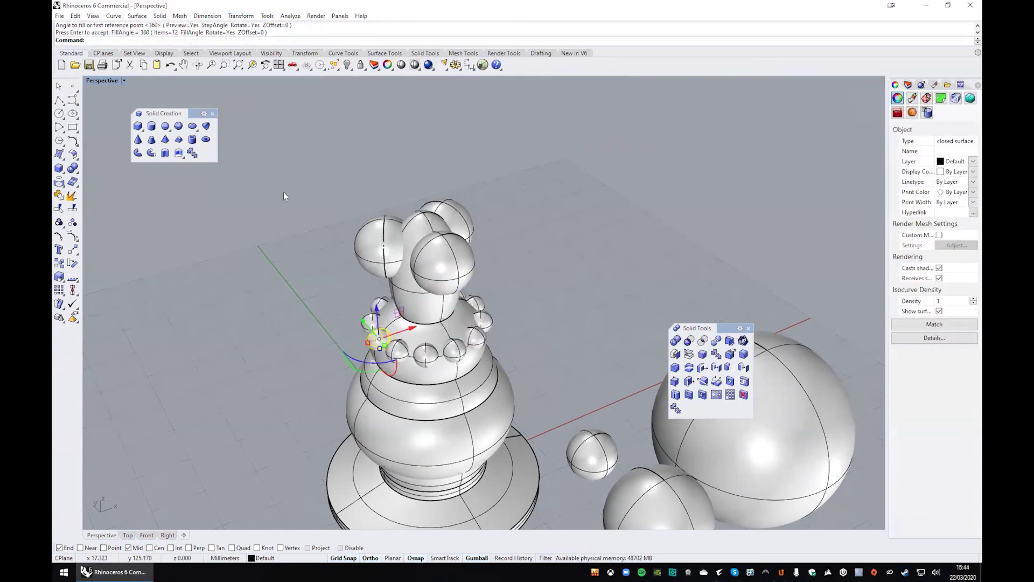
left_click(299, 206)
right_click_drag(299, 206, 369, 288)
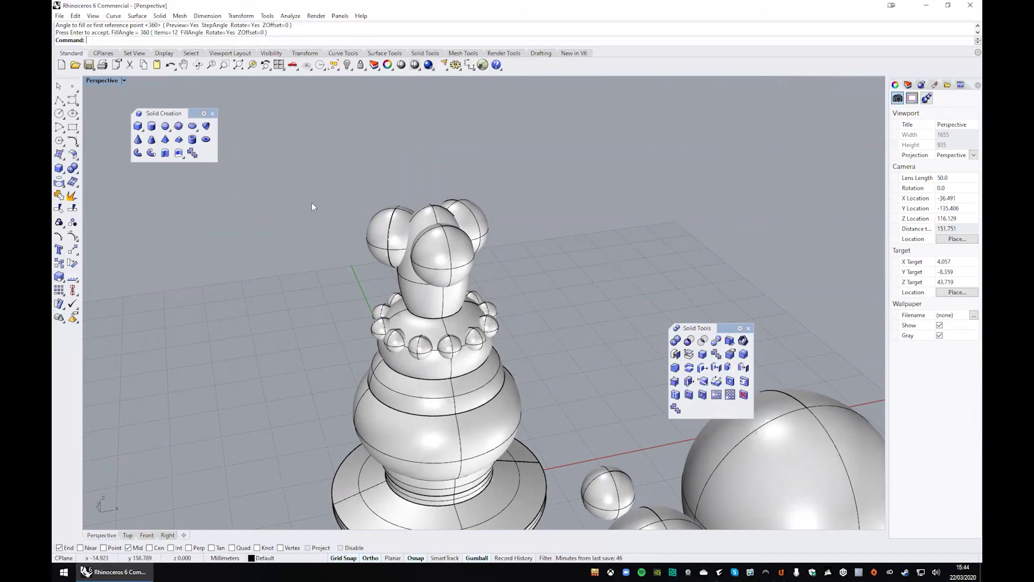
Step: Close the floating Solid Tools and Solid Creation palettes and reopen Solid Tools as a floating palette clear of the piece
left_click_drag(717, 329, 237, 235)
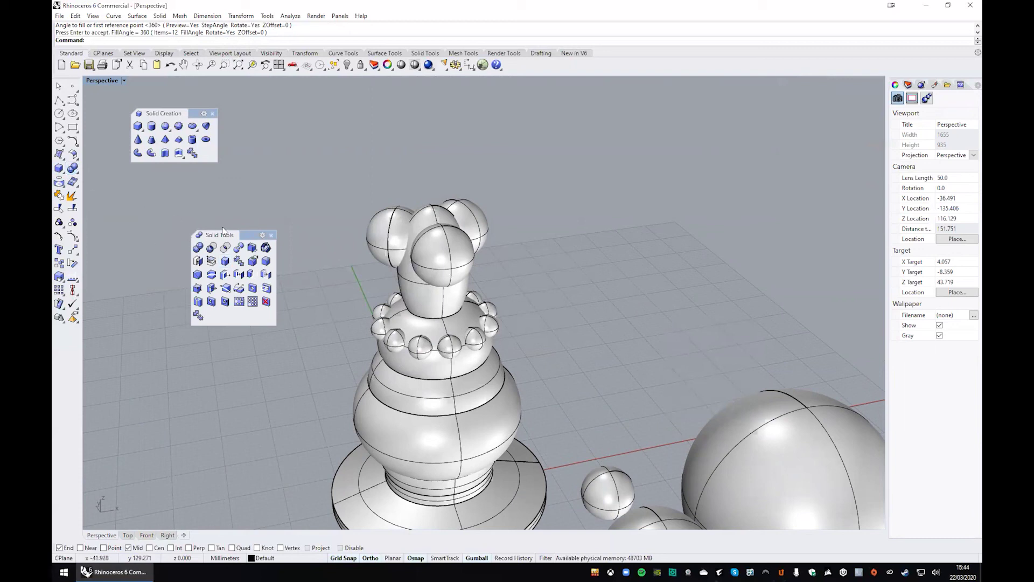
left_click(271, 235)
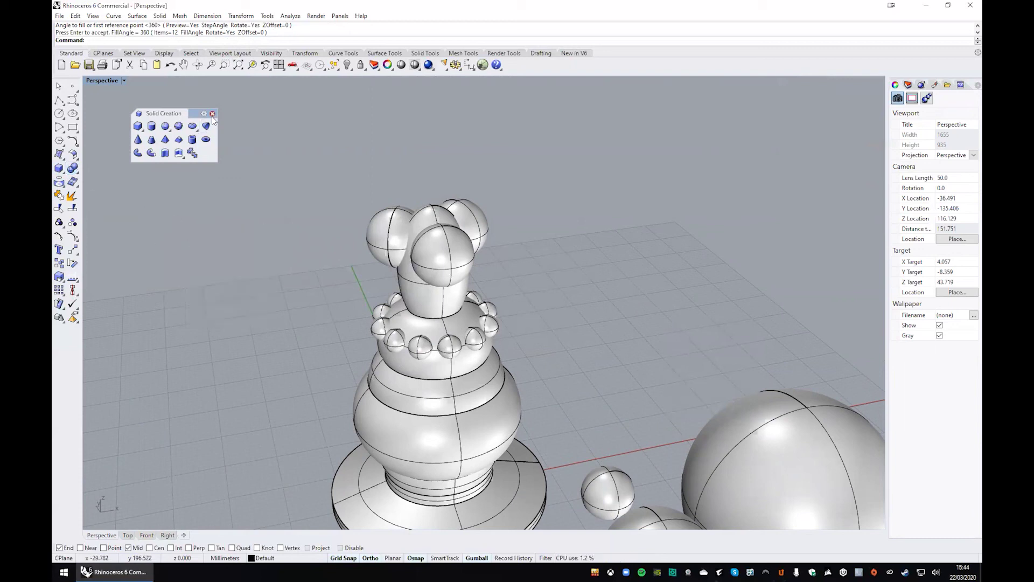
left_click(212, 113)
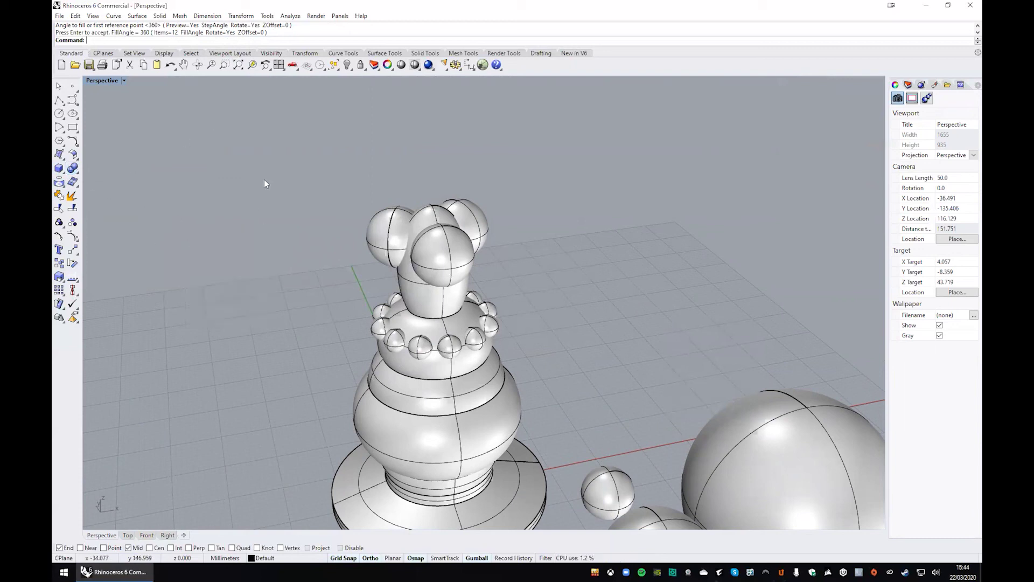
left_click(73, 169)
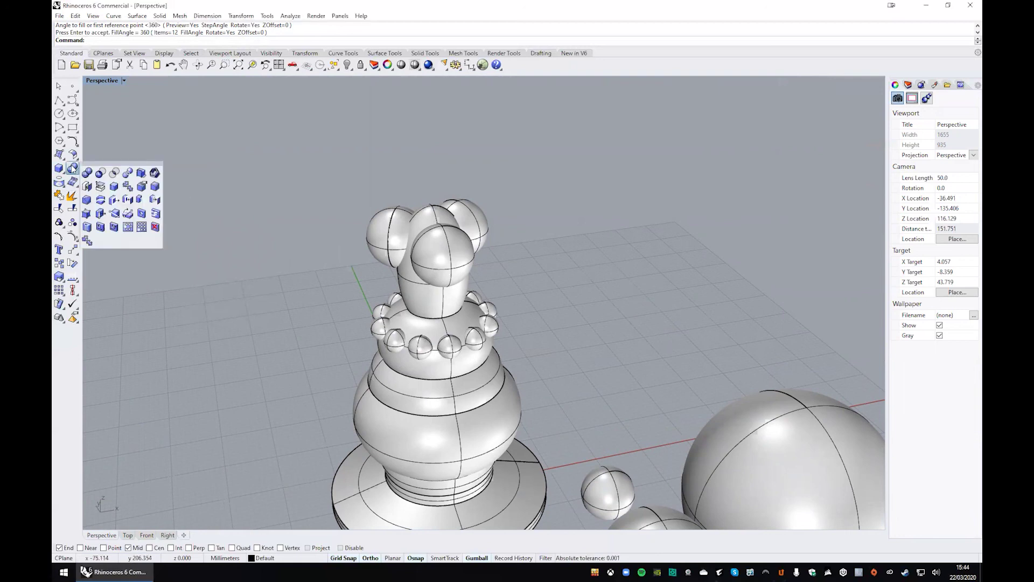
left_click_drag(93, 167, 189, 157)
left_click(58, 169)
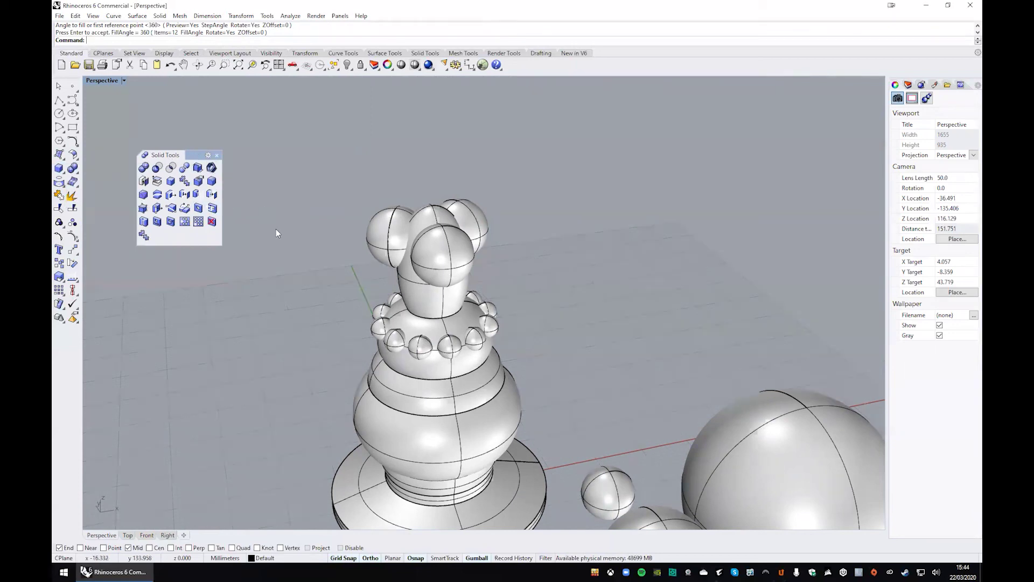
Step: Boolean-union the piece's body with the three tip spheres and the ring of small spheres
left_click(144, 168)
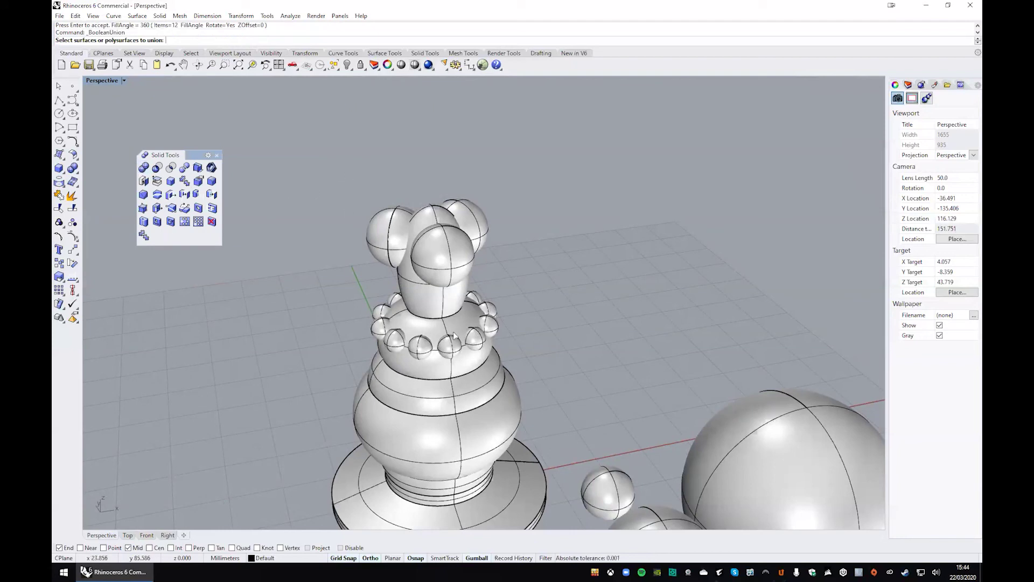
left_click(423, 215)
left_click(394, 222)
left_click(474, 222)
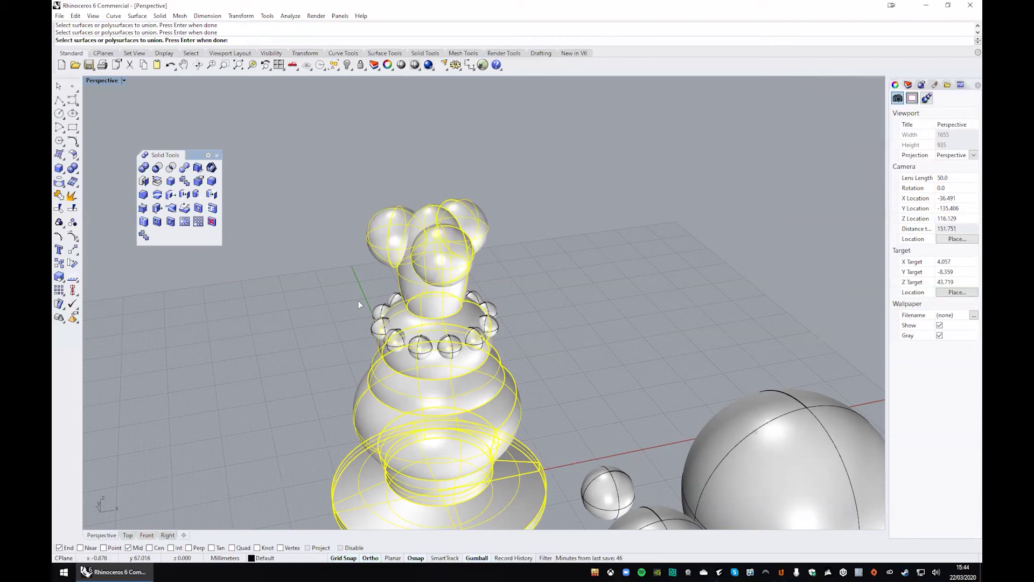
left_click_drag(321, 259, 562, 368)
key("Return")
Step: Examine the joins between the ring of small spheres and the bulge up close, in Shaded and Wireframe display
right_click_drag(544, 339, 447, 369)
scroll(412, 291, "up", 6)
scroll(446, 369, "down", 6)
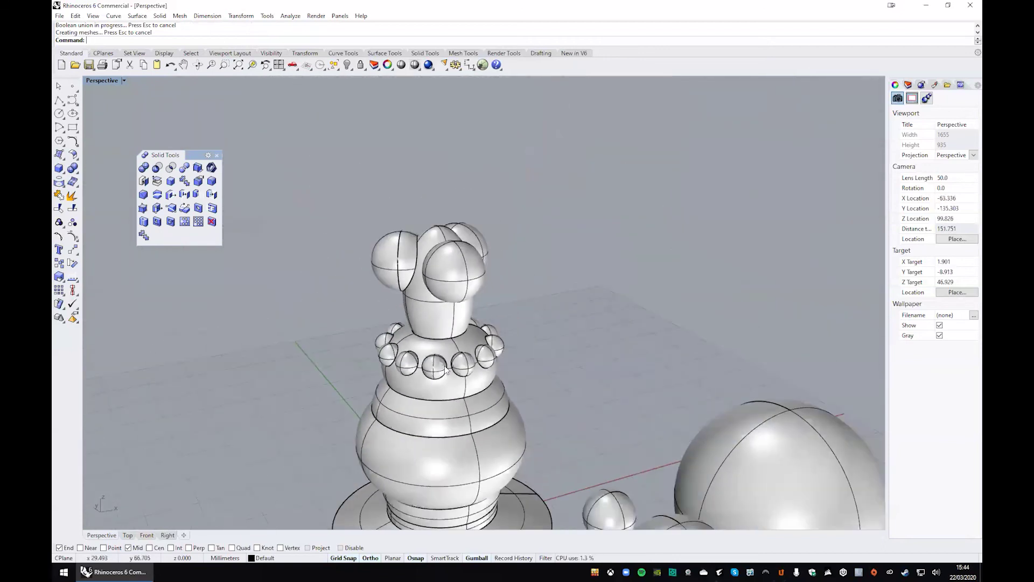
scroll(450, 380, "up", 8)
scroll(445, 402, "down", 2)
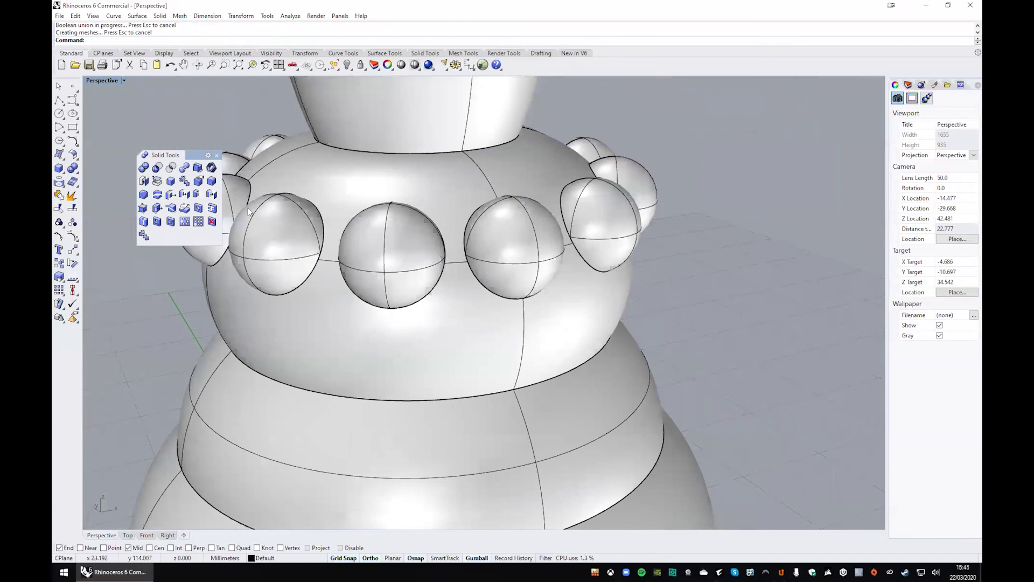
scroll(445, 402, "up", 1)
left_click(122, 80)
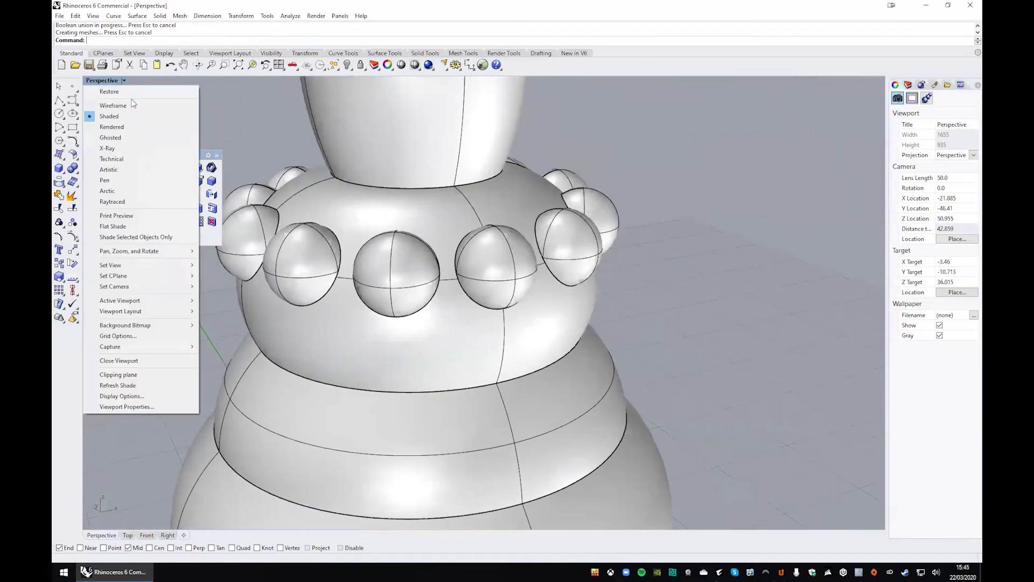
left_click(134, 105)
right_click_drag(373, 255, 350, 242)
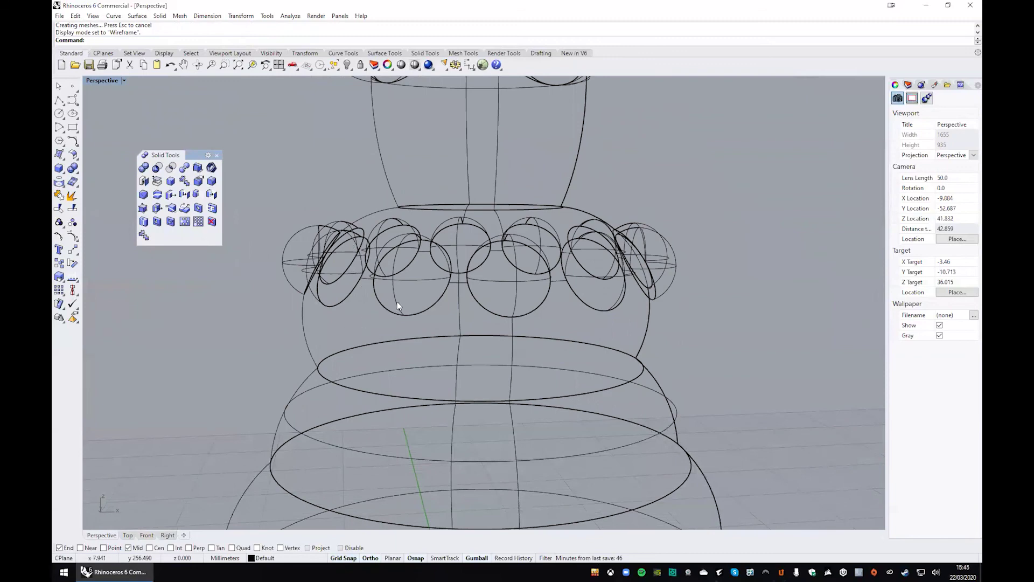
scroll(396, 301, "down", 3)
Step: Set the Perspective view back to Shaded display and bring the whole piece into view
mouse_move(396, 302)
right_mouse_down()
mouse_move(481, 335)
mouse_move(523, 257)
mouse_move(110, 79)
right_mouse_up()
left_click(109, 80)
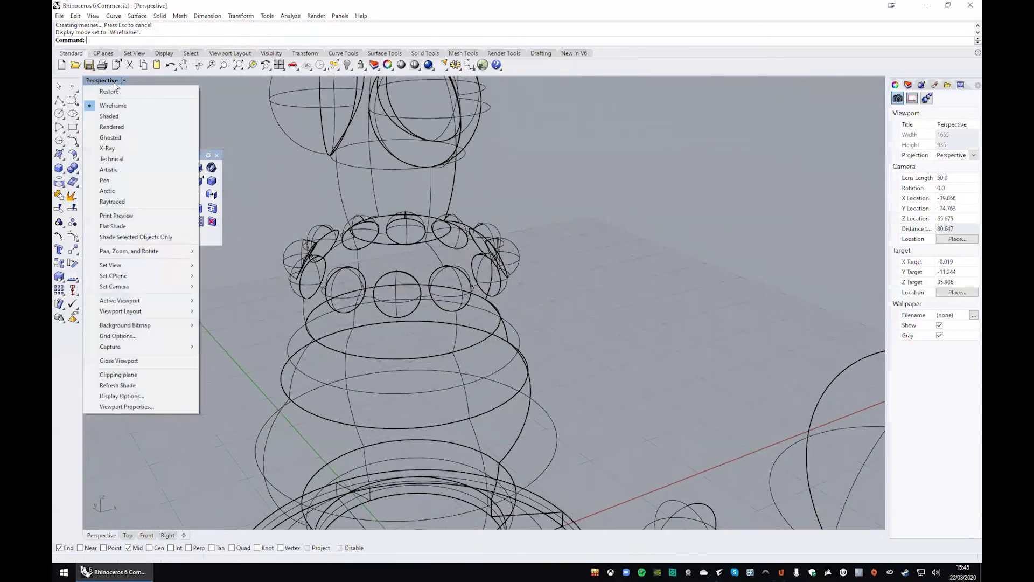
left_click(129, 115)
scroll(593, 226, "down", 6)
scroll(607, 273, "down", 8)
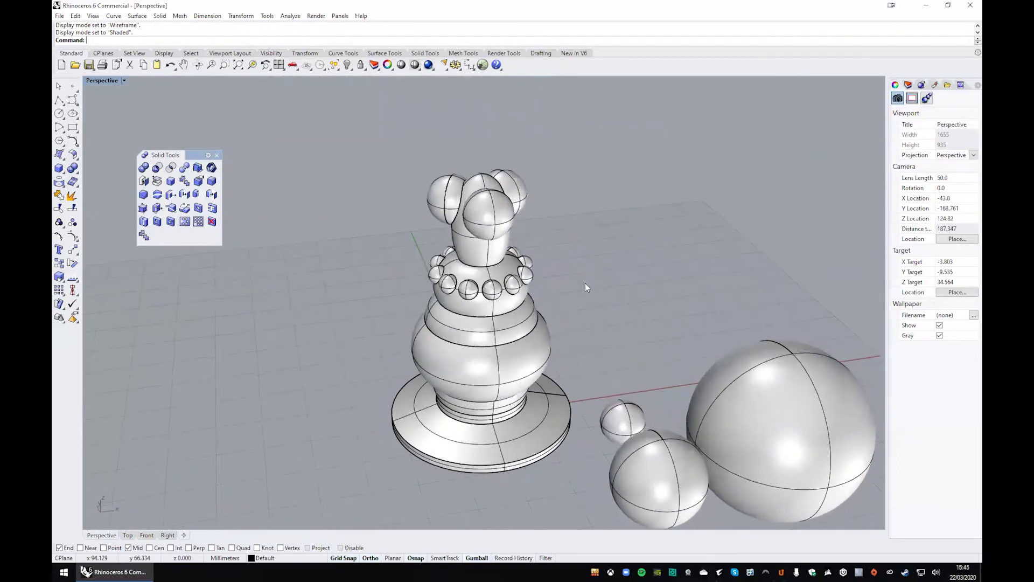